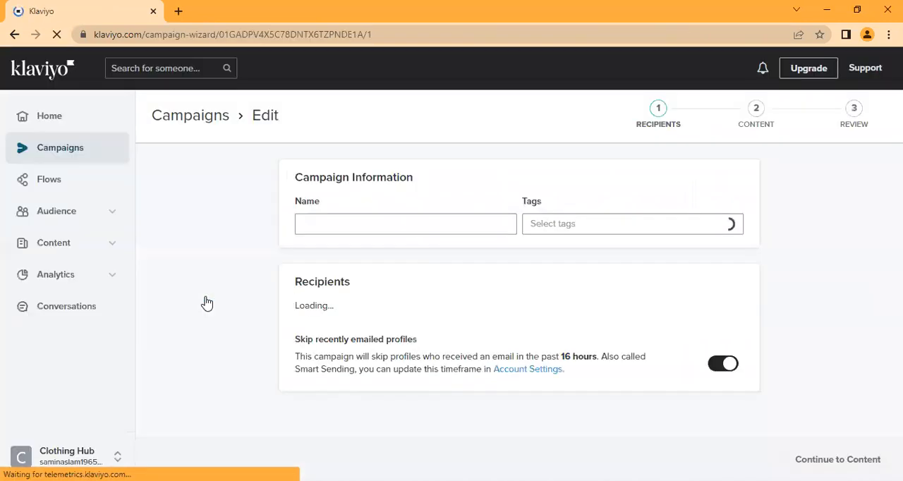
# Step: Replace the campaign name with New Arrivals
pyautogui.click(350, 223)
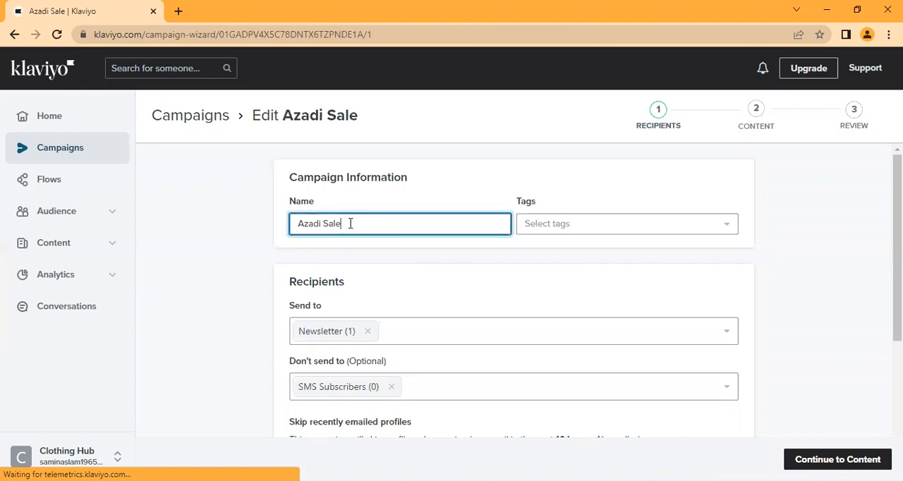
pyautogui.press('BackSpace')
pyautogui.press('BackSpace')
pyautogui.press('BackSpace')
pyautogui.press('BackSpace')
pyautogui.press('BackSpace')
pyautogui.press('BackSpace')
pyautogui.press('BackSpace')
pyautogui.press('BackSpace')
pyautogui.press('BackSpace')
pyautogui.press('BackSpace')
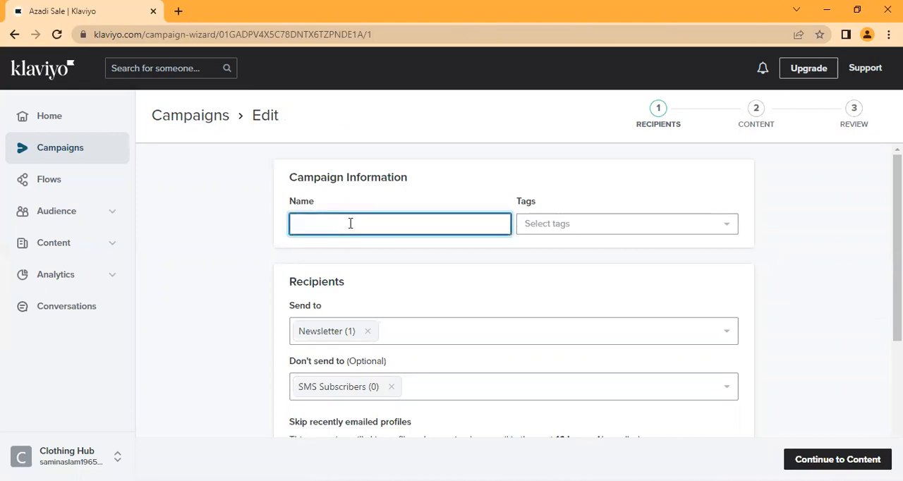
pyautogui.write('New ')
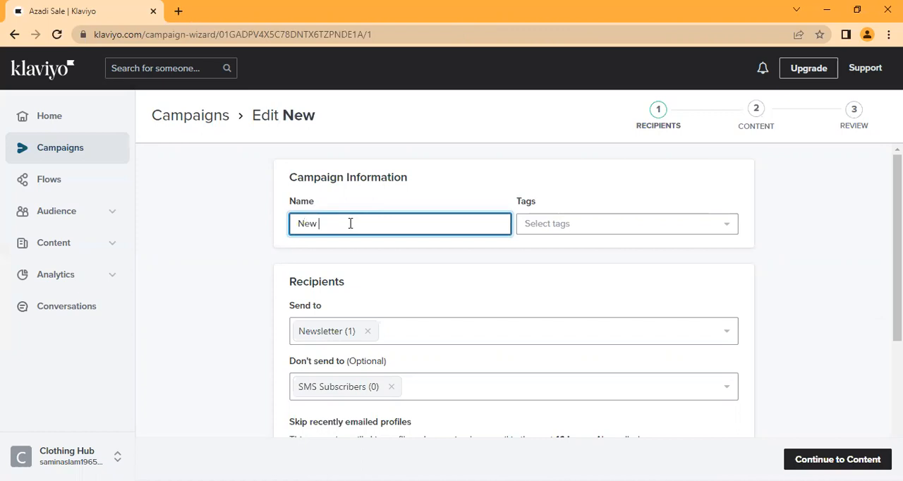
pyautogui.write('Arrivals')
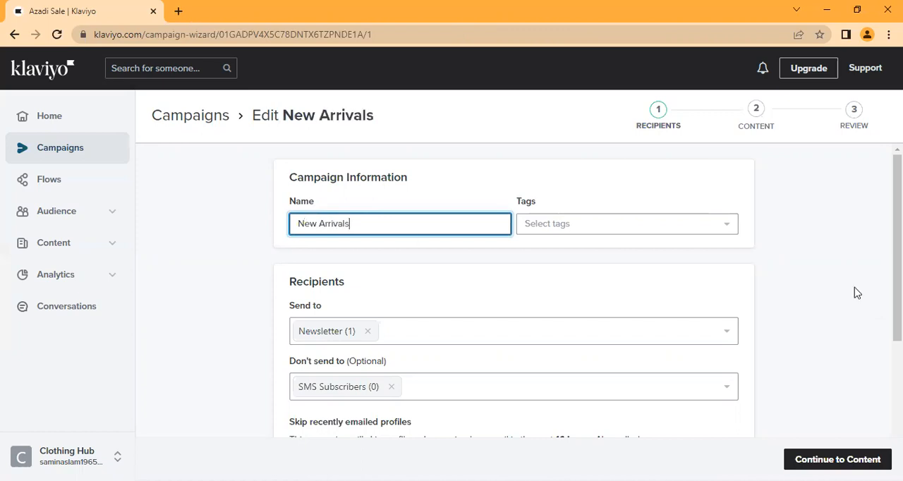
# Step: Change the campaign name to New Product Promotion, dropping the word Arrivals
pyautogui.moveTo(900, 233); pyautogui.dragTo(900, 284)
pyautogui.scroll(2, 303, 238)
pyautogui.click(370, 227)
pyautogui.write('Product Promotion')
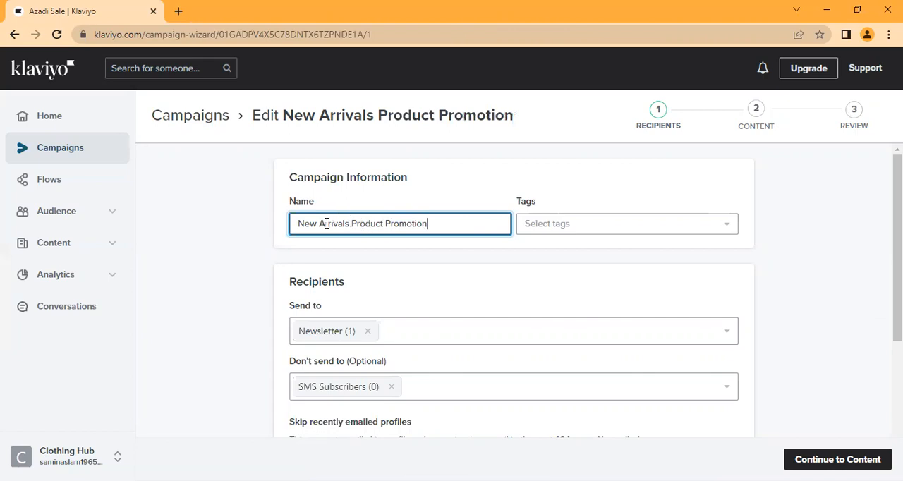
pyautogui.moveTo(319, 223); pyautogui.dragTo(353, 223)
pyautogui.press('BackSpace')
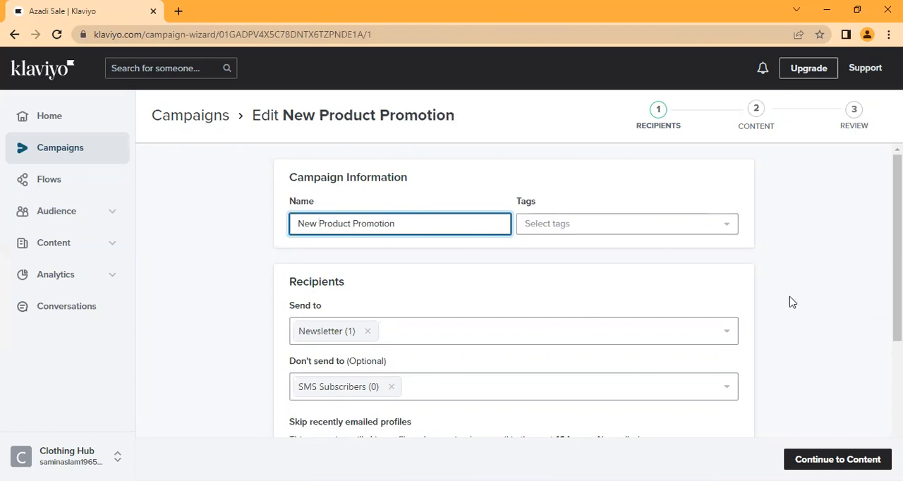
# Step: Continue from the recipients to the campaign content and open the email template for editing
pyautogui.scroll(-2, 514, 297)
pyautogui.scroll(-2, 587, 291)
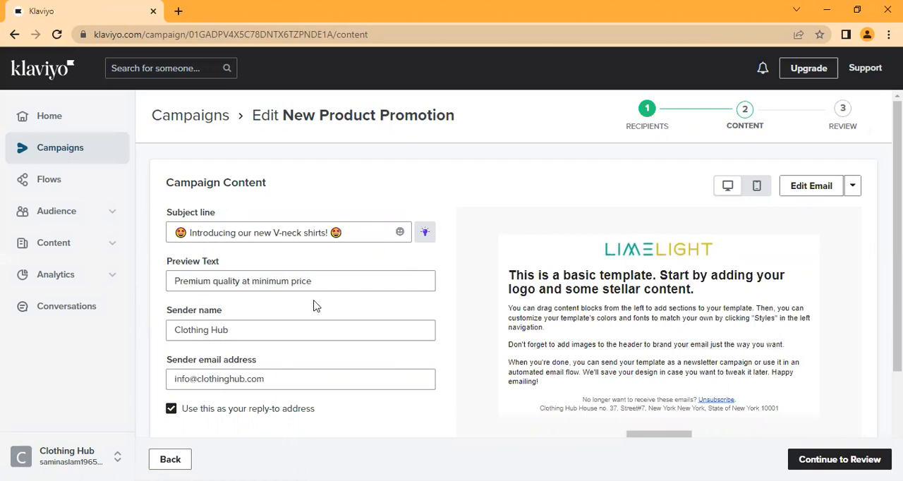
pyautogui.click(809, 188)
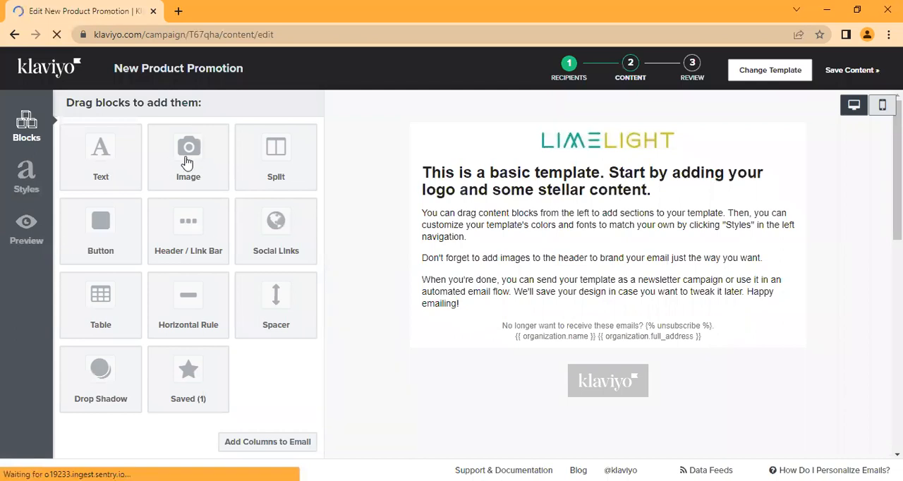
# Step: Add an image block directly beneath the Limelight logo and bring up the file upload option for its image
pyautogui.moveTo(160, 153); pyautogui.dragTo(626, 170)
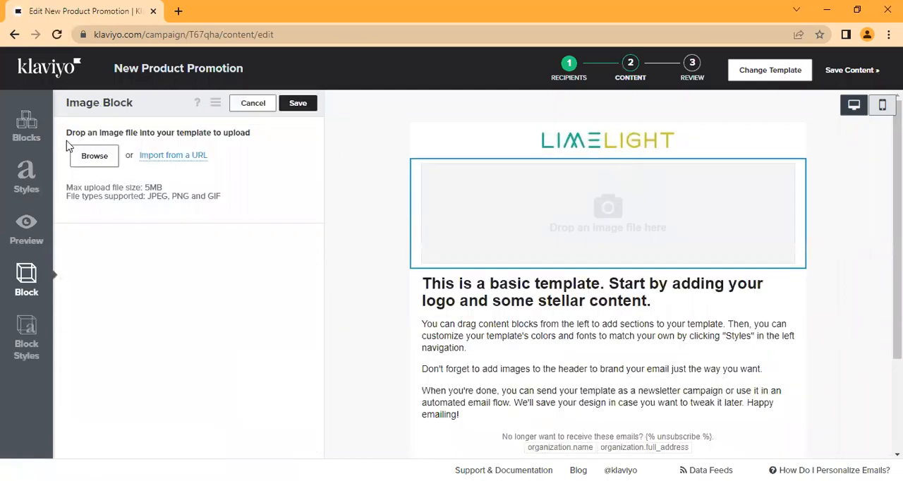
pyautogui.click(88, 161)
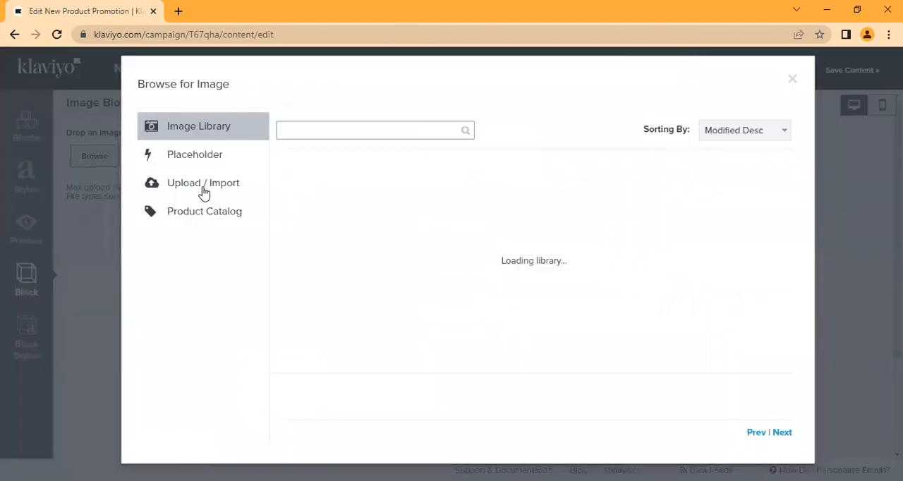
pyautogui.click(204, 192)
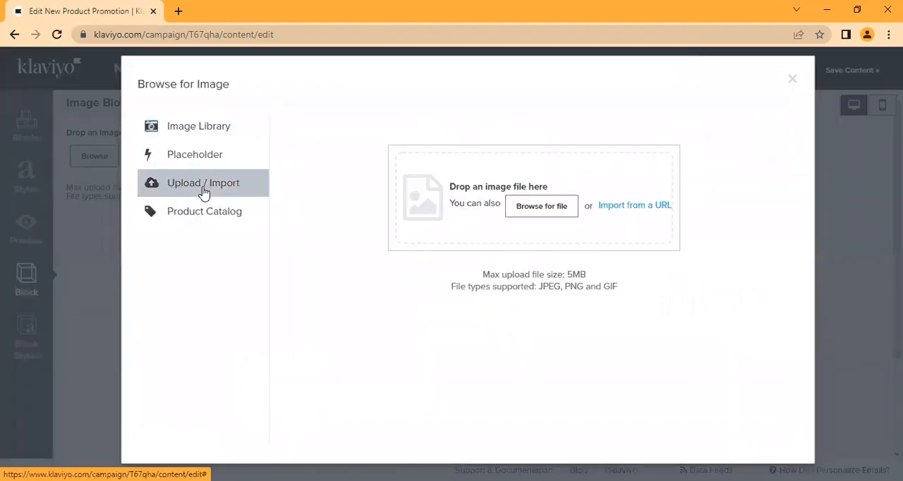
# Step: Search Google for "t shirt" in a new browser tab
pyautogui.click(177, 10)
pyautogui.click(202, 40)
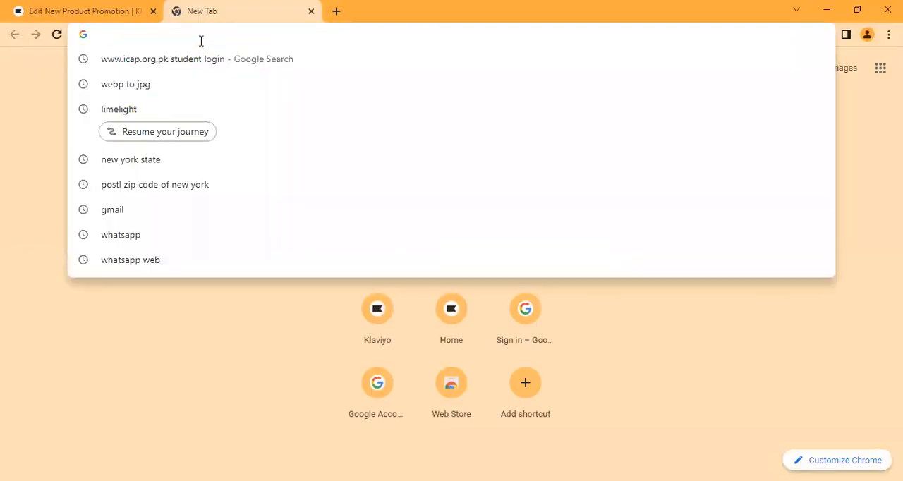
pyautogui.write('lime')
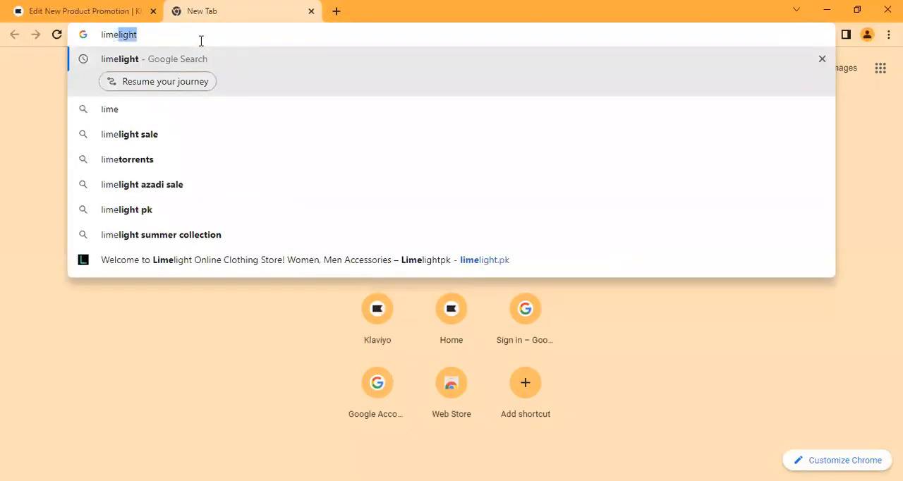
pyautogui.press('BackSpace')
pyautogui.press('BackSpace')
pyautogui.press('BackSpace')
pyautogui.press('BackSpace')
pyautogui.press('BackSpace')
pyautogui.write('t shir')
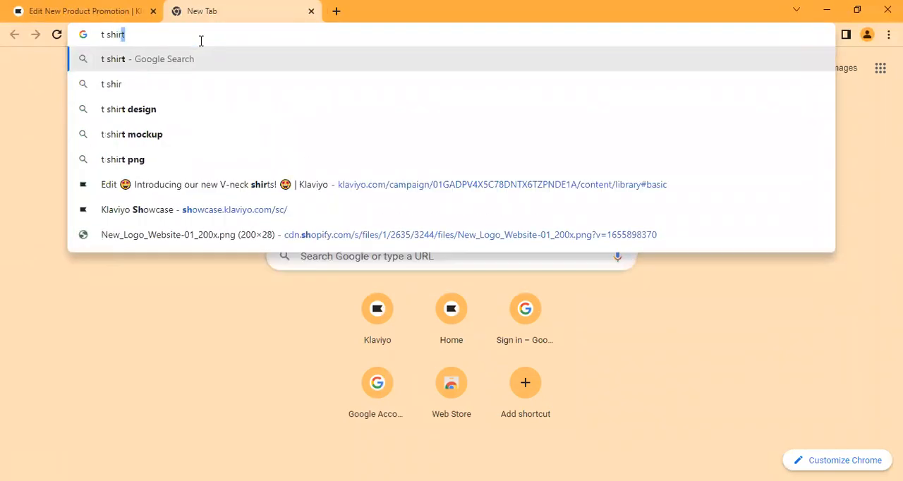
pyautogui.write('t')
pyautogui.press('Return')
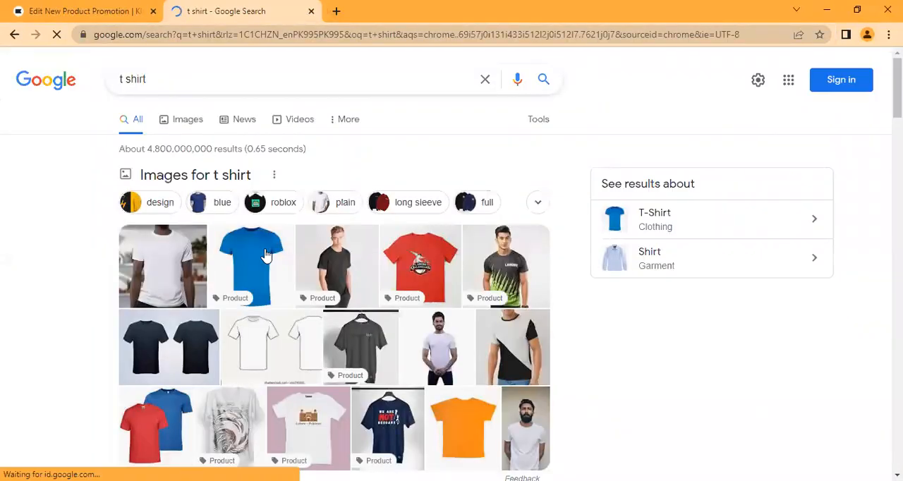
# Step: Open the blue t-shirt image on its own and save it as a JPEG named download in the Downloads folder
pyautogui.rightClick(266, 250)
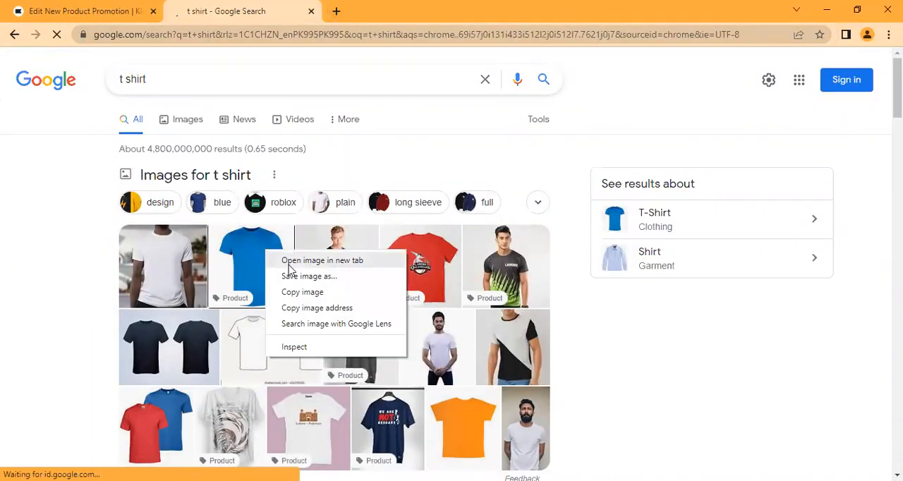
pyautogui.click(323, 261)
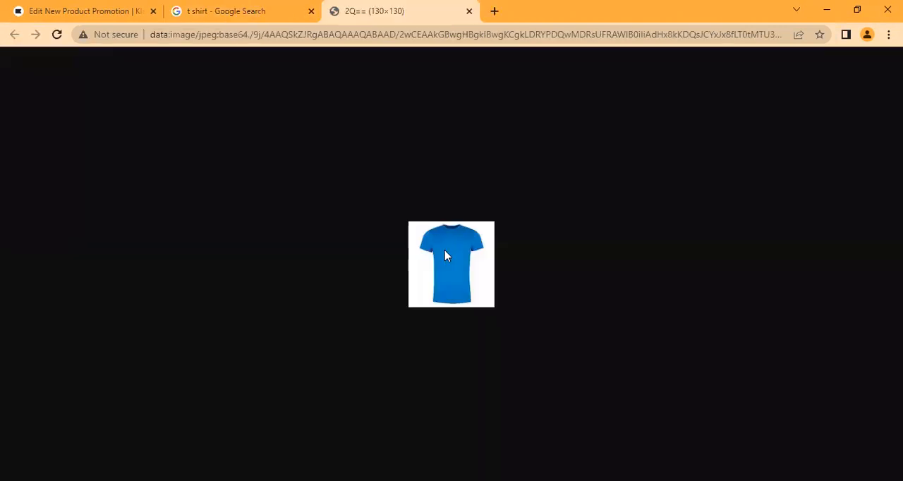
pyautogui.rightClick(445, 251)
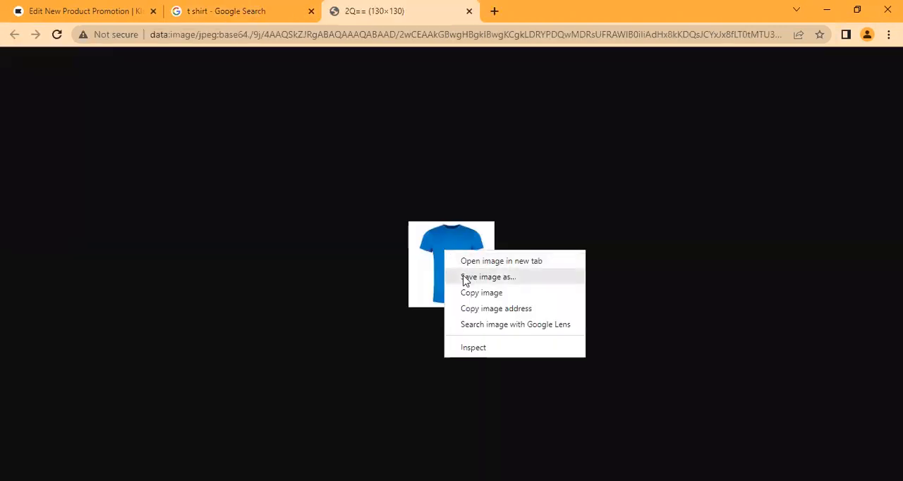
pyautogui.click(466, 277)
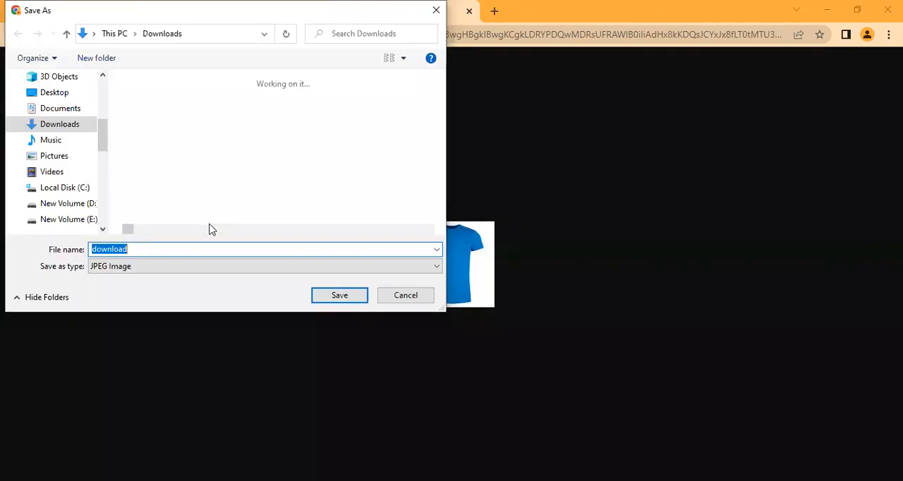
pyautogui.click(330, 300)
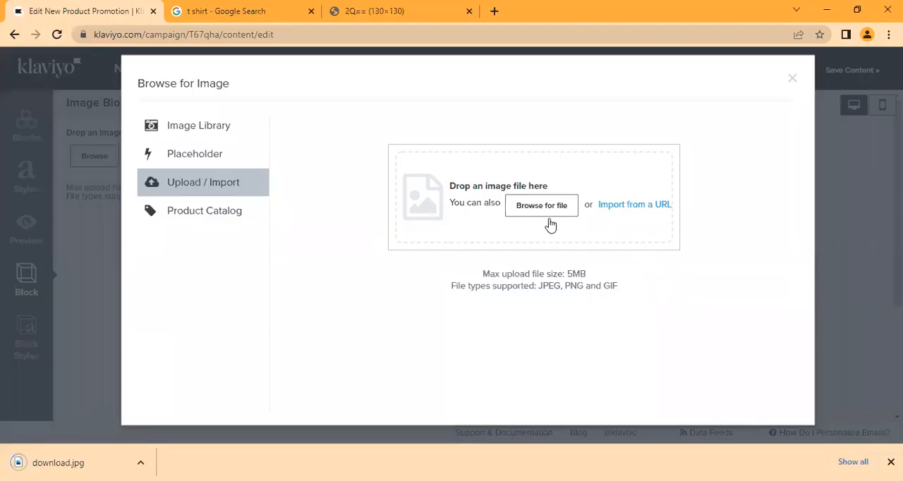
# Step: Upload download.jpg from the Downloads folder into the email's image block
pyautogui.click(534, 206)
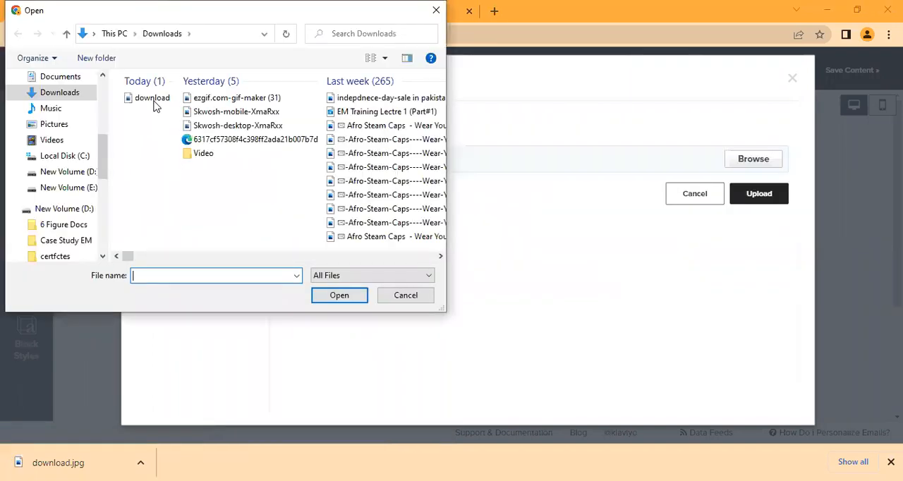
pyautogui.click(153, 99)
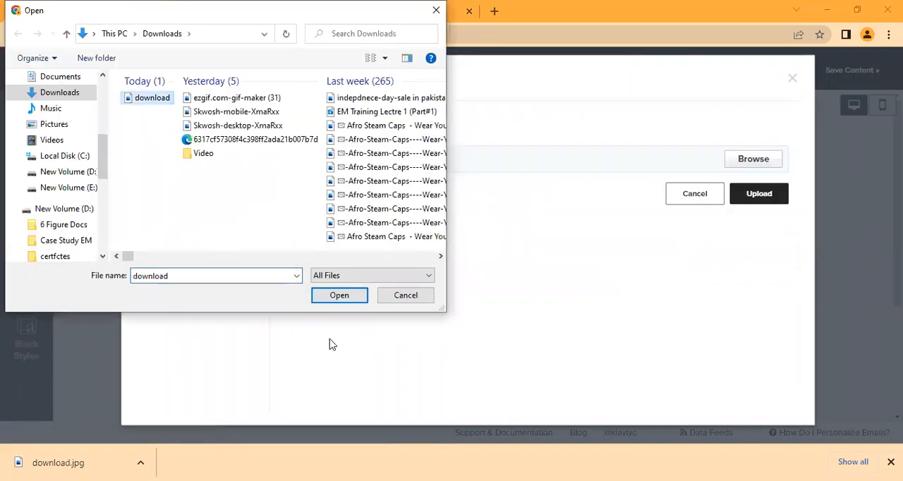
pyautogui.click(340, 295)
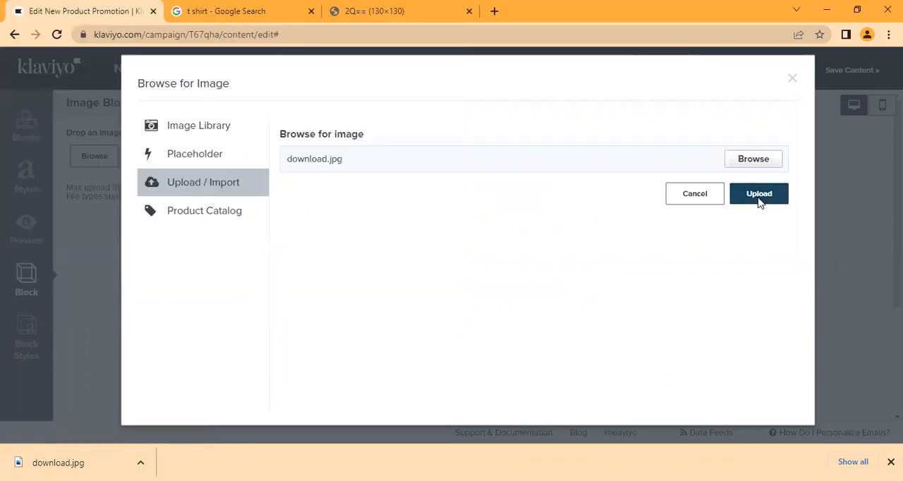
pyautogui.click(758, 200)
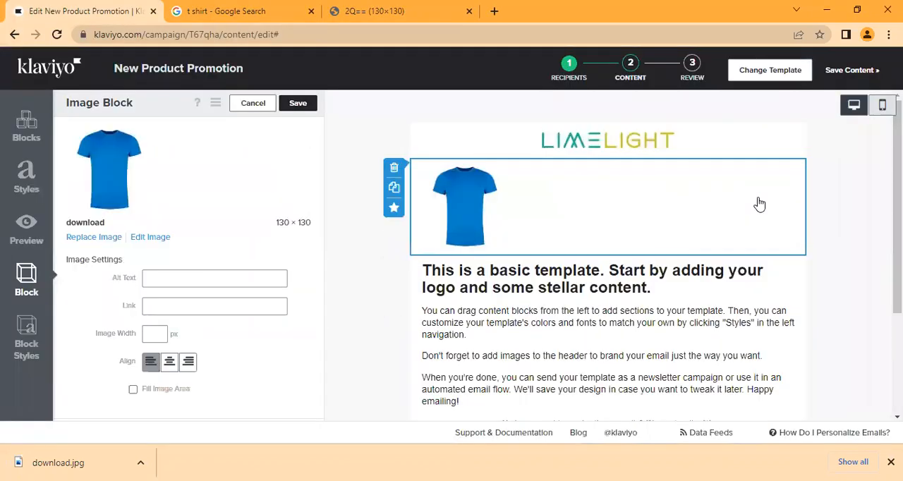
# Step: Center the t-shirt image in its block and make it fill the image area
pyautogui.click(170, 361)
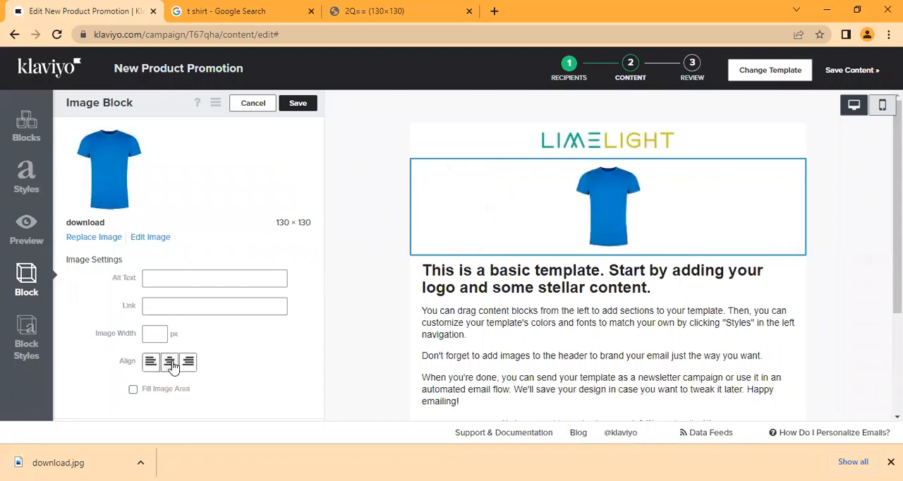
pyautogui.click(133, 391)
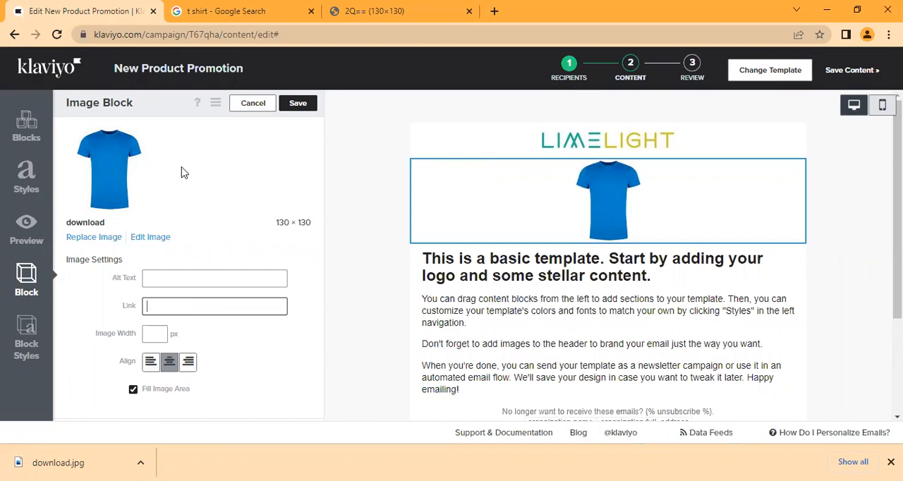
# Step: Search Google for "lime light" in a new browser tab and open the Limelight online clothing store
pyautogui.click(494, 12)
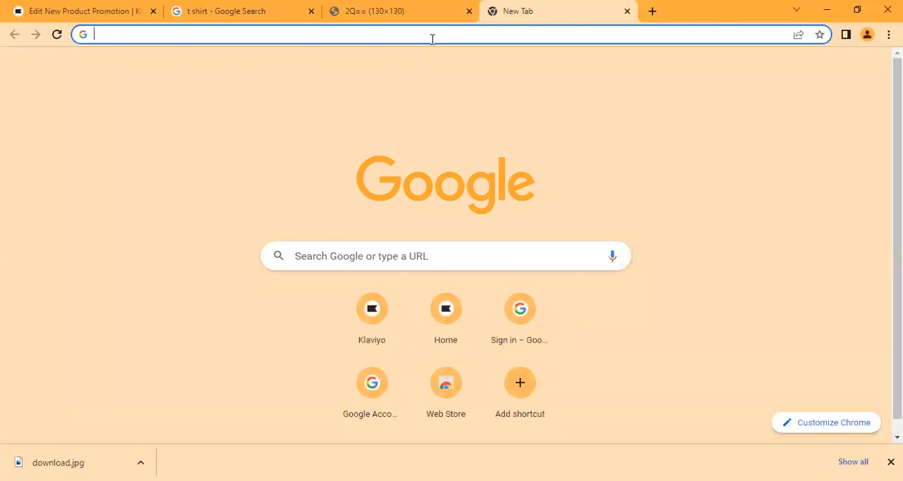
pyautogui.write('lime li')
pyautogui.write('f')
pyautogui.press('BackSpace')
pyautogui.press('BackSpace')
pyautogui.write('ight')
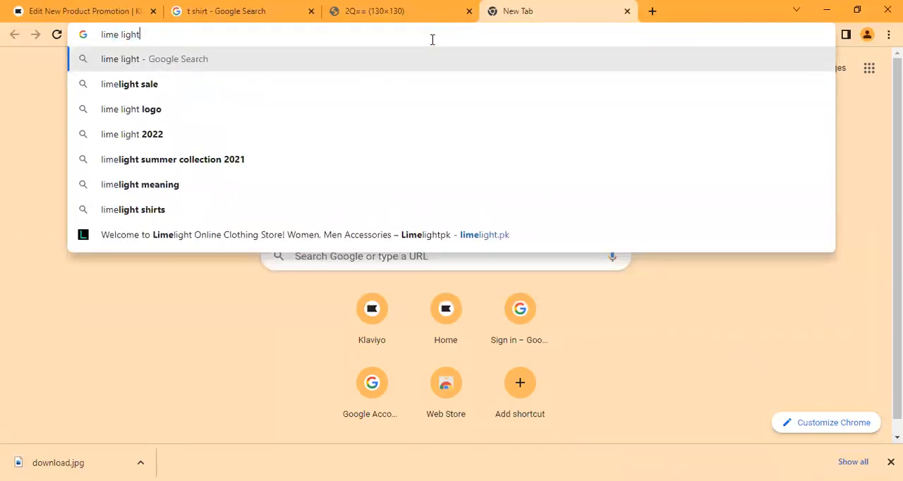
pyautogui.click(400, 67)
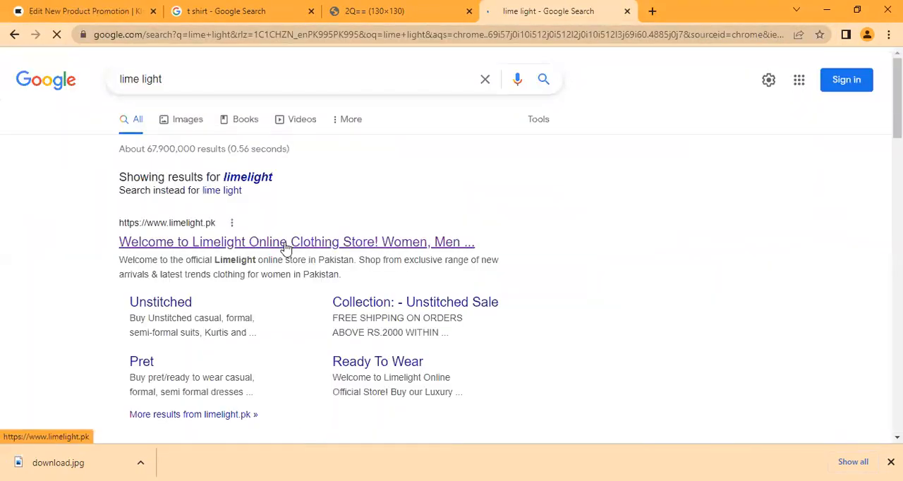
pyautogui.click(286, 247)
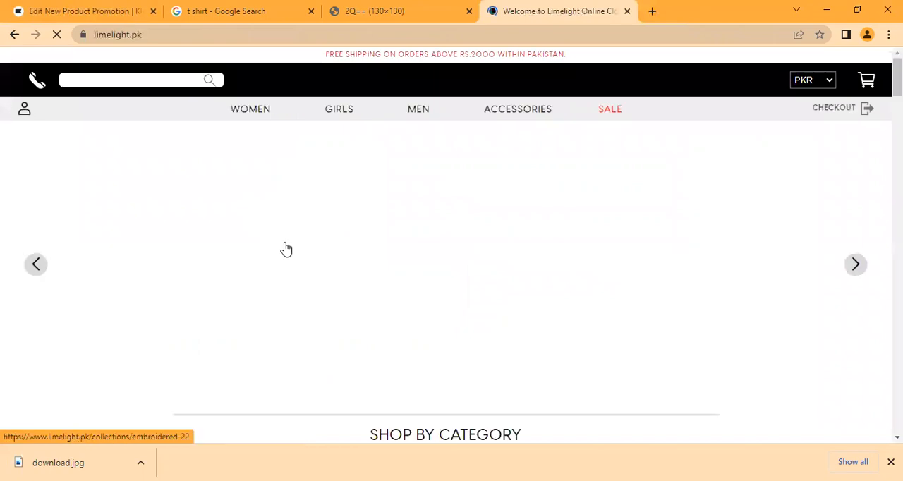
pyautogui.rightClick(423, 113)
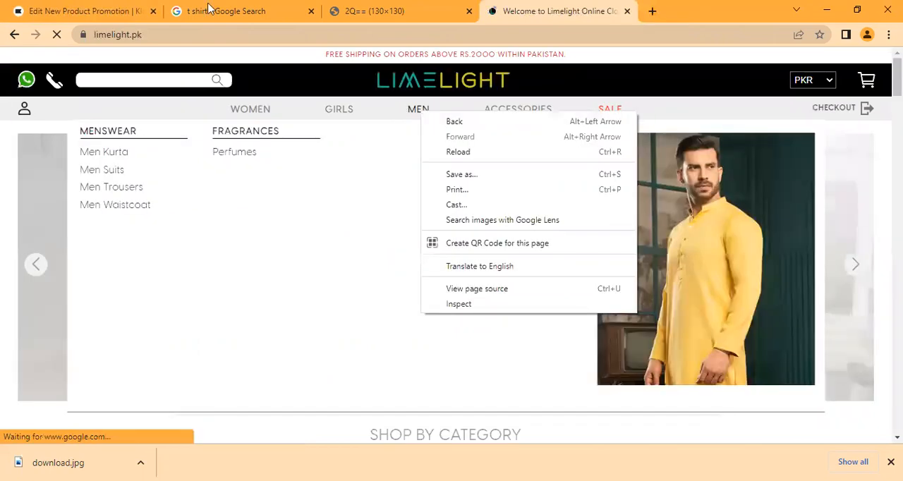
pyautogui.click(218, 37)
pyautogui.hotkey('ctrl', 'c')
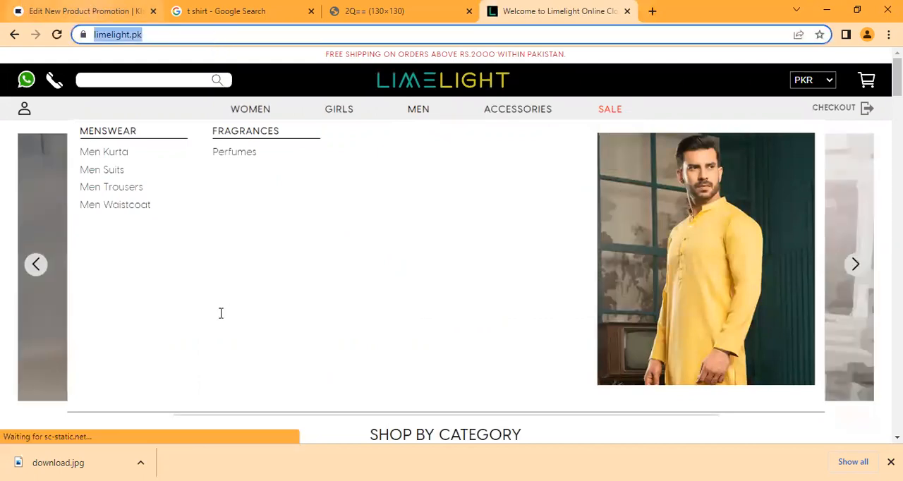
pyautogui.hotkey('ctrl', '1')
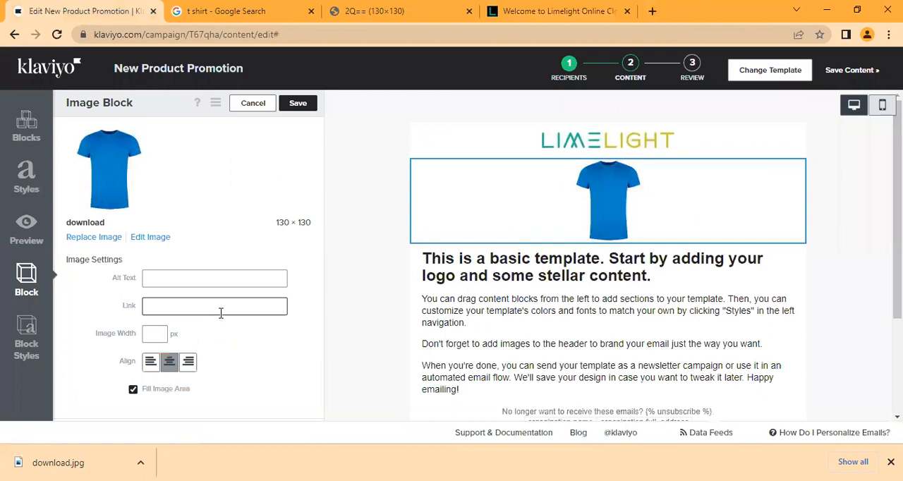
pyautogui.hotkey('ctrl', 'v')
pyautogui.click(190, 270)
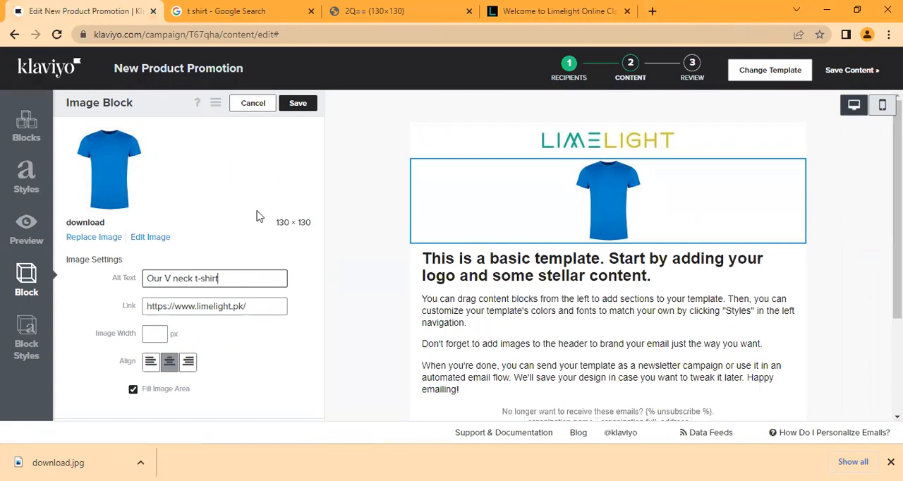
# Step: Set the t-shirt image block's left and right padding to 0 px
pyautogui.click(19, 344)
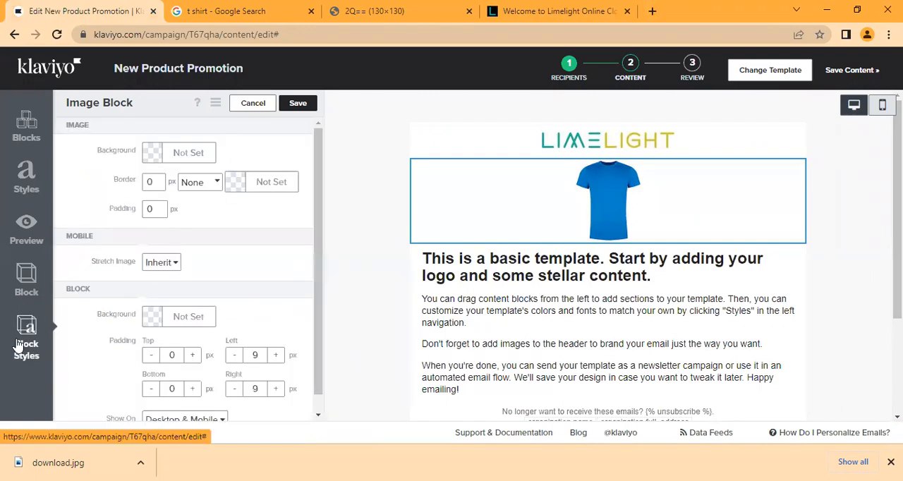
pyautogui.click(233, 357)
pyautogui.click(233, 356)
pyautogui.click(233, 356)
pyautogui.click(233, 356)
pyautogui.click(234, 356)
pyautogui.click(237, 356)
pyautogui.press('BackSpace')
pyautogui.write('0')
pyautogui.click(266, 388)
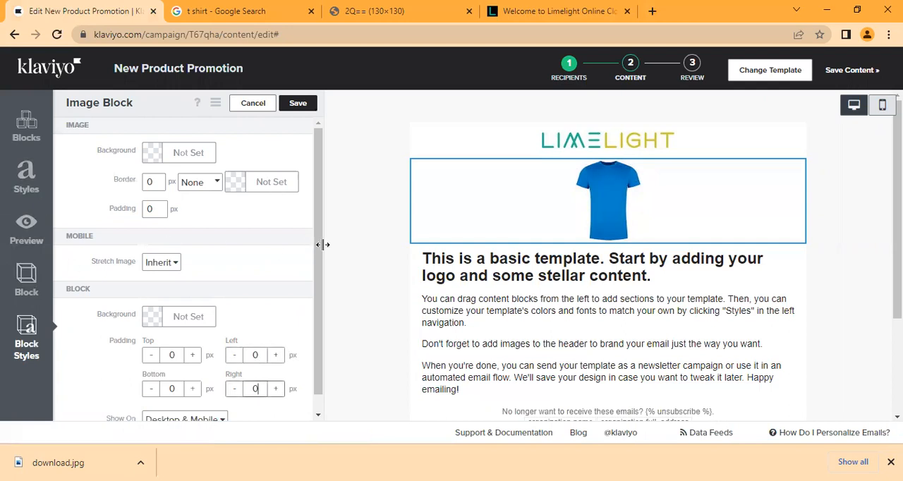
# Step: Open the image block's background color setting, and switch to the Limelight store page, postponing its subscription prompt
pyautogui.moveTo(316, 245); pyautogui.dragTo(329, 389)
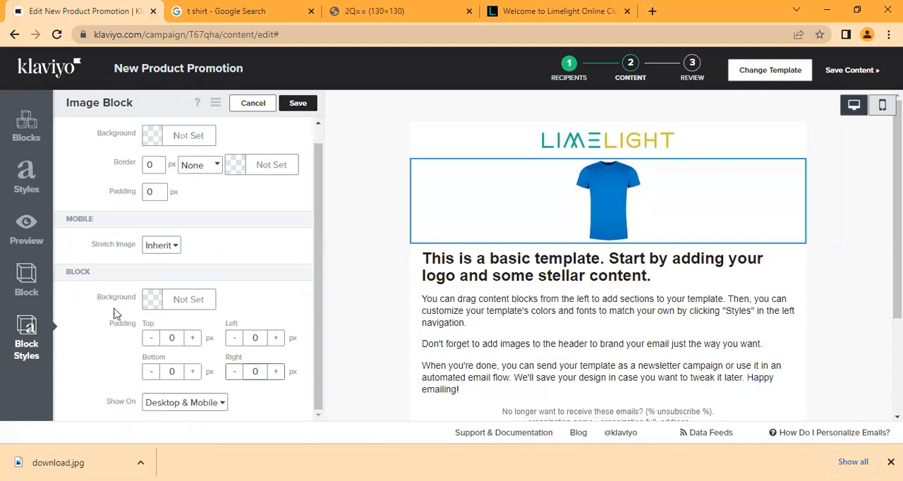
pyautogui.click(154, 302)
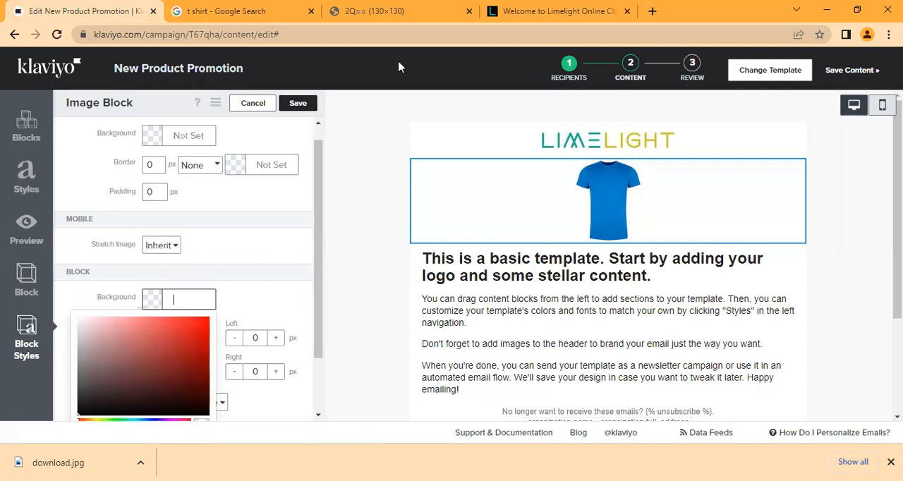
pyautogui.click(592, 8)
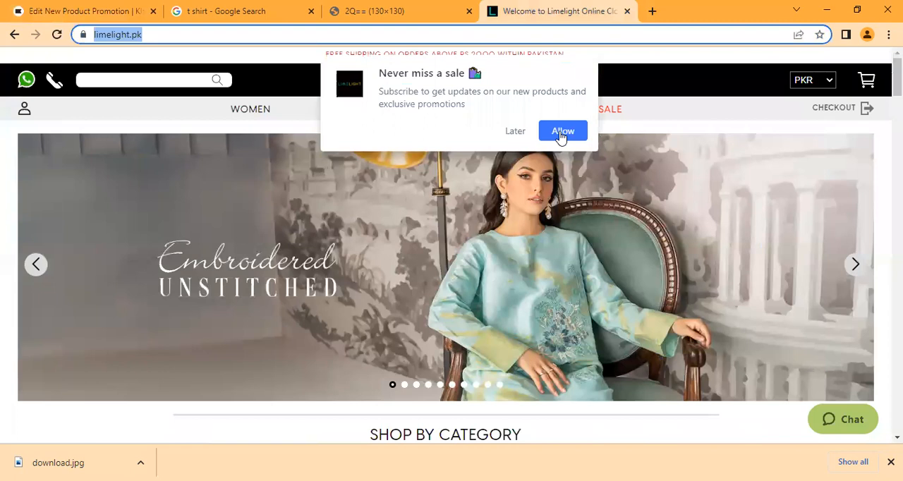
pyautogui.click(517, 135)
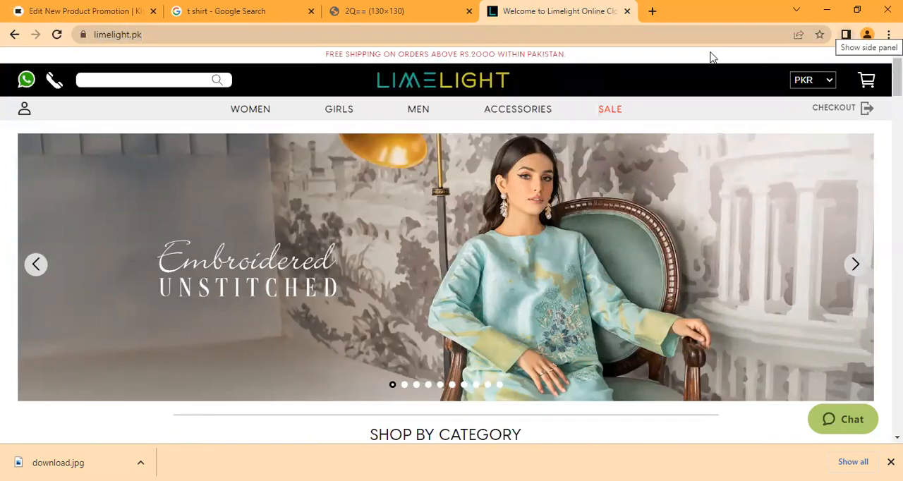
pyautogui.rightClick(269, 79)
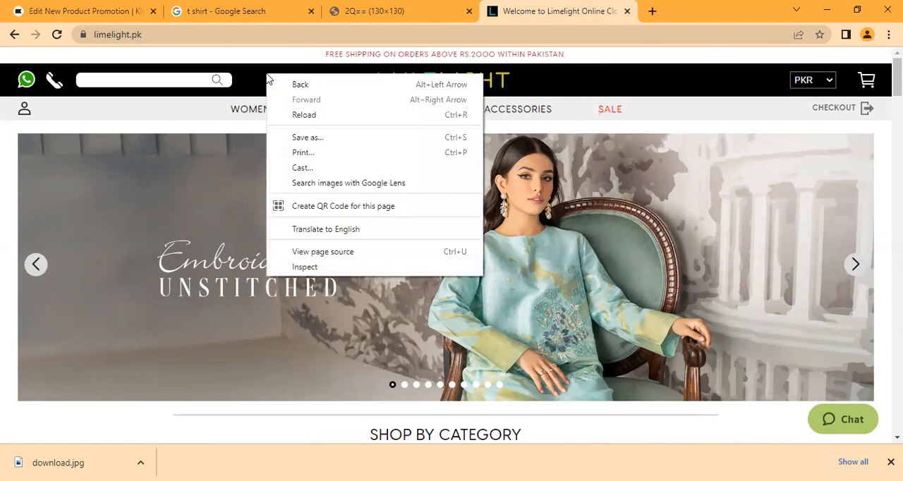
# Step: Search Google for "colorpick eye dropper" in a new browser tab and open the ColorPick Eyedropper page in the Chrome Web Store
pyautogui.click(650, 7)
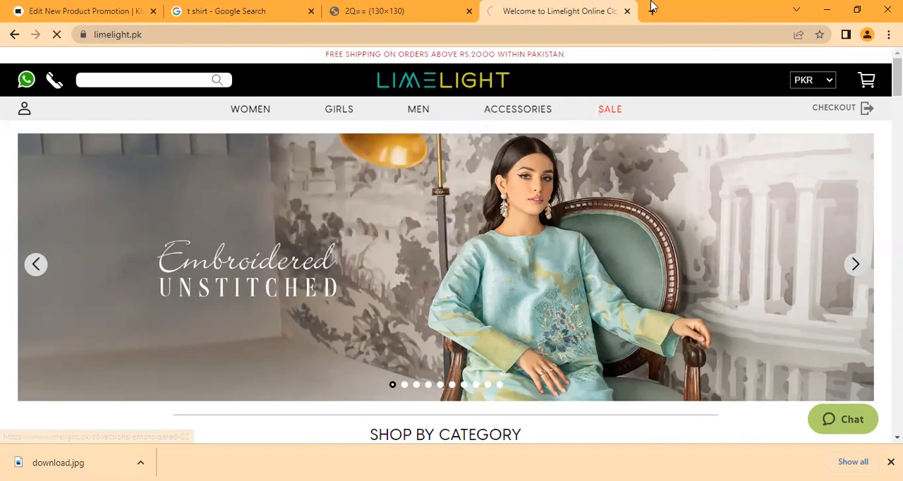
pyautogui.click(650, 7)
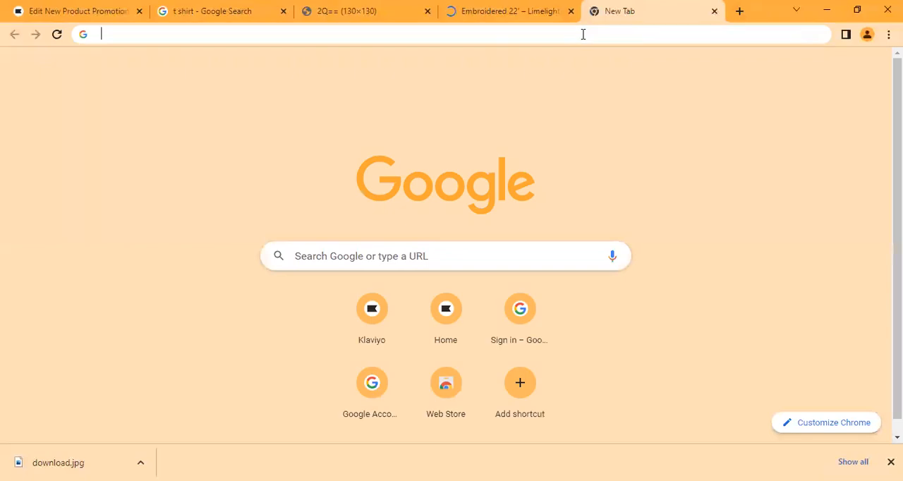
pyautogui.click(583, 34)
pyautogui.write('color')
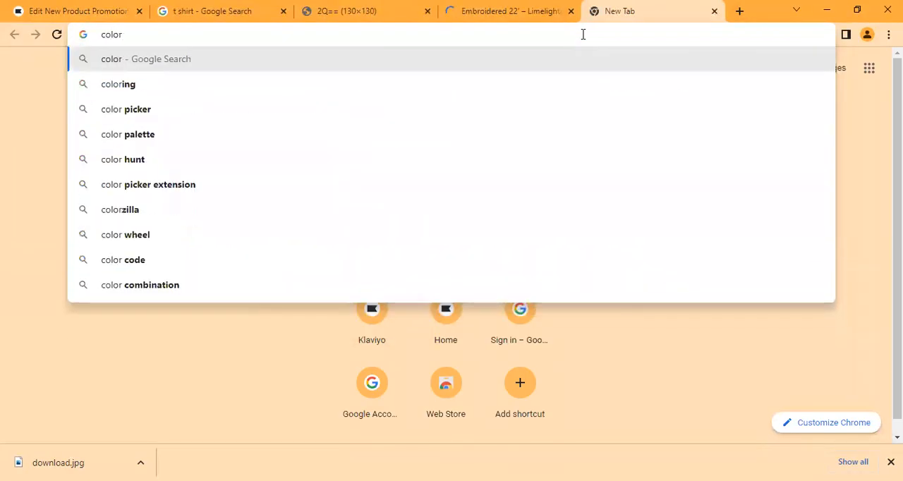
pyautogui.write('pick')
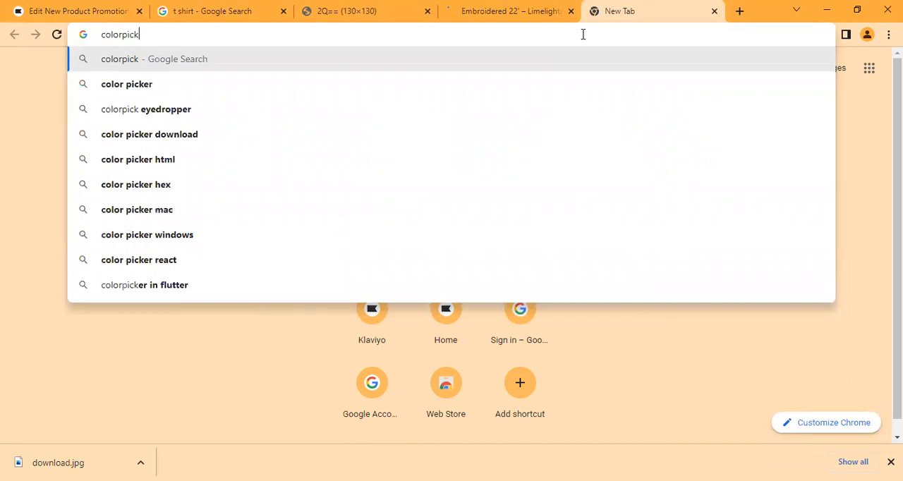
pyautogui.write(' eye dr')
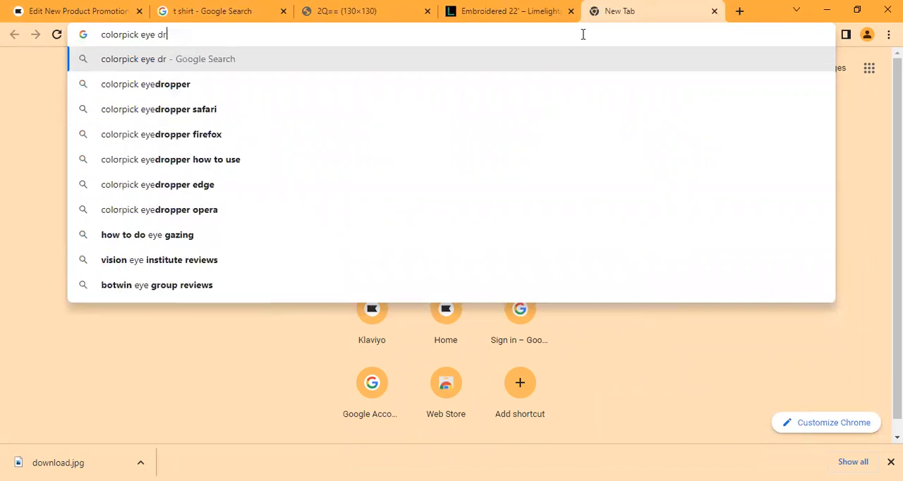
pyautogui.write('opper')
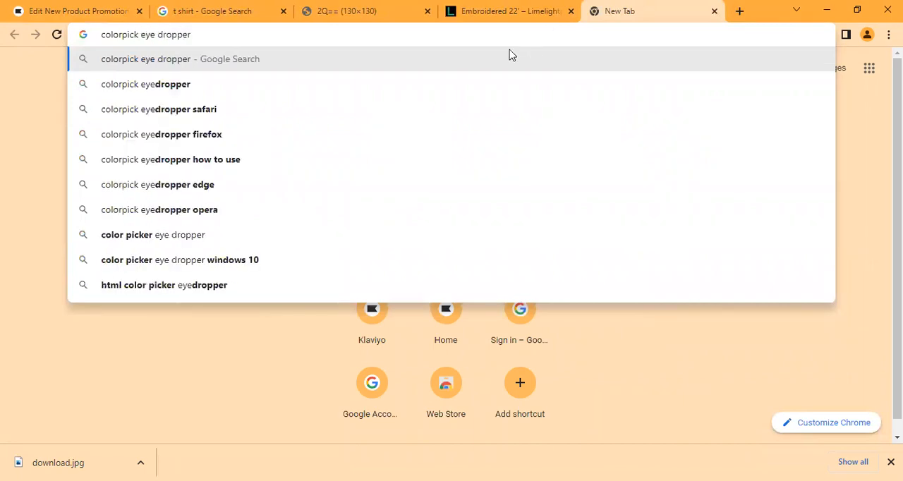
pyautogui.press('Return')
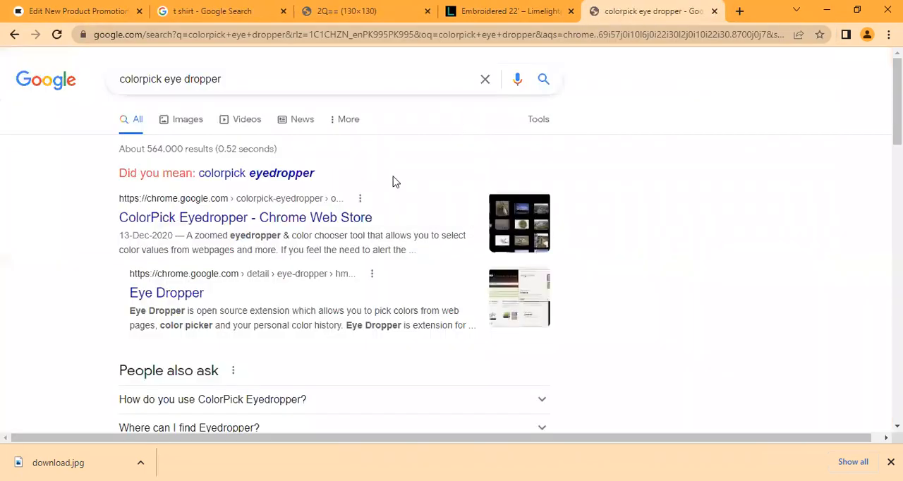
pyautogui.click(353, 219)
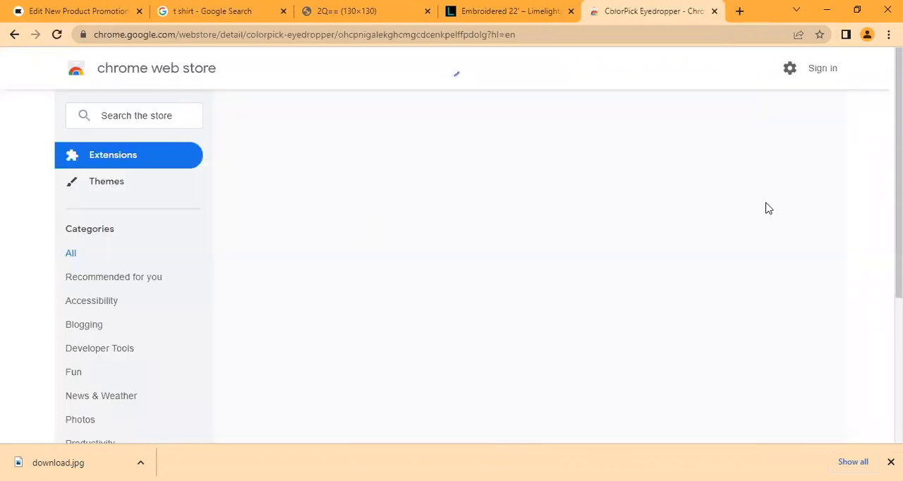
# Step: Add the ColorPick Eyedropper extension to Chrome and close the Google sign-in page
pyautogui.click(714, 173)
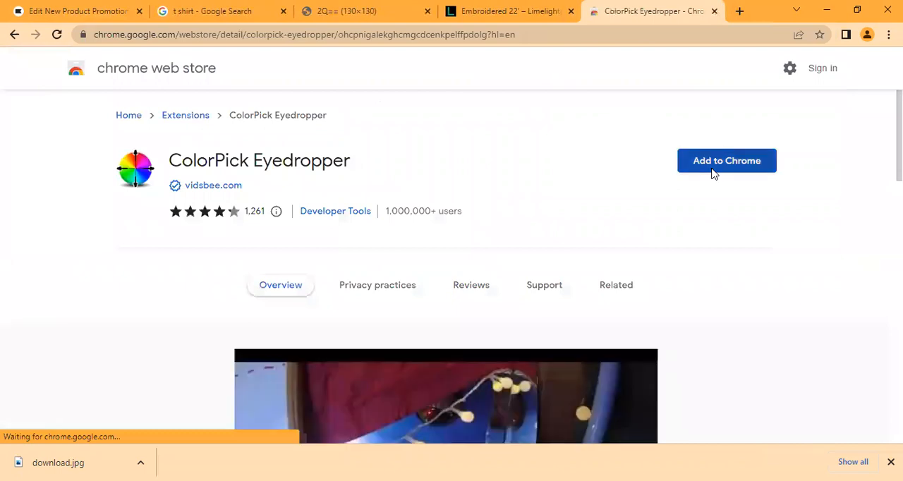
pyautogui.click(455, 148)
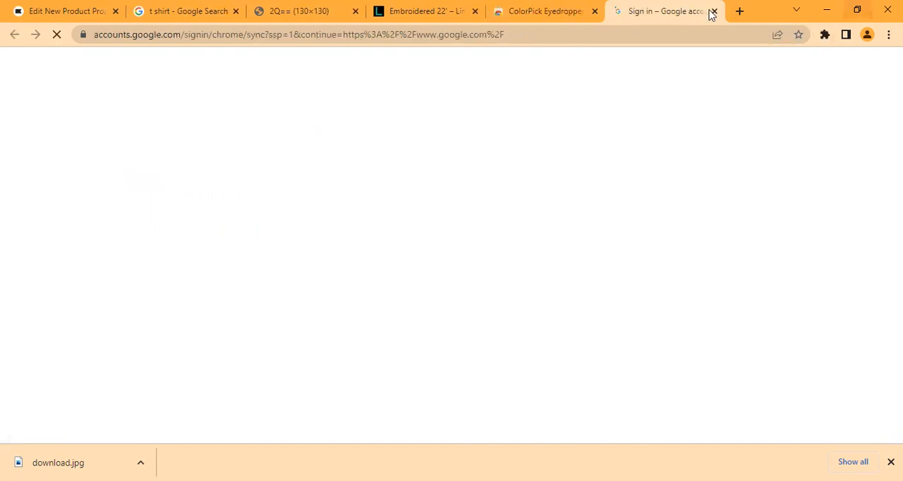
pyautogui.hotkey('ctrl', 'w')
# Step: Sample the teal color 1EAC95 from the Limelight store's logo with ColorPick Eyedropper
pyautogui.click(825, 38)
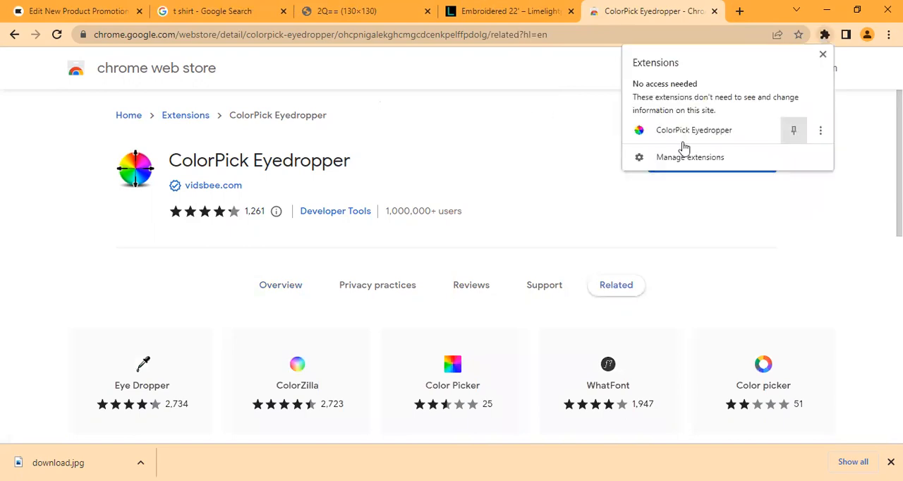
pyautogui.hotkey('ctrl', 'shift', 'Tab')
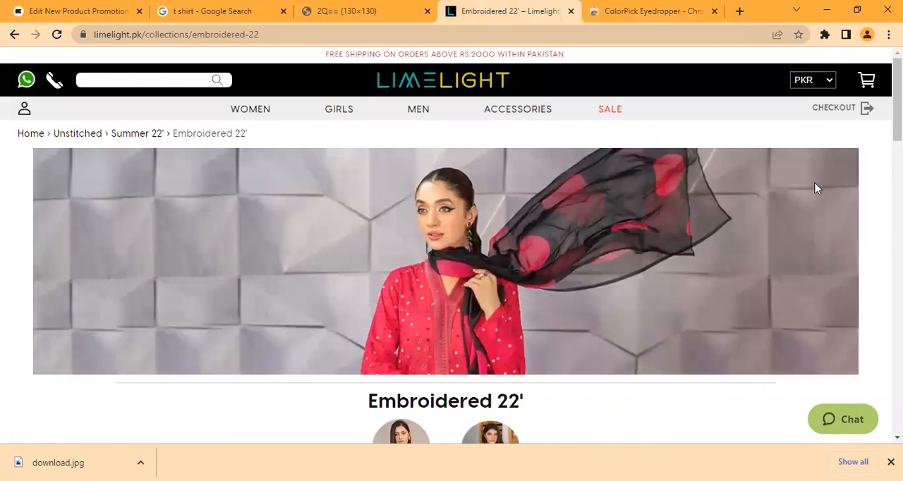
pyautogui.click(823, 38)
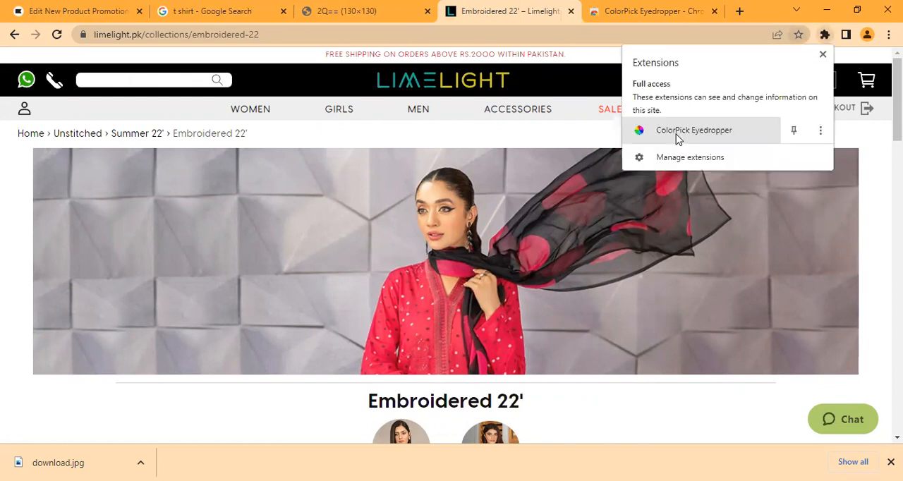
pyautogui.click(660, 133)
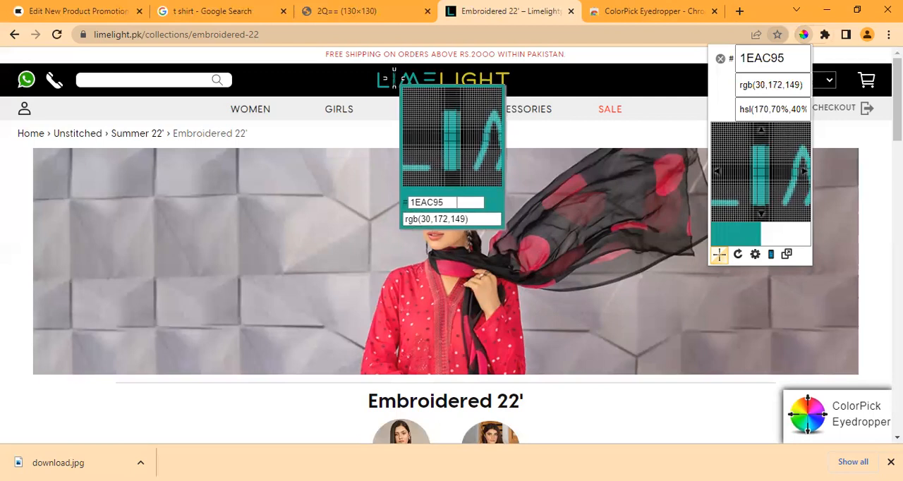
pyautogui.click(395, 80)
pyautogui.hotkey('ctrl', 'c')
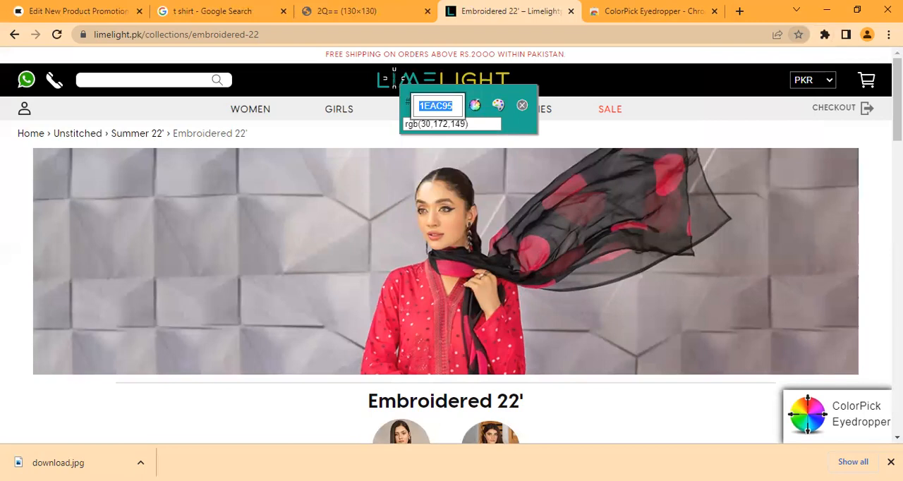
# Step: Return to the Klaviyo email editor and set the t-shirt image block's background color to #1EAC95
pyautogui.click(80, 8)
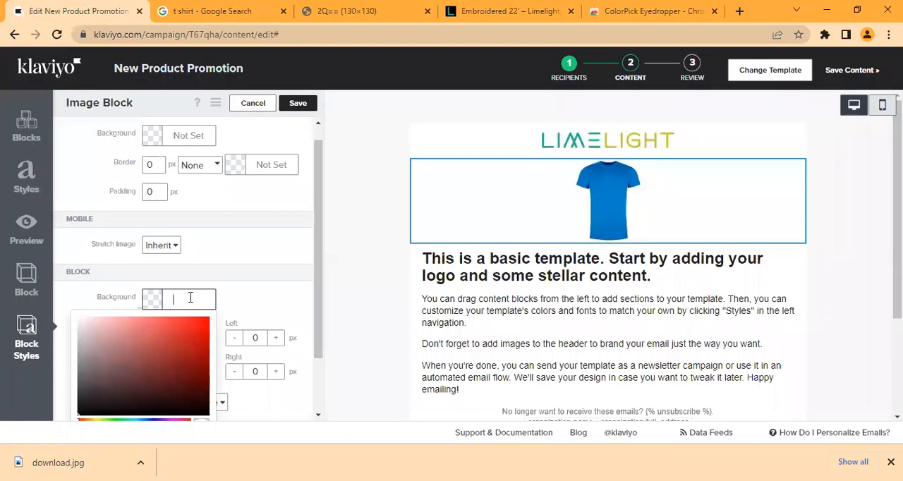
pyautogui.hotkey('ctrl', 'v')
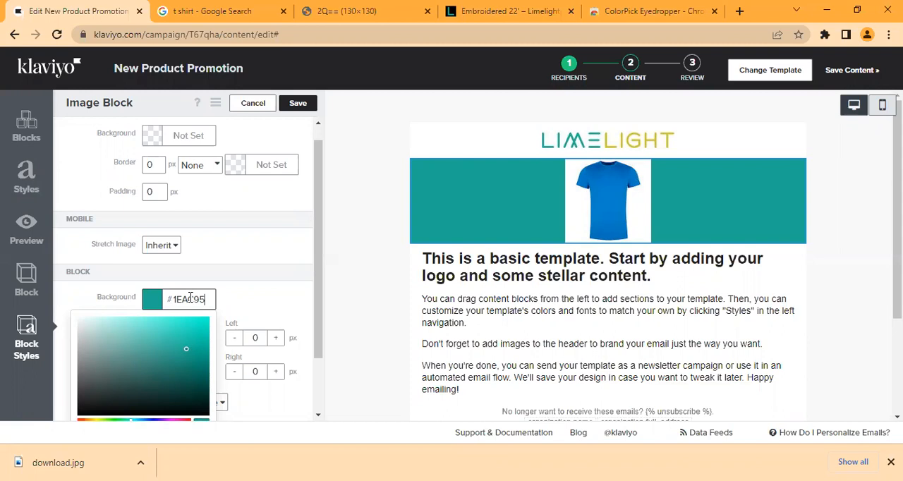
pyautogui.press('Return')
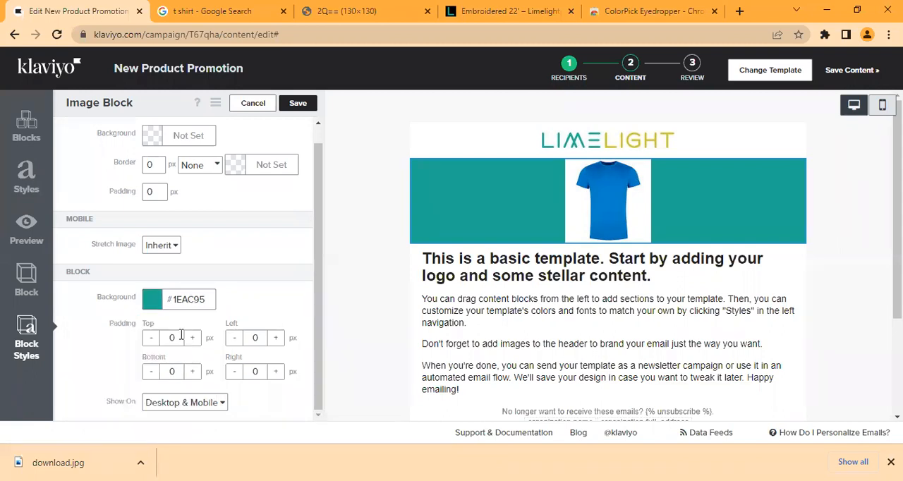
# Step: Set the image block's top and bottom padding to 20 px
pyautogui.click(181, 336)
pyautogui.press('BackSpace')
pyautogui.write('20')
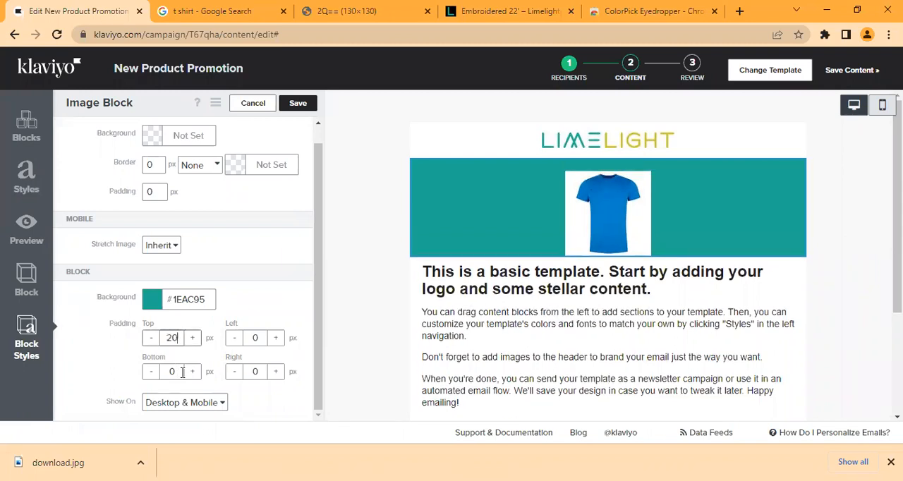
pyautogui.click(180, 373)
pyautogui.press('BackSpace')
pyautogui.write('20')
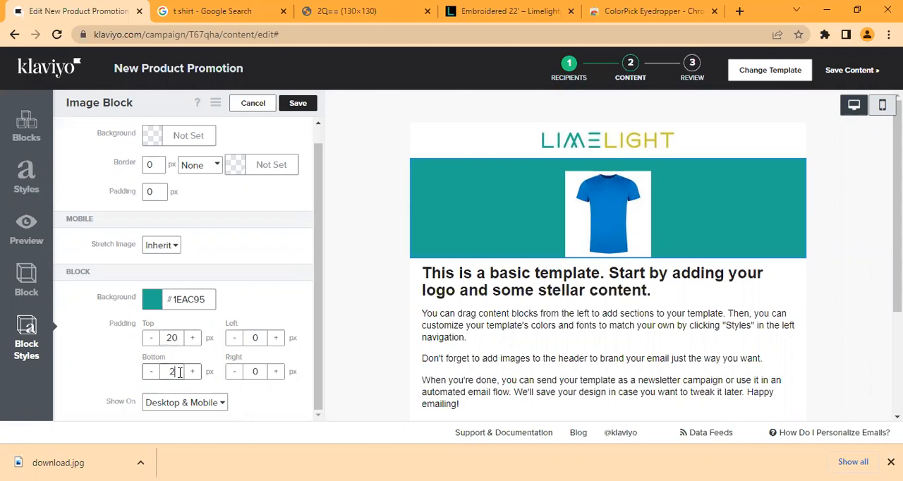
# Step: Set the image block's left and right padding to 20 px and save the block
pyautogui.click(260, 339)
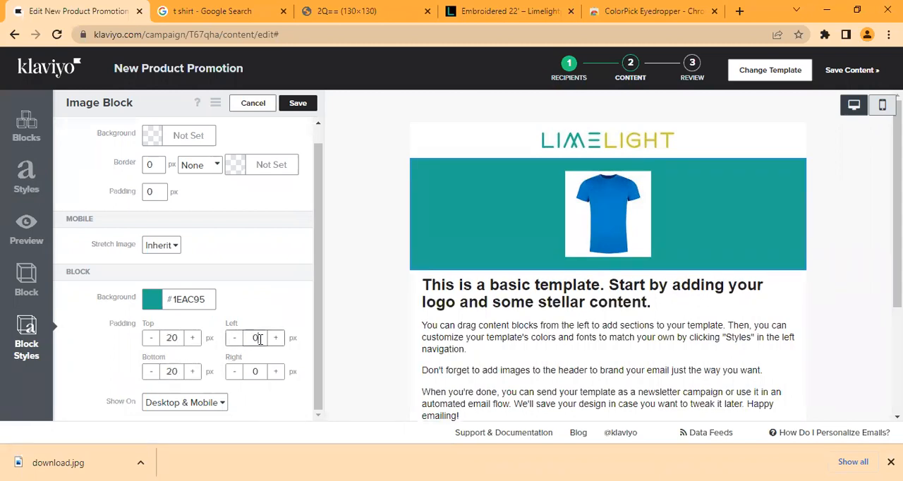
pyautogui.write('21')
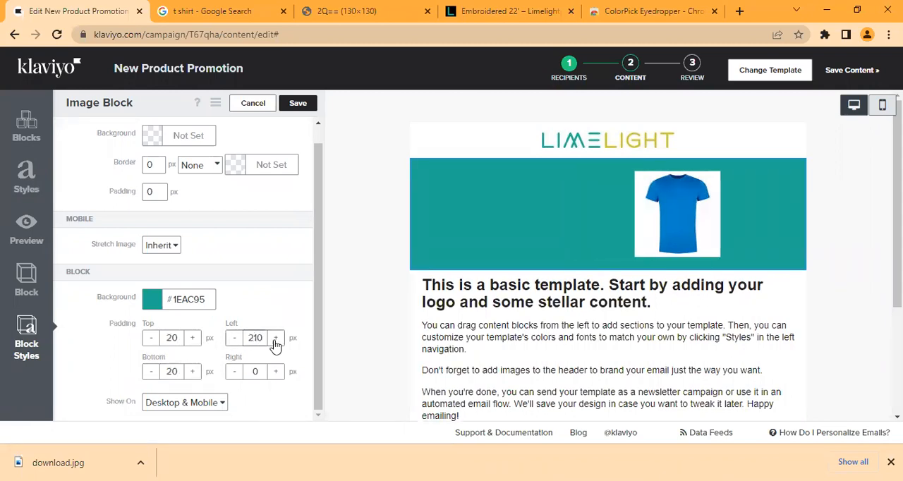
pyautogui.press('BackSpace')
pyautogui.write('2')
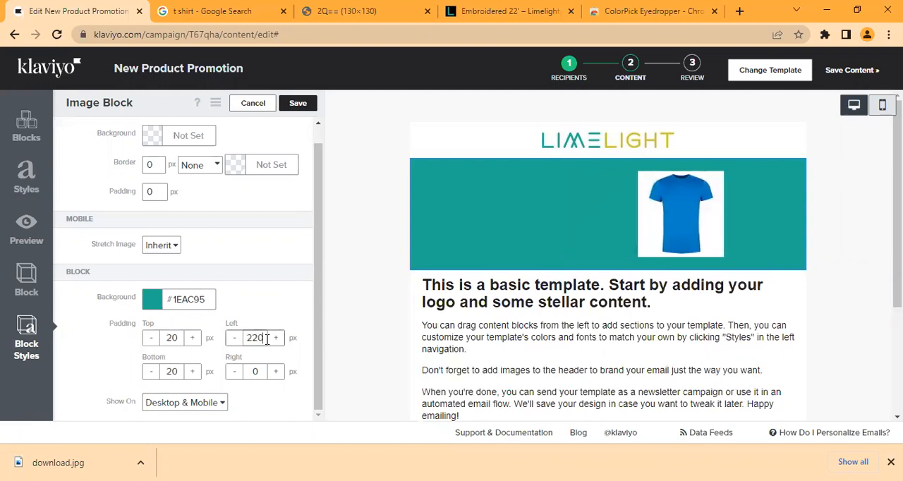
pyautogui.press('BackSpace')
pyautogui.press('BackSpace')
pyautogui.press('BackSpace')
pyautogui.write('20')
pyautogui.click(259, 372)
pyautogui.press('BackSpace')
pyautogui.write('20')
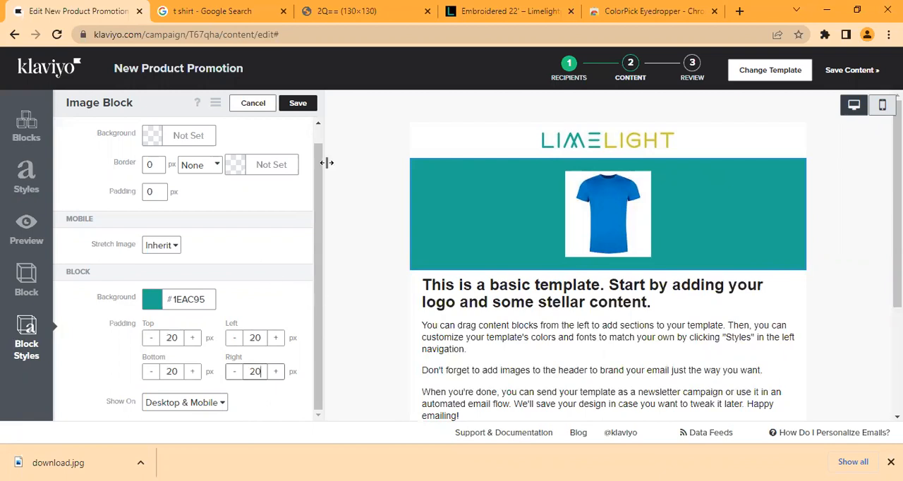
pyautogui.click(304, 115)
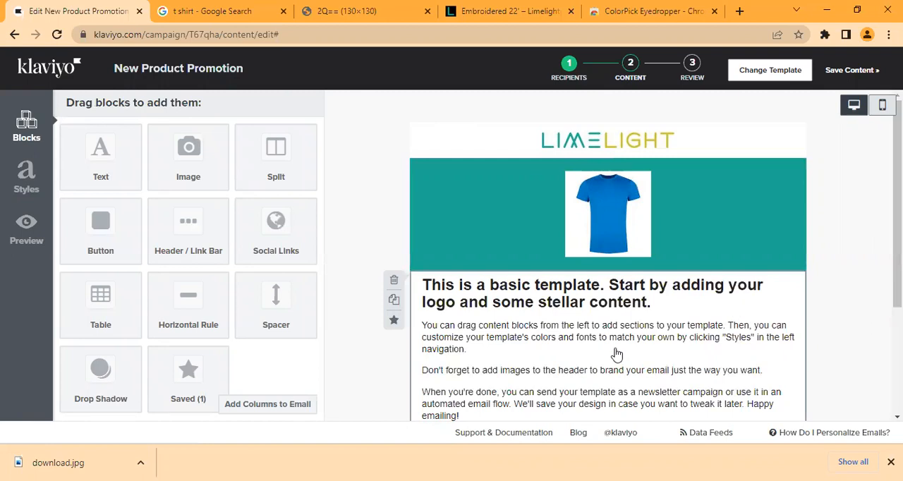
# Step: Delete all the placeholder text from the text block below the t-shirt image
pyautogui.click(616, 354)
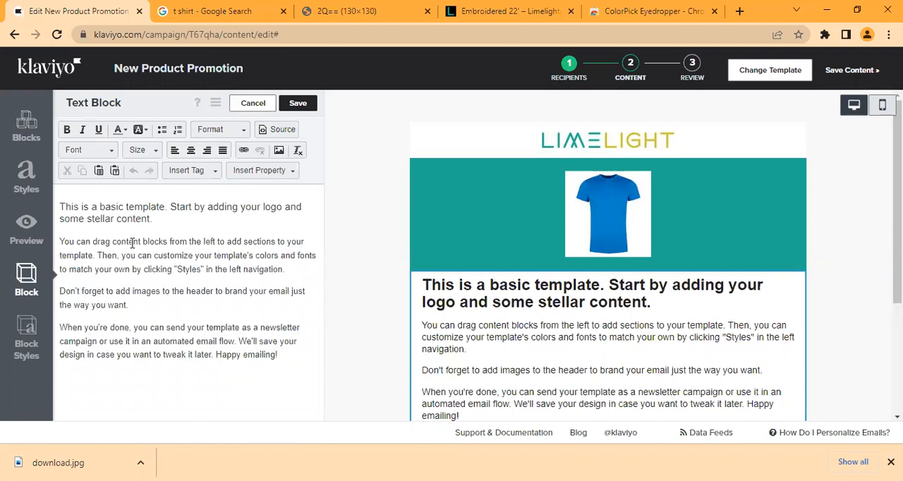
pyautogui.moveTo(60, 203); pyautogui.dragTo(407, 440)
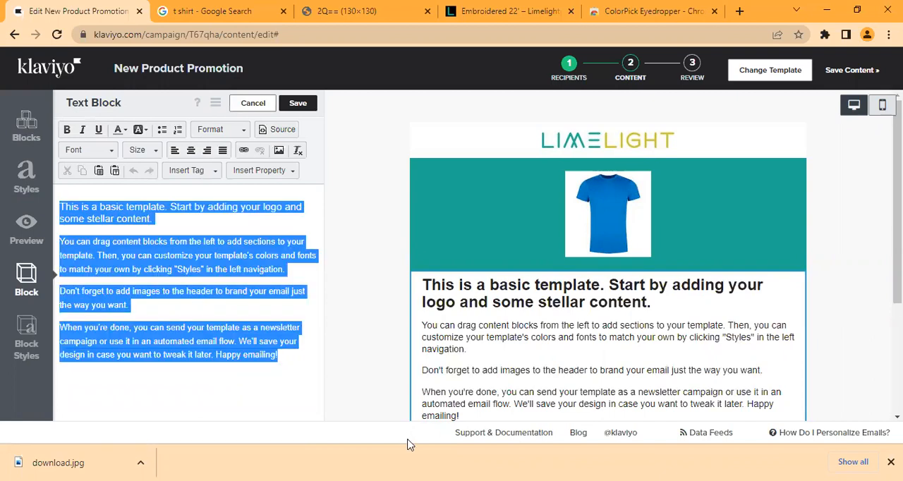
pyautogui.press('Delete')
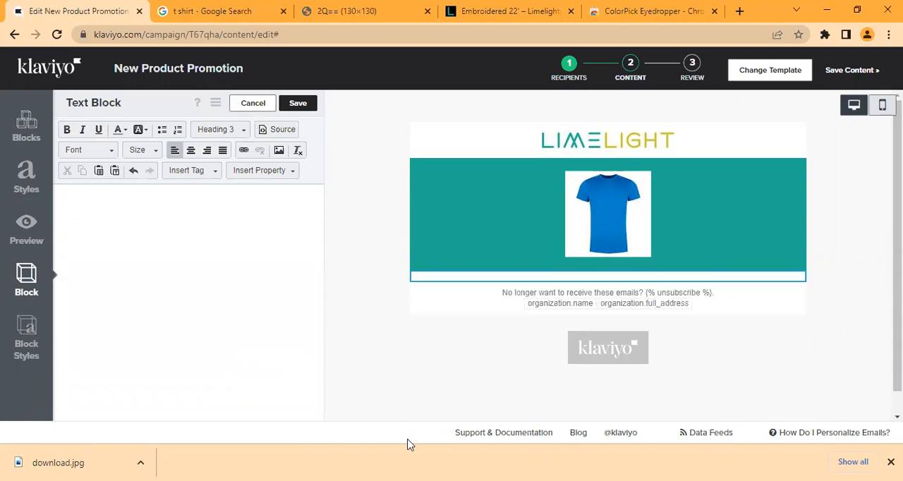
# Step: Write "Our new V-neck t-shirts are now available store" in the empty text block and correct its typos
pyautogui.write('Our ')
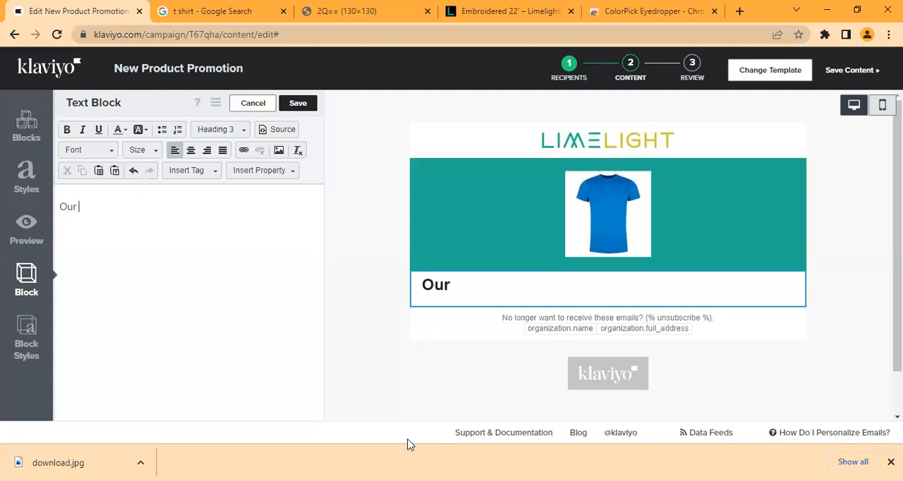
pyautogui.write('new V-')
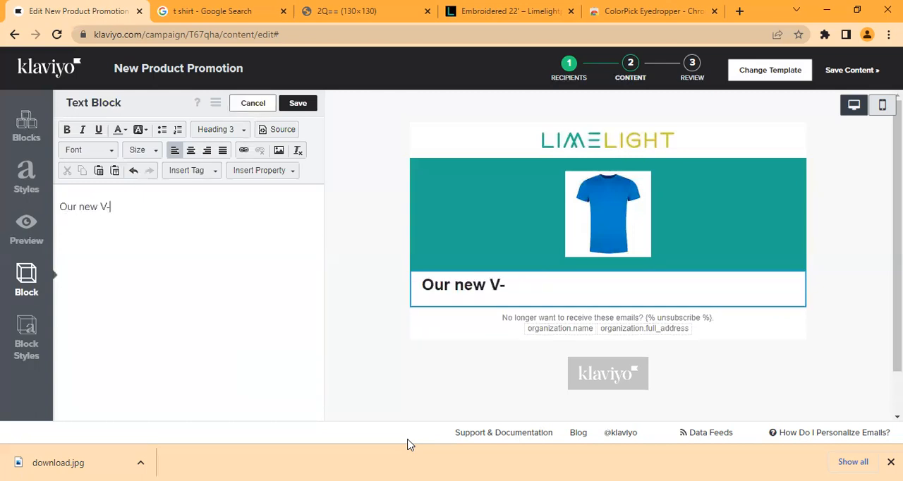
pyautogui.write('neck t')
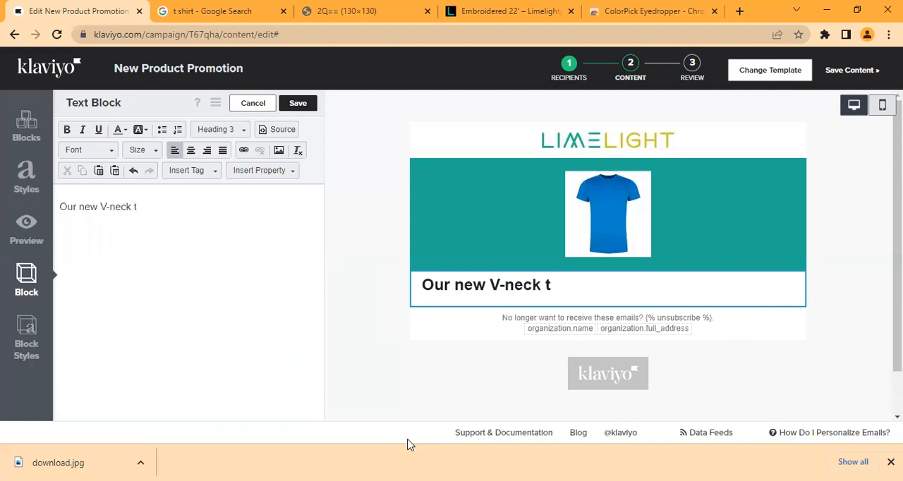
pyautogui.write('-shirts are now avao')
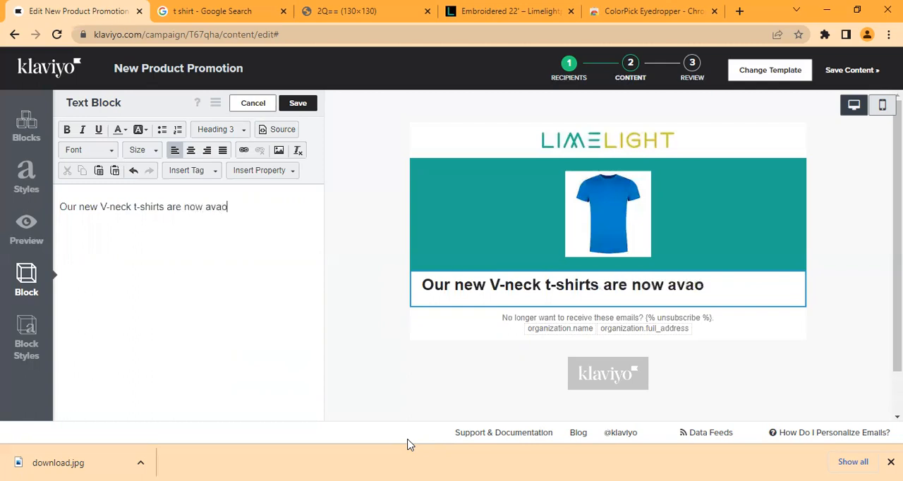
pyautogui.press('BackSpace')
pyautogui.write('il;able')
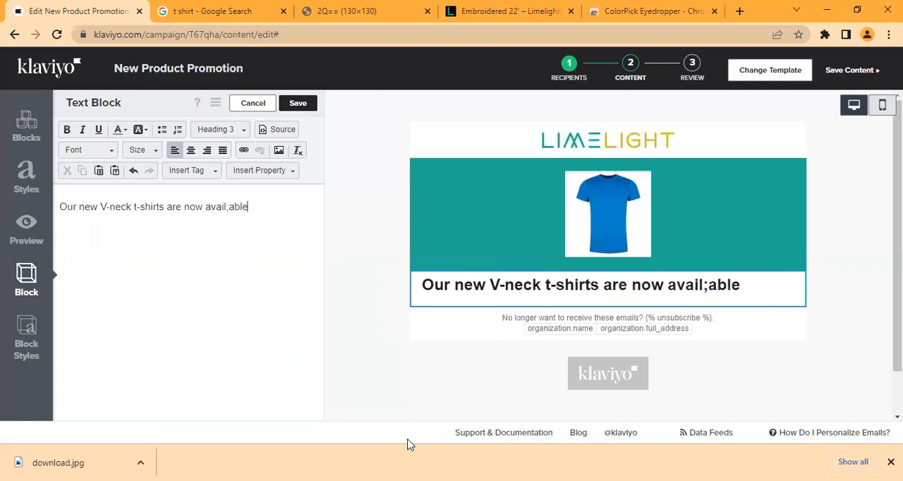
pyautogui.press('BackSpace')
pyautogui.press('BackSpace')
pyautogui.press('BackSpace')
pyautogui.press('BackSpace')
pyautogui.press('BackSpace')
pyautogui.press('BackSpace')
pyautogui.write('lab')
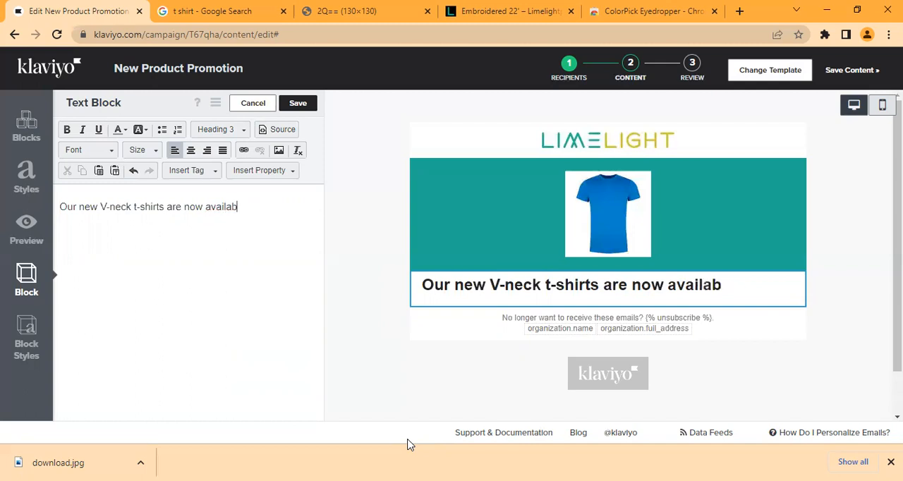
pyautogui.write('lew store')
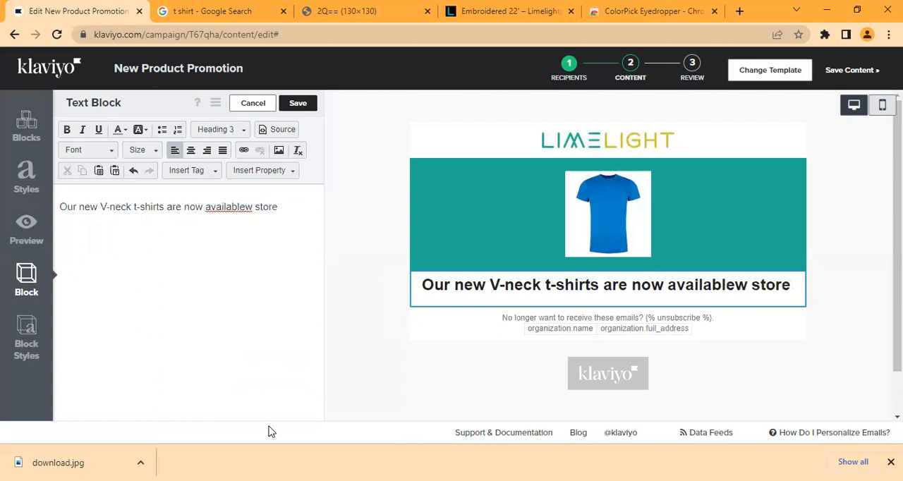
pyautogui.click(254, 207)
pyautogui.press('BackSpace')
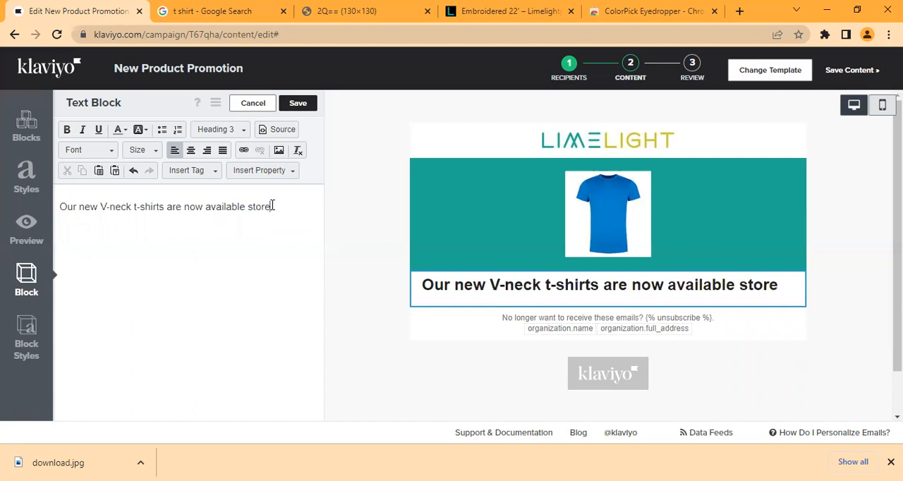
# Step: End the opening sentence with a period and add "You're the first get a chance to buy these at minimum price"
pyautogui.write('You')
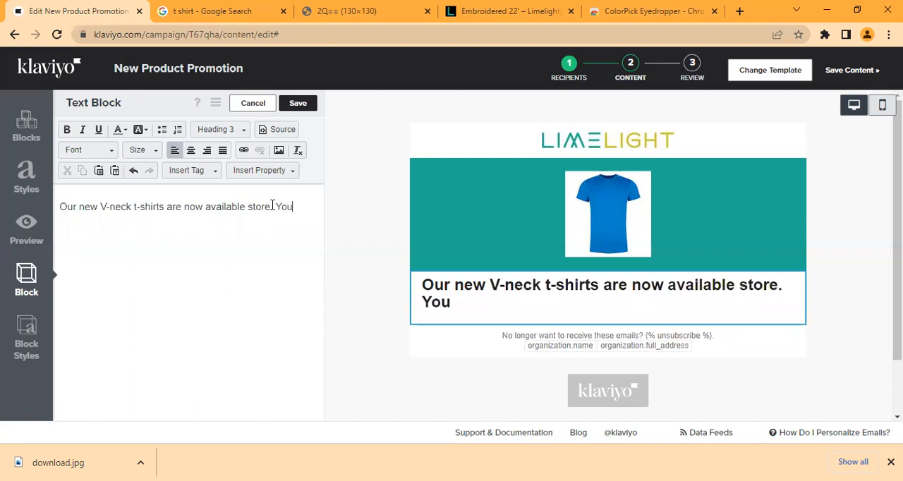
pyautogui.write("'re the firs")
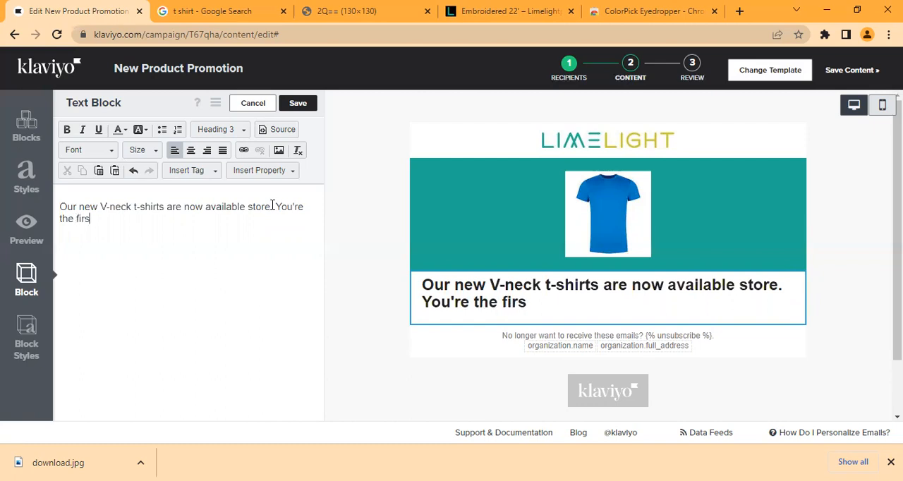
pyautogui.write('t get a ch')
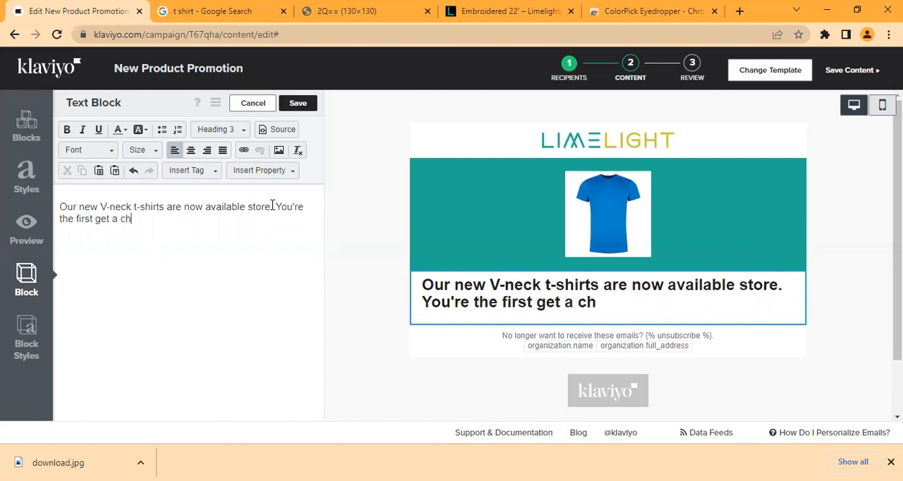
pyautogui.write('ance t')
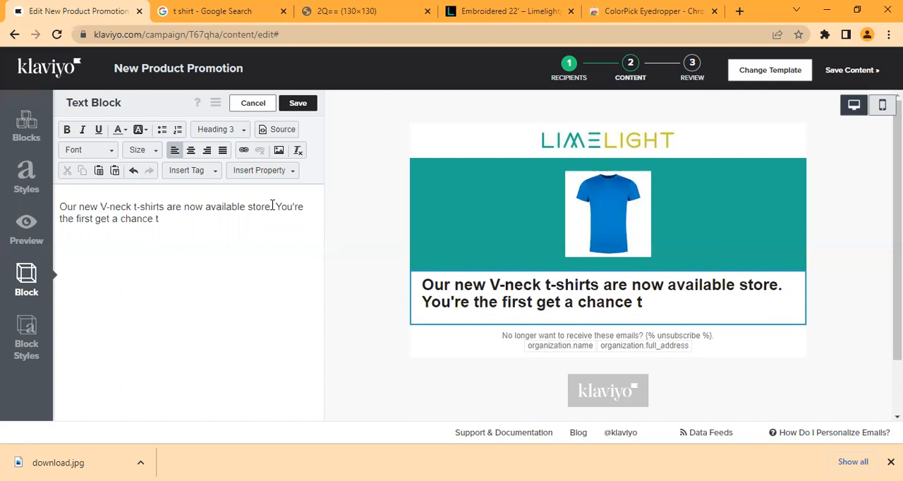
pyautogui.write('o buy ')
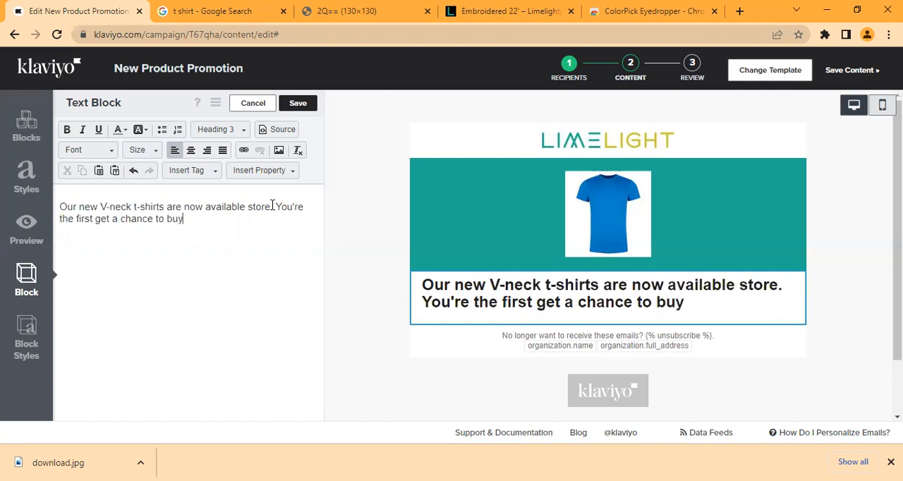
pyautogui.write('these')
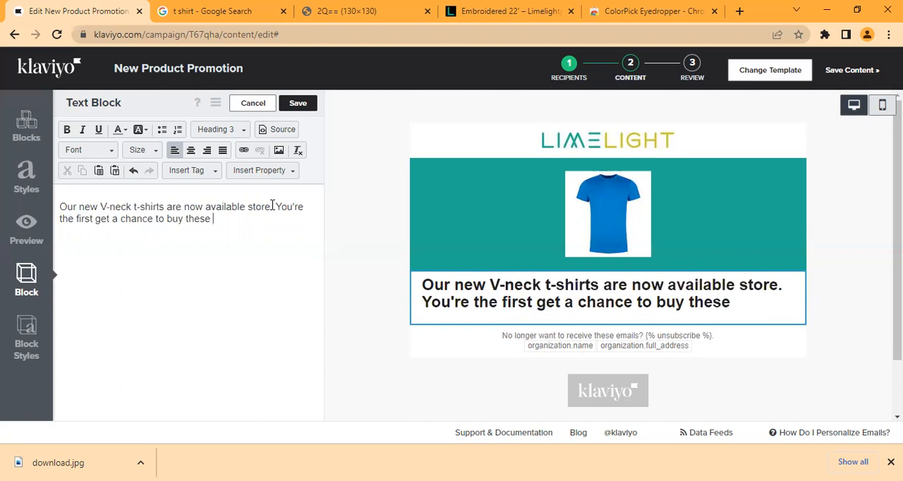
pyautogui.write('at mi')
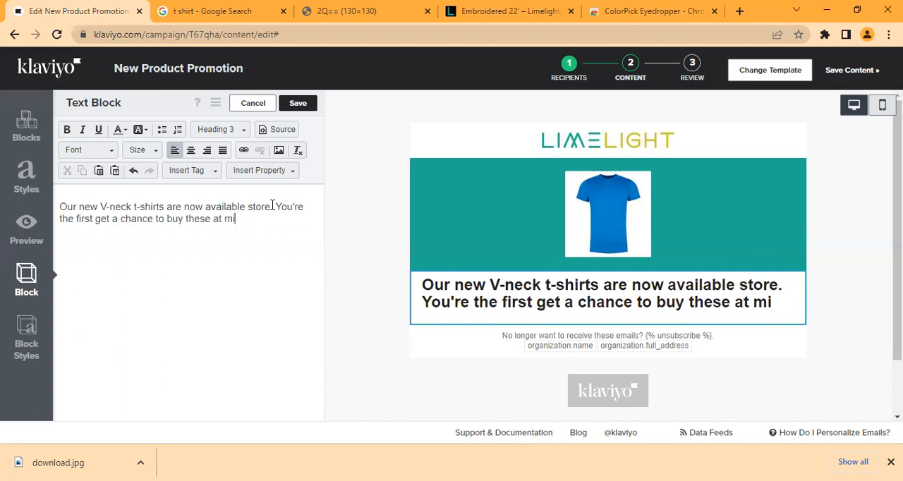
pyautogui.write('nimum price')
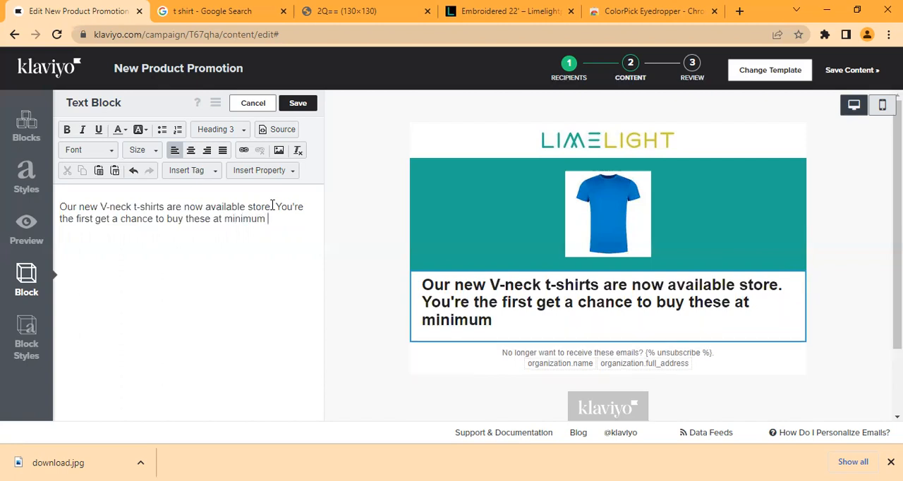
pyautogui.write(' as w')
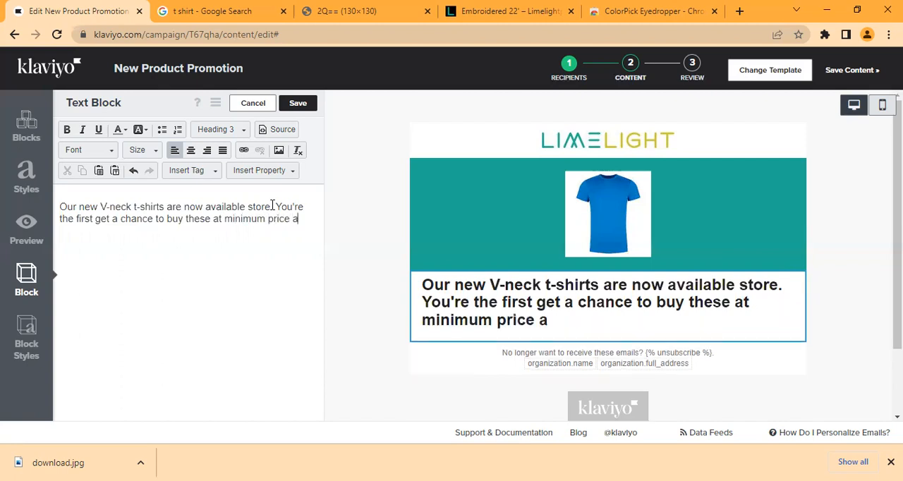
# Step: Continue the second sentence after "minimum price" with "as it's gonna"
pyautogui.press('BackSpace')
pyautogui.write("it'as")
pyautogui.press('BackSpace')
pyautogui.press('BackSpace')
pyautogui.press('BackSpace')
pyautogui.write('s ')
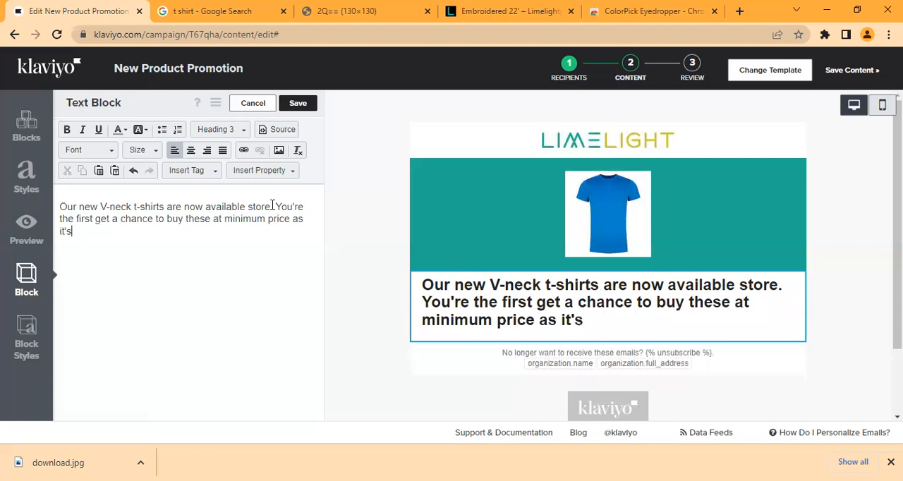
pyautogui.write('gonna')
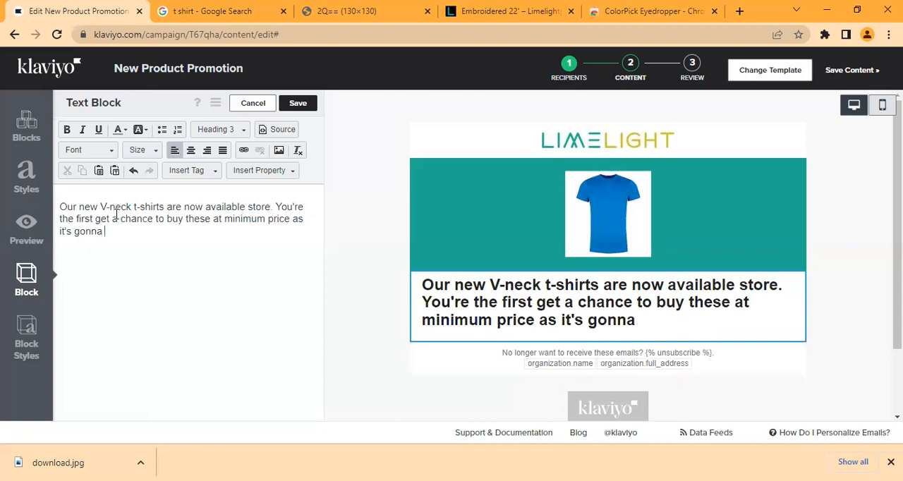
# Step: Insert the word "one" after "You're the first" in the second sentence
pyautogui.click(96, 218)
pyautogui.write('p')
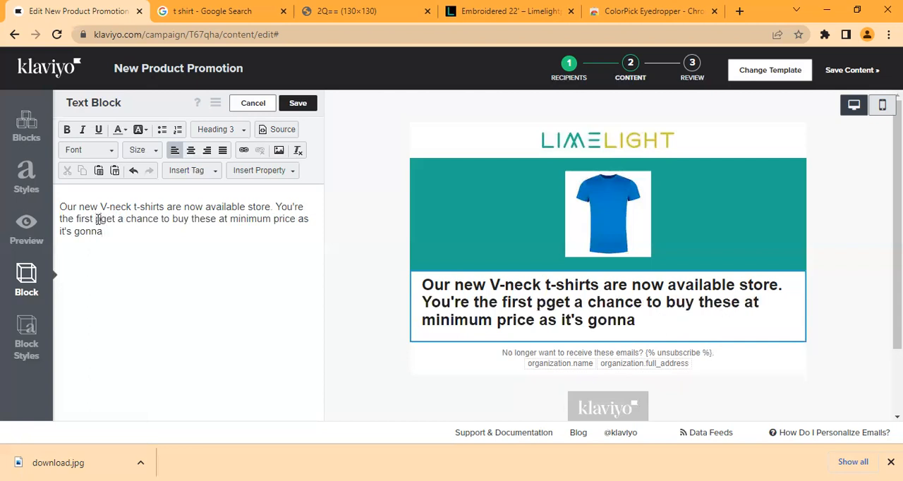
pyautogui.press('BackSpace')
pyautogui.write('one')
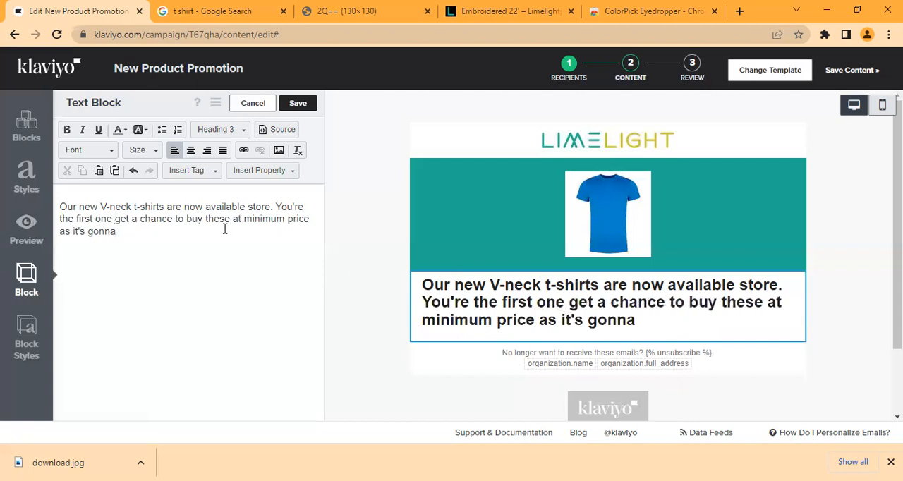
# Step: Replace the ending "it's gonna" with "it'd have an increase in price (in few days)"
pyautogui.click(150, 231)
pyautogui.press('BackSpace')
pyautogui.press('BackSpace')
pyautogui.press('BackSpace')
pyautogui.press('BackSpace')
pyautogui.press('BackSpace')
pyautogui.press('BackSpace')
pyautogui.press('BackSpace')
pyautogui.press('BackSpace')
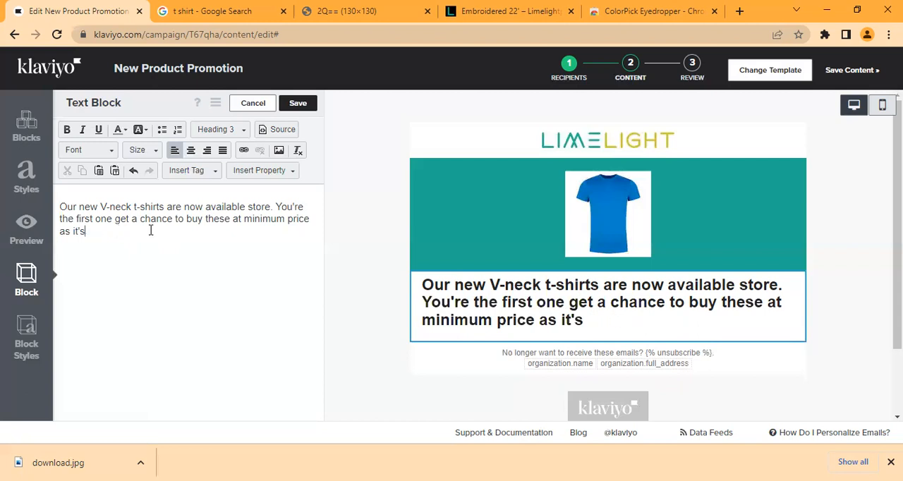
pyautogui.write('d woy')
pyautogui.press('BackSpace')
pyautogui.write('uld')
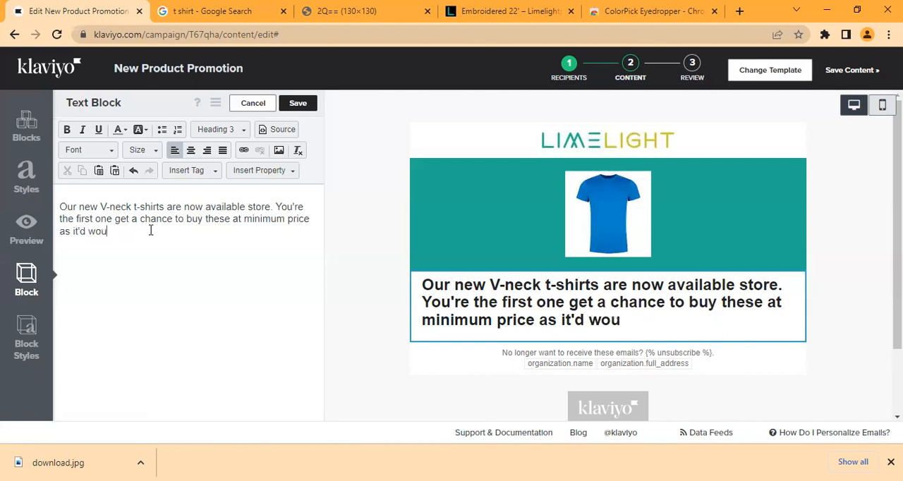
pyautogui.press('BackSpace')
pyautogui.press('BackSpace')
pyautogui.press('BackSpace')
pyautogui.press('BackSpace')
pyautogui.press('BackSpace')
pyautogui.write('have ')
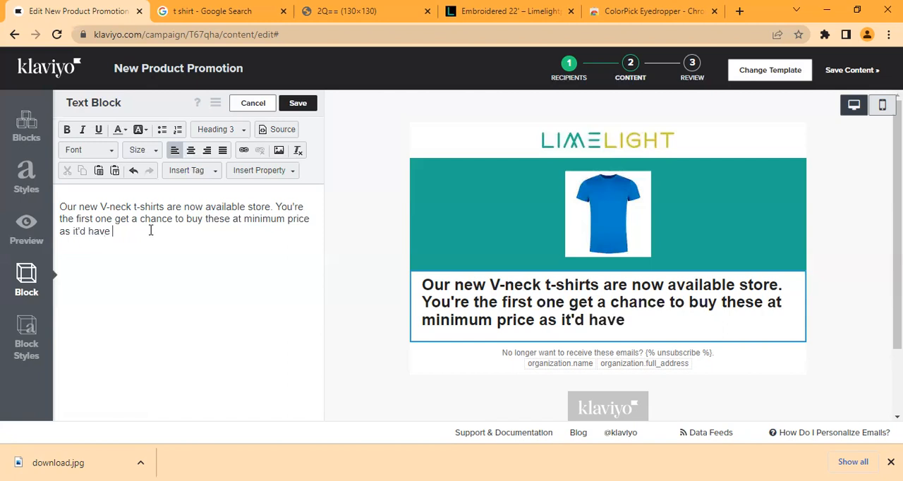
pyautogui.write('an increas')
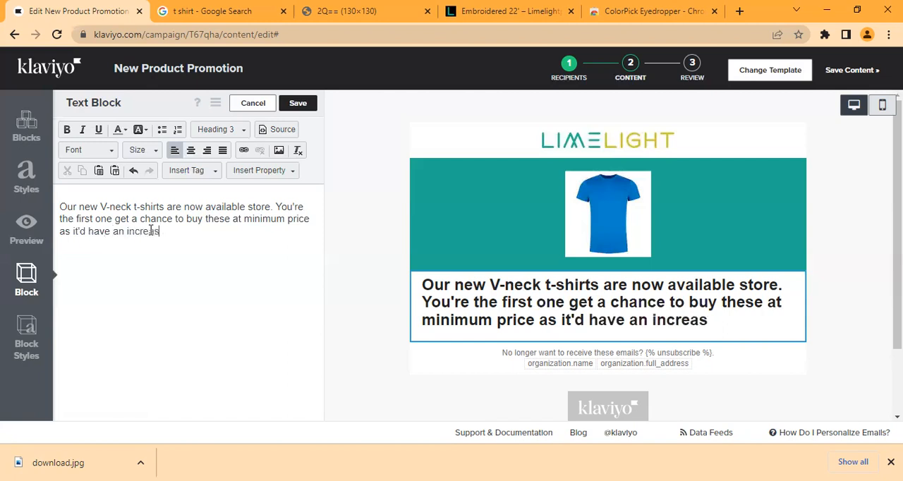
pyautogui.write('e in price ')
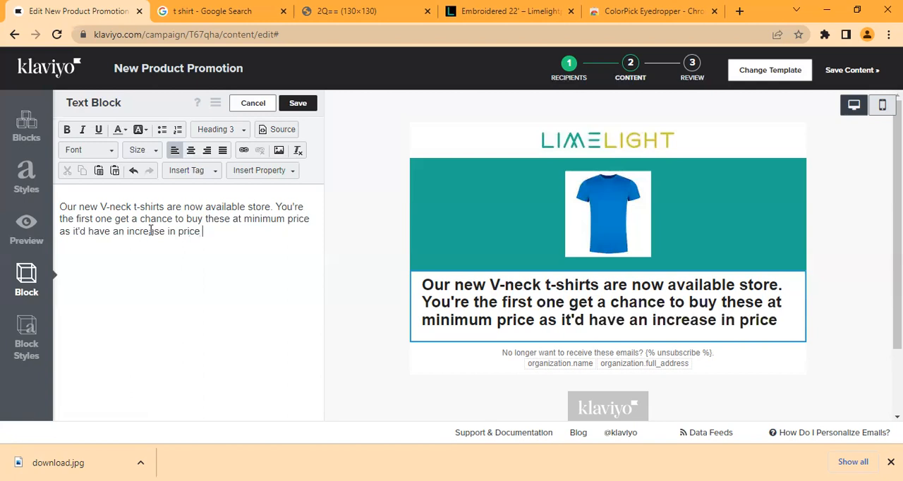
pyautogui.write('(in few days')
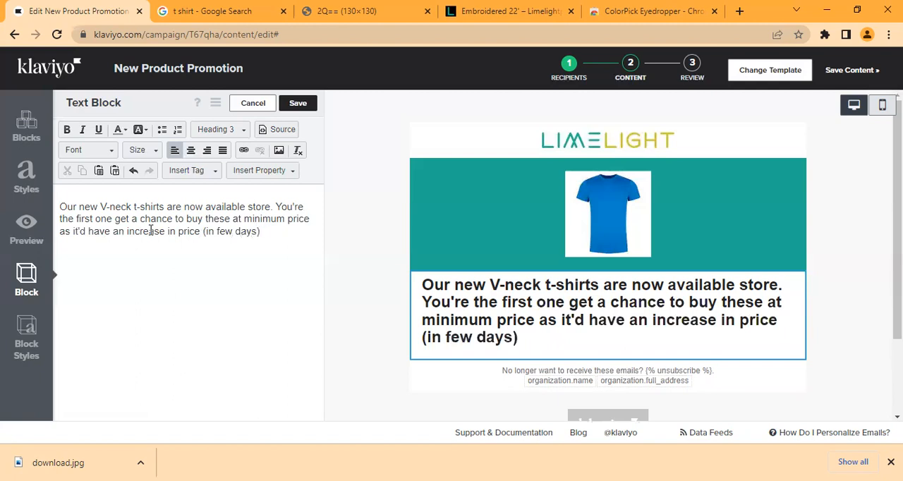
# Step: Move the second sentence into its own paragraph and change the format of all the block's text from heading to Normal
pyautogui.click(274, 207)
pyautogui.press('Return')
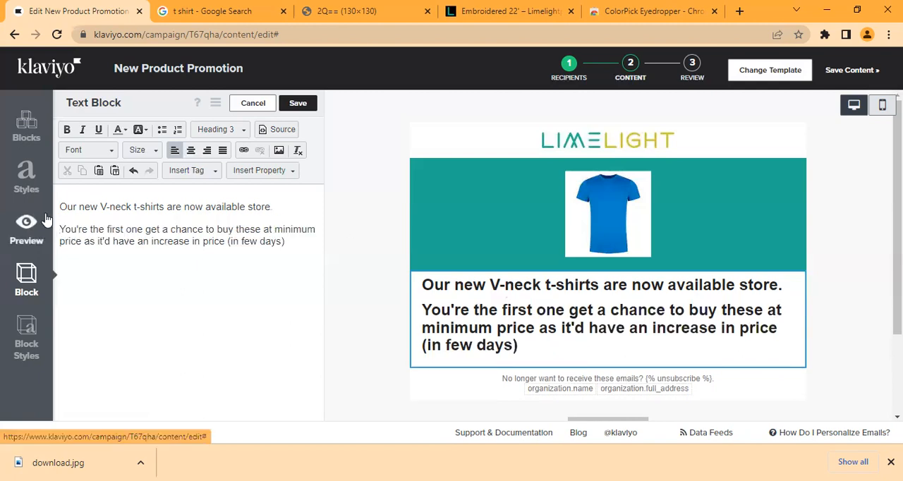
pyautogui.moveTo(61, 205); pyautogui.dragTo(346, 277)
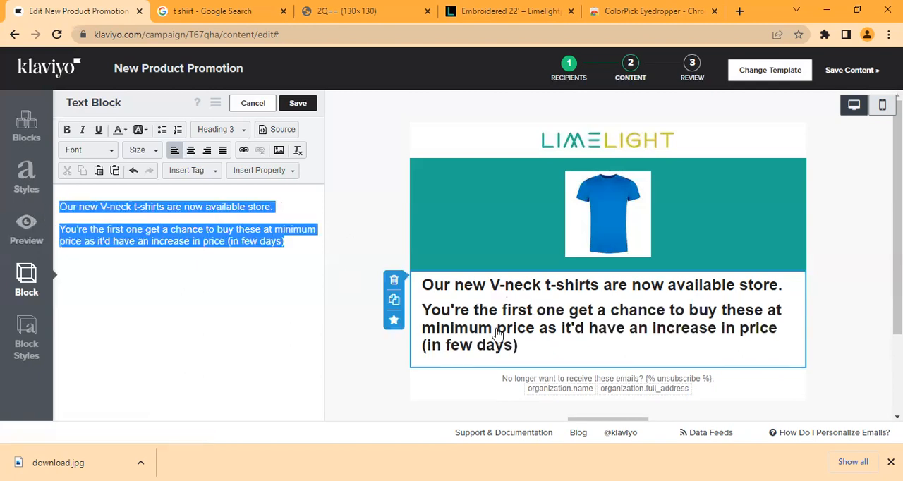
pyautogui.click(228, 130)
pyautogui.moveTo(284, 187); pyautogui.dragTo(287, 250)
pyautogui.click(238, 244)
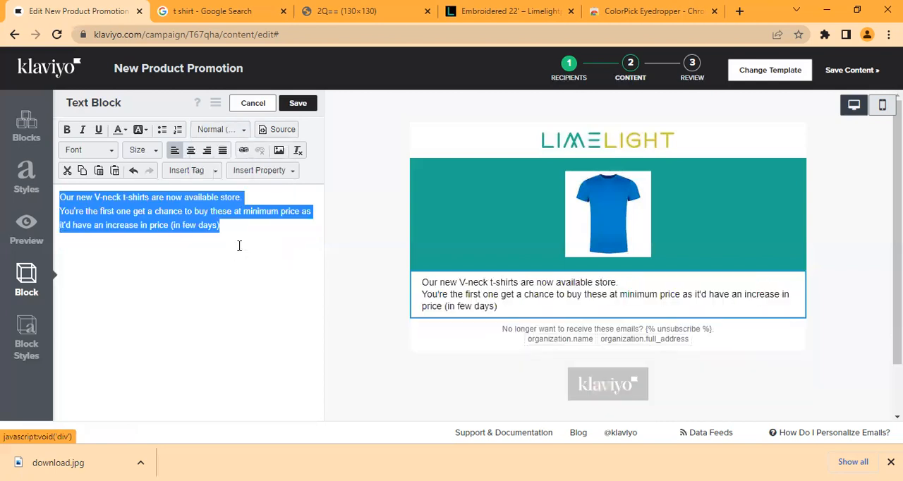
# Step: Make the first line, "Our new V-neck t-shirts are now available store.", bold, size 18 and centered
pyautogui.moveTo(60, 199); pyautogui.dragTo(246, 203)
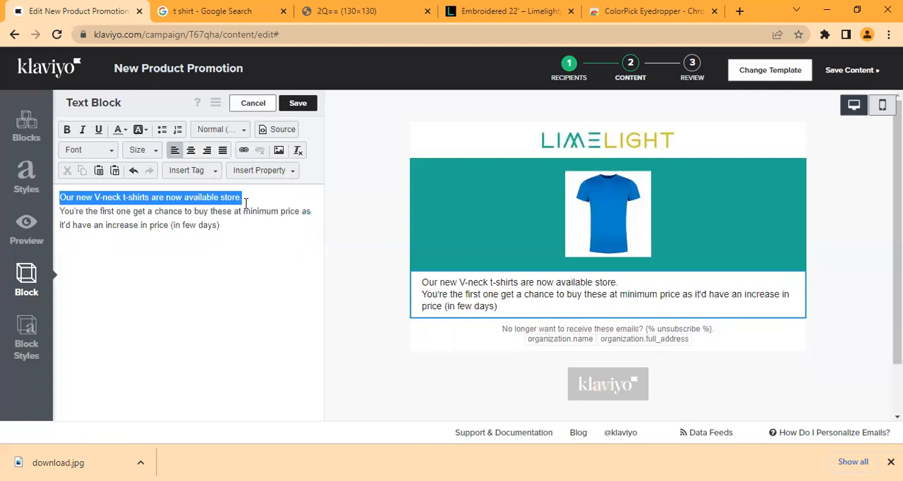
pyautogui.click(148, 151)
pyautogui.click(197, 266)
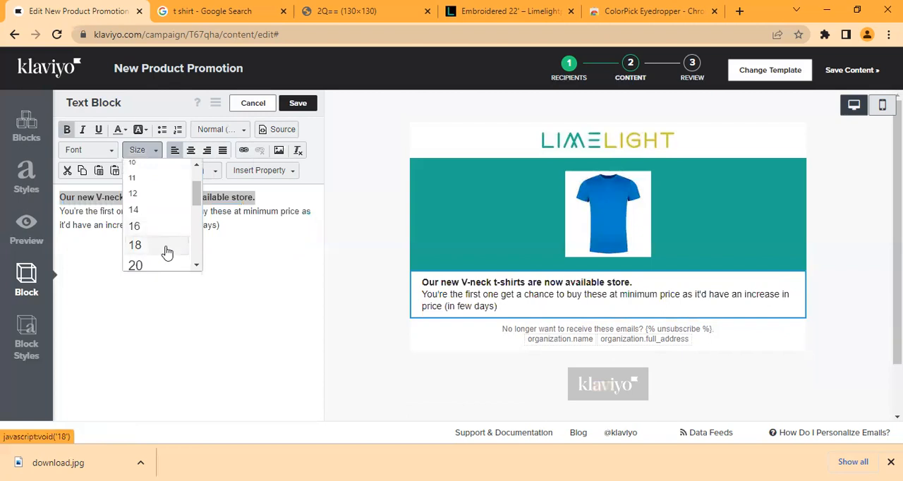
pyautogui.click(166, 247)
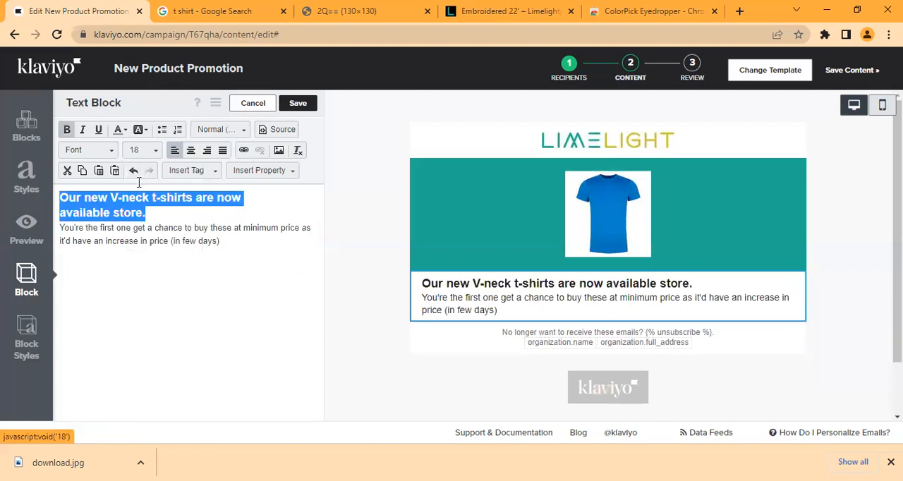
pyautogui.click(191, 151)
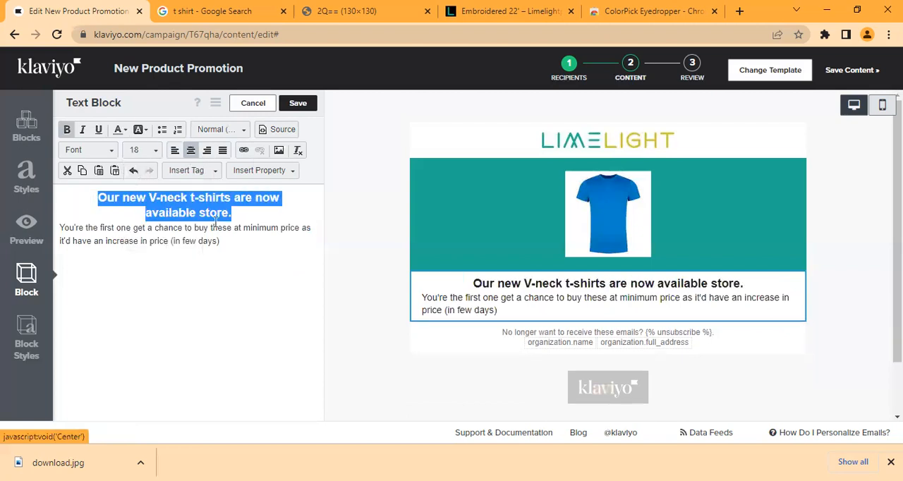
# Step: Set the second paragraph, starting "You're the first one", to size 18 and center it
pyautogui.click(240, 291)
pyautogui.moveTo(61, 228); pyautogui.dragTo(252, 249)
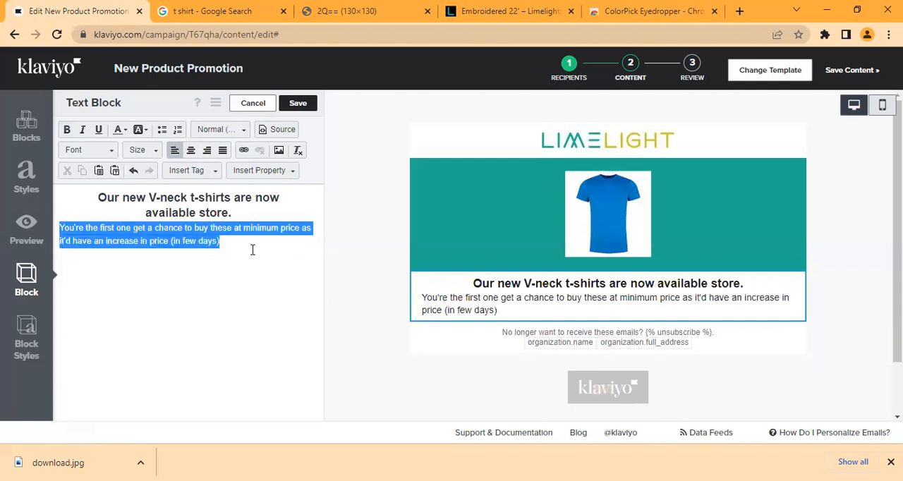
pyautogui.click(141, 151)
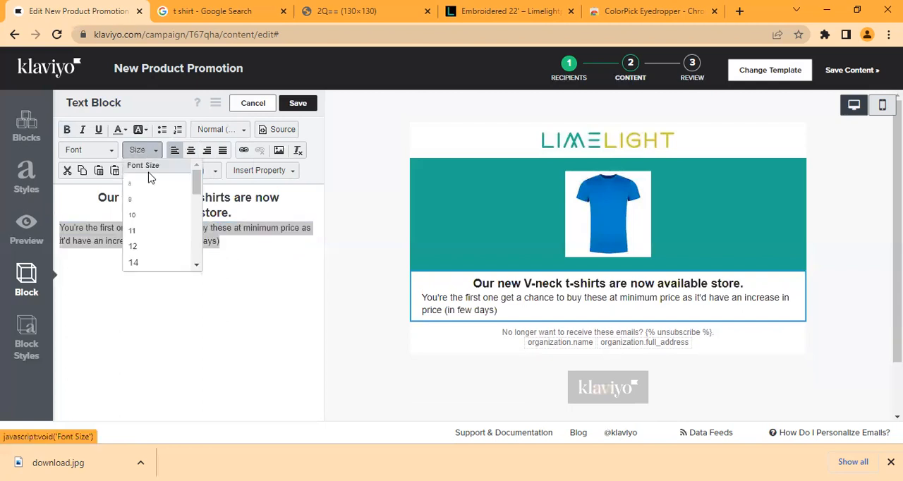
pyautogui.click(202, 270)
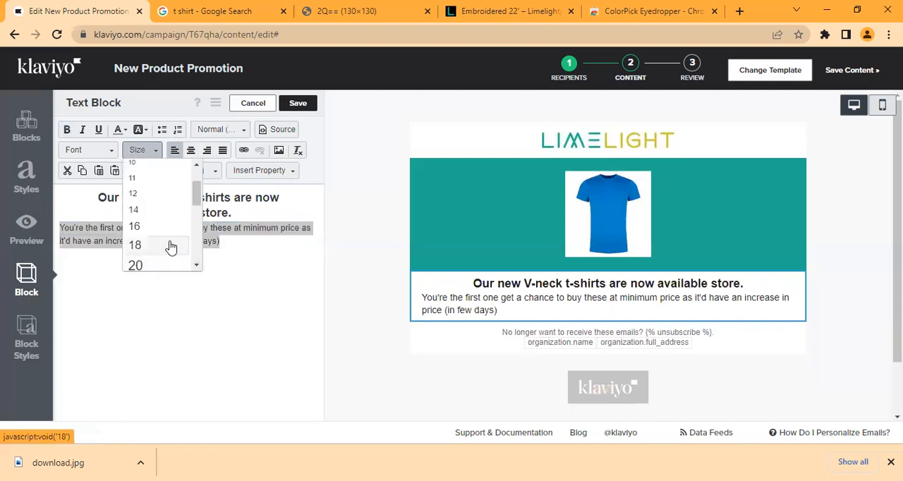
pyautogui.click(172, 248)
pyautogui.click(190, 151)
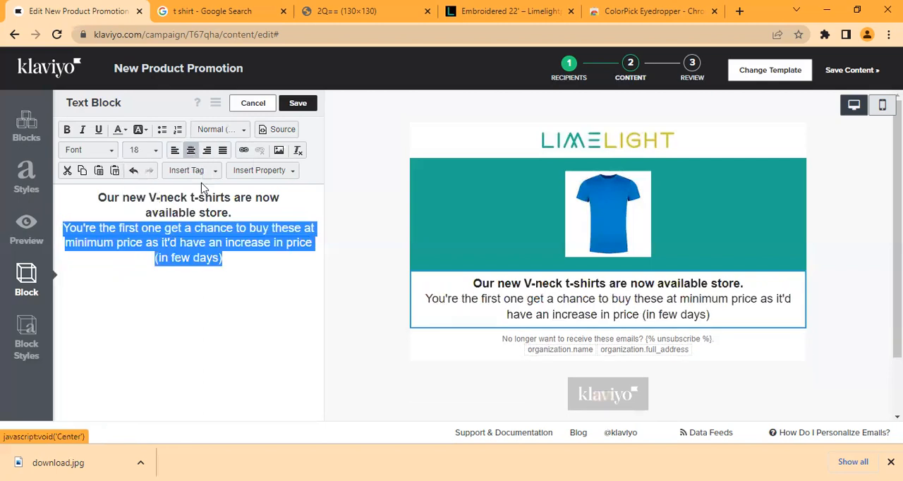
# Step: Insert an empty line between the two paragraphs and set the font of all the block's text to Arial
pyautogui.click(240, 214)
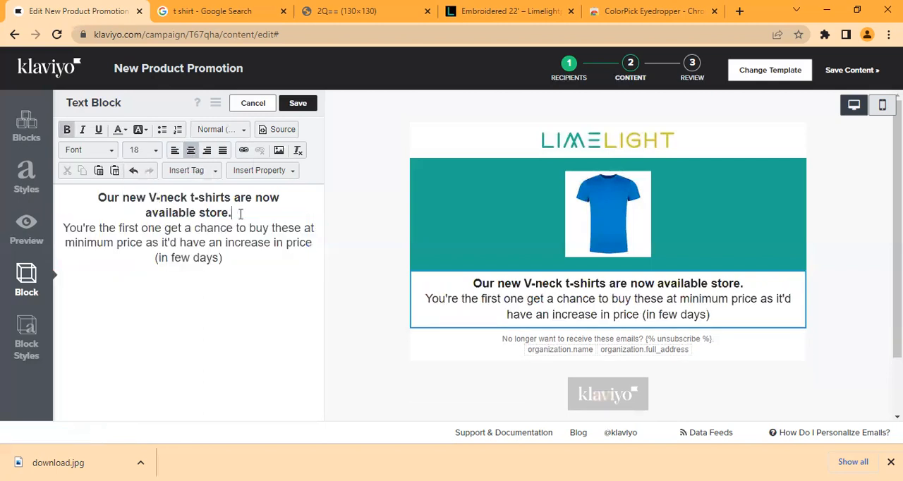
pyautogui.press('Return')
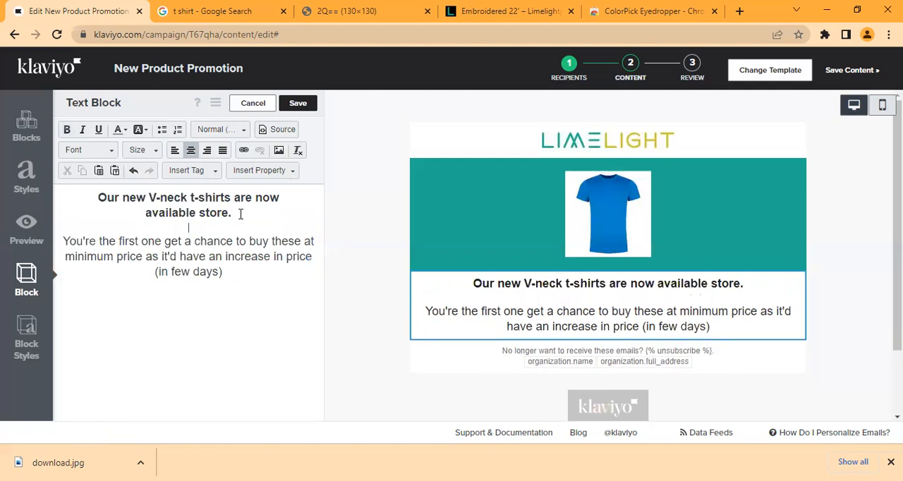
pyautogui.click(94, 197)
pyautogui.hotkey('ctrl', 'a')
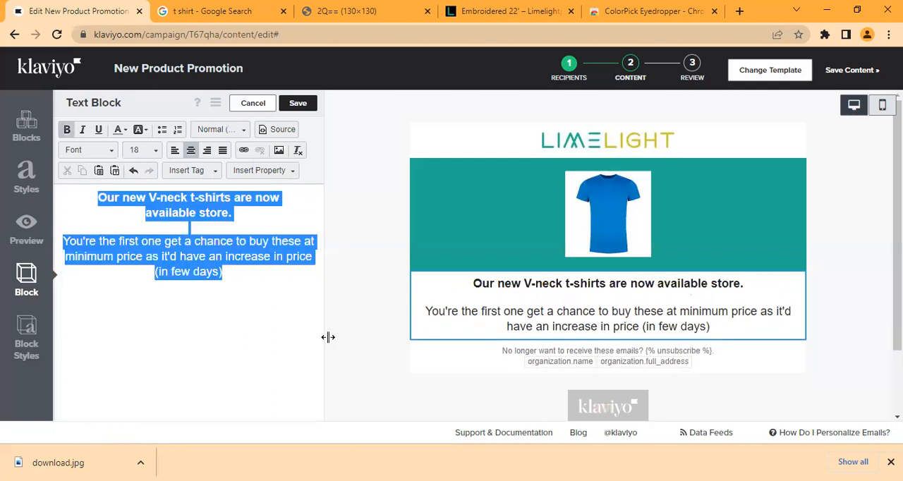
pyautogui.click(98, 149)
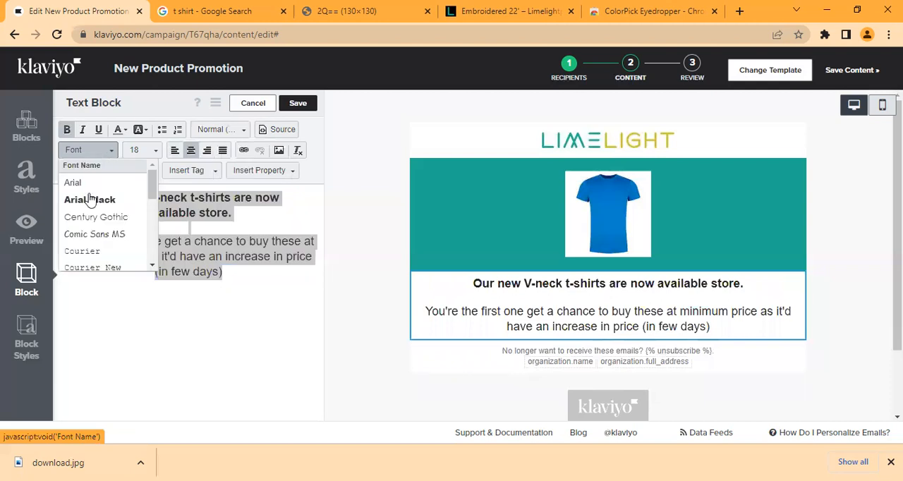
pyautogui.click(77, 183)
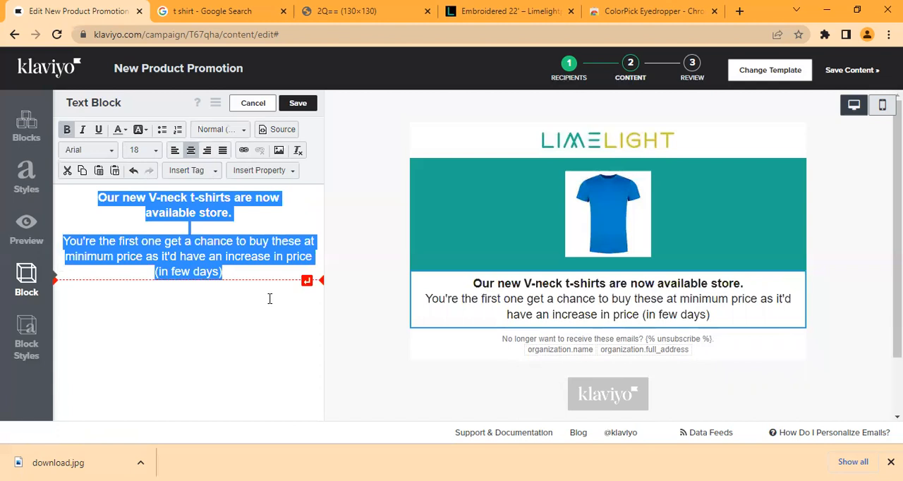
# Step: Set the text block's top and bottom padding to 20 px in its block styles
pyautogui.click(26, 341)
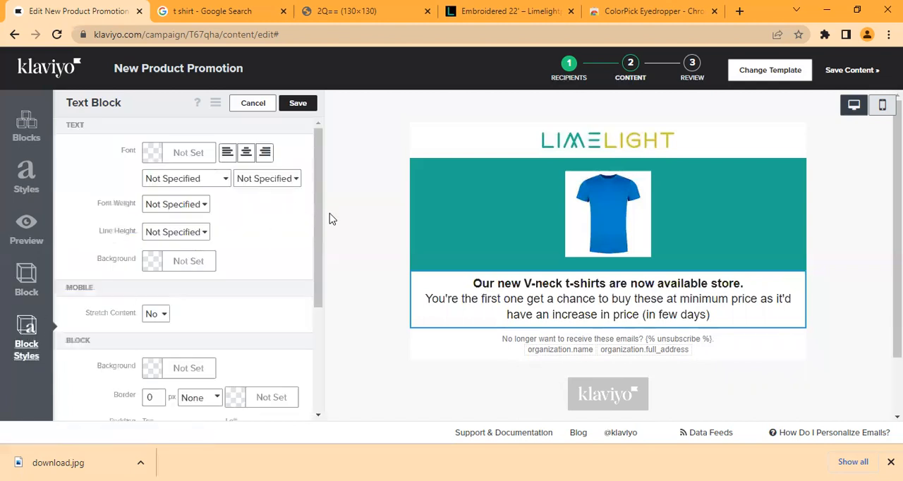
pyautogui.moveTo(317, 219); pyautogui.dragTo(335, 335)
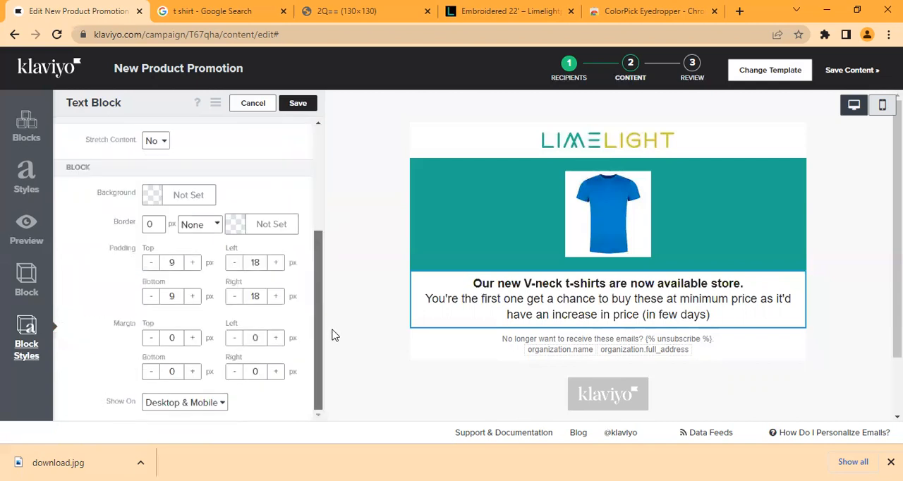
pyautogui.click(193, 263)
pyautogui.click(193, 264)
pyautogui.click(192, 263)
pyautogui.click(193, 263)
pyautogui.click(151, 263)
pyautogui.click(151, 263)
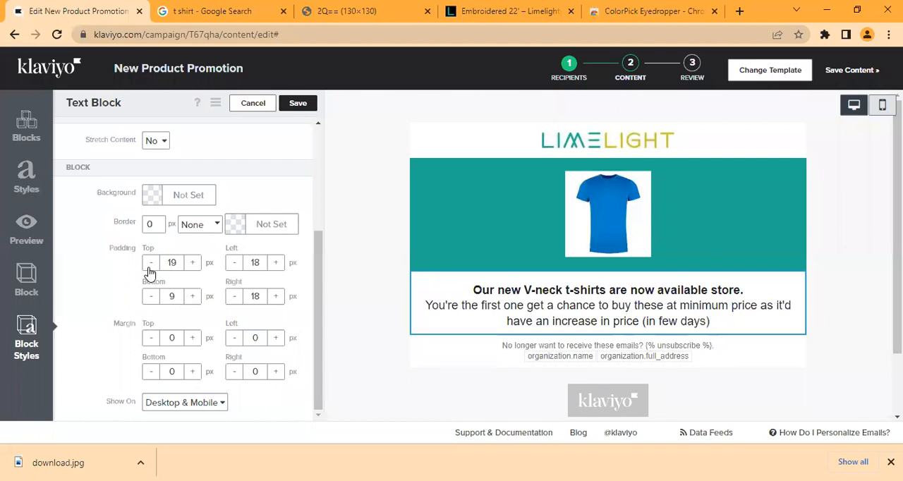
pyautogui.doubleClick(177, 264)
pyautogui.write('20')
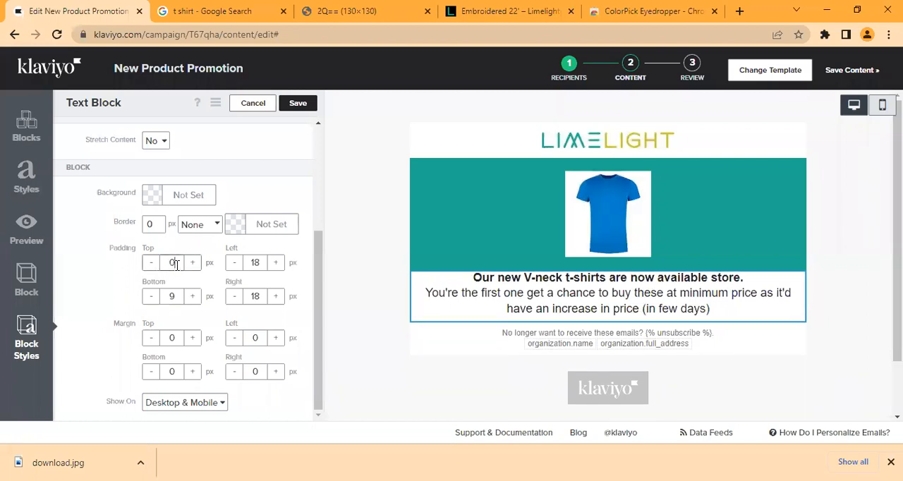
pyautogui.doubleClick(176, 296)
pyautogui.write('20')
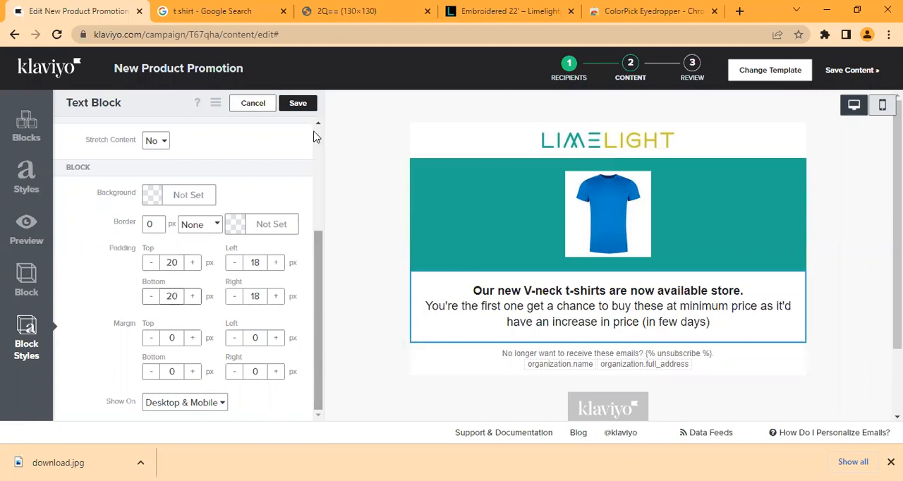
# Step: Set the text block's background color to the copied brand color #1EAC95
pyautogui.scroll(3, 316, 136)
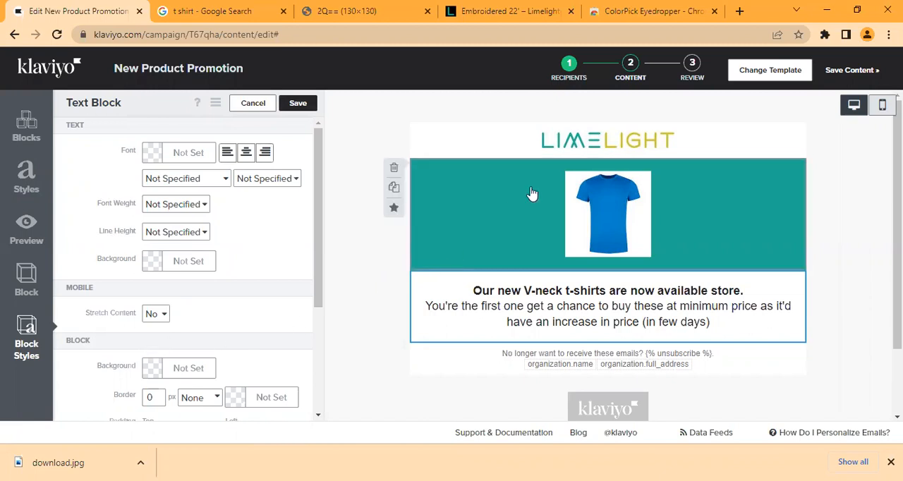
pyautogui.moveTo(314, 289); pyautogui.dragTo(317, 329)
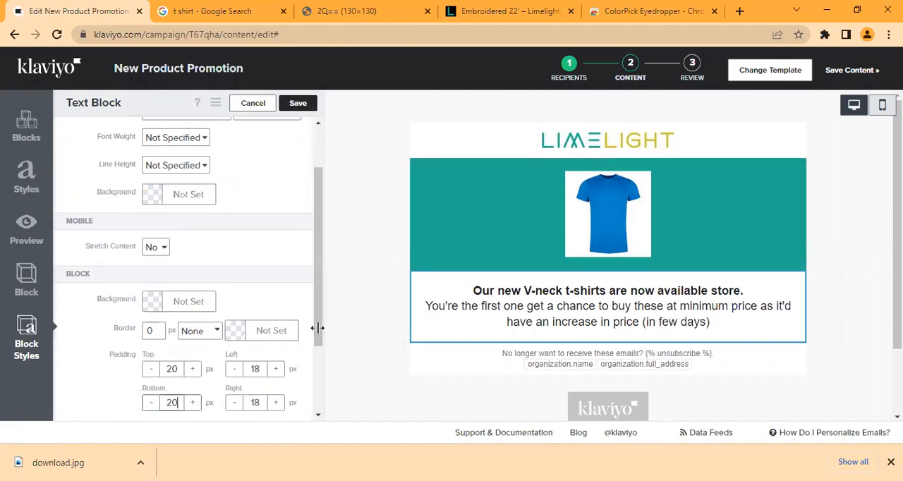
pyautogui.click(148, 302)
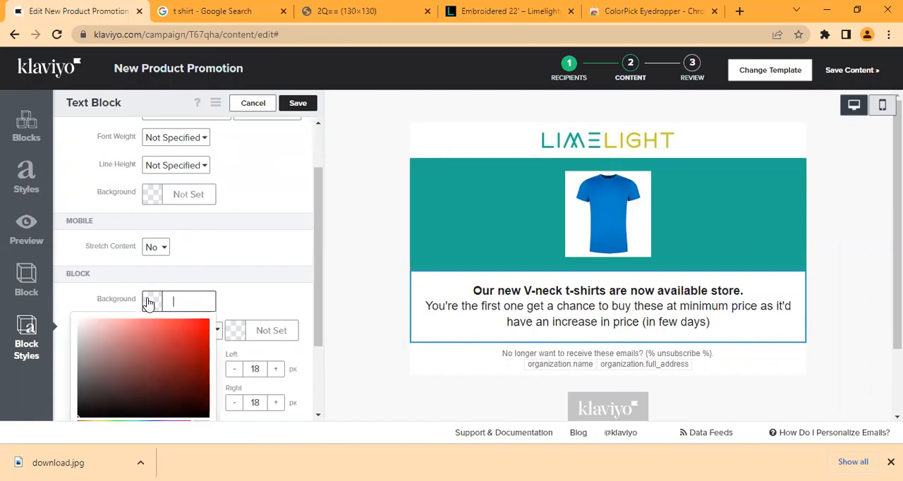
pyautogui.write('#1EAC95')
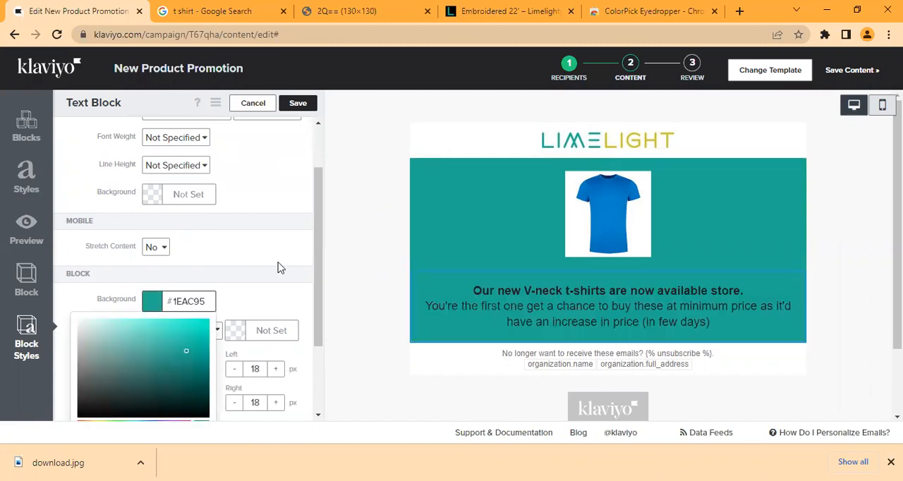
pyautogui.click(247, 307)
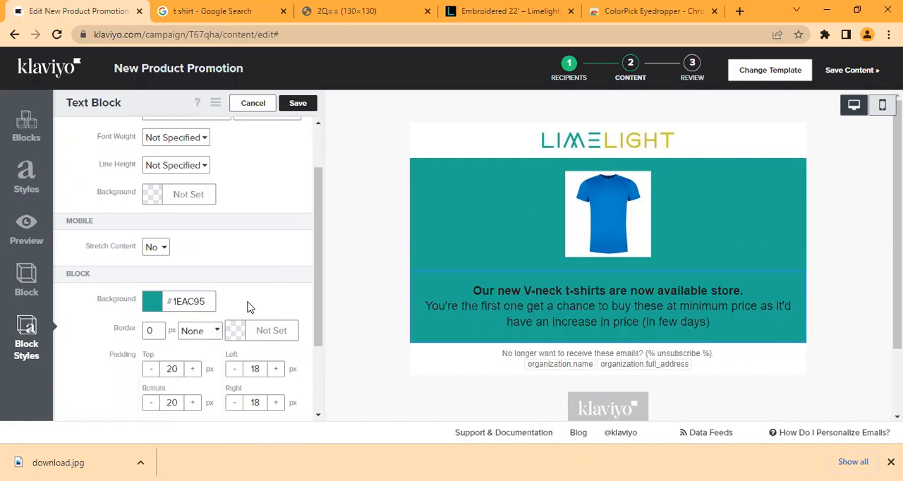
# Step: Set the text block's font color to white, #FFFFFF, and save the block
pyautogui.moveTo(316, 295); pyautogui.dragTo(324, 247)
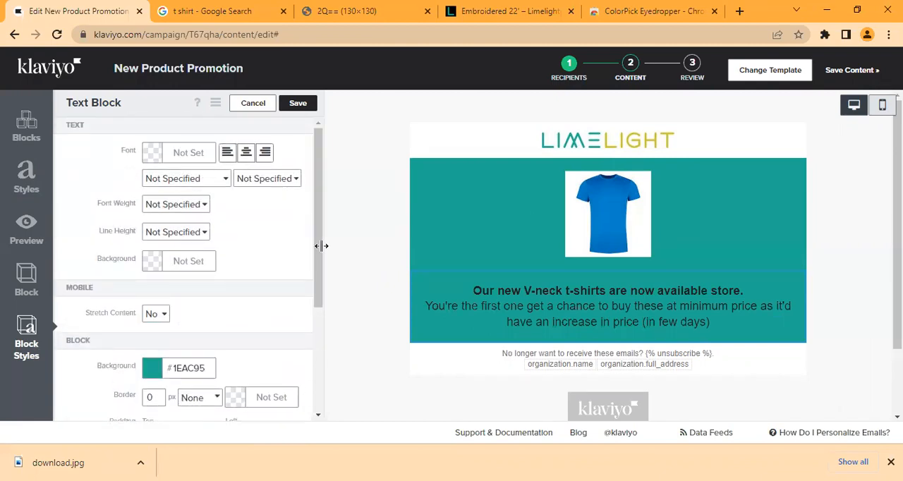
pyautogui.click(151, 154)
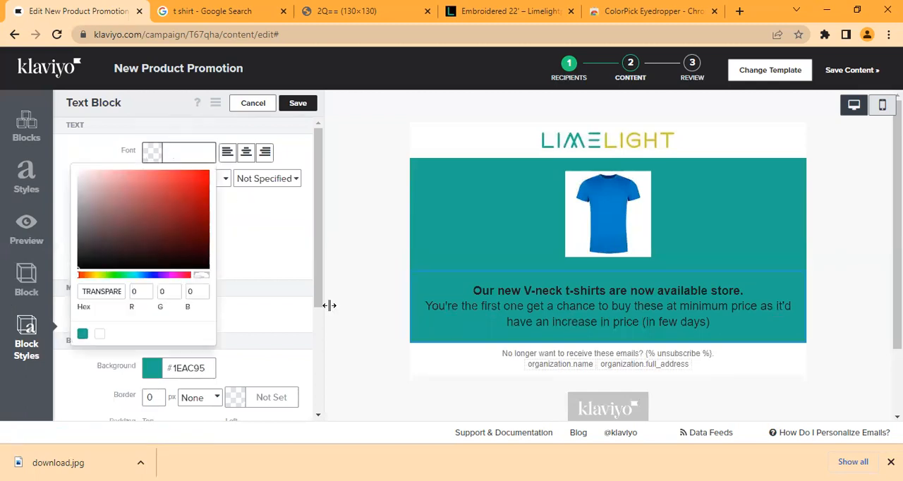
pyautogui.click(102, 336)
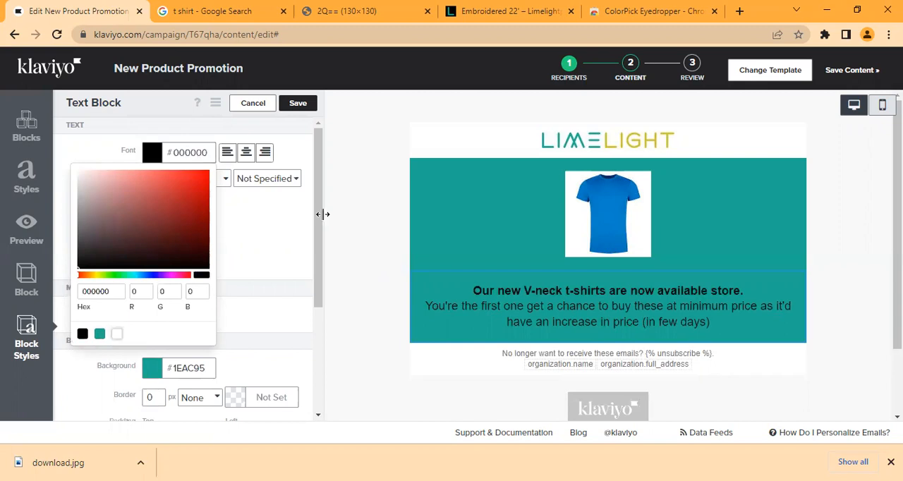
pyautogui.click(209, 152)
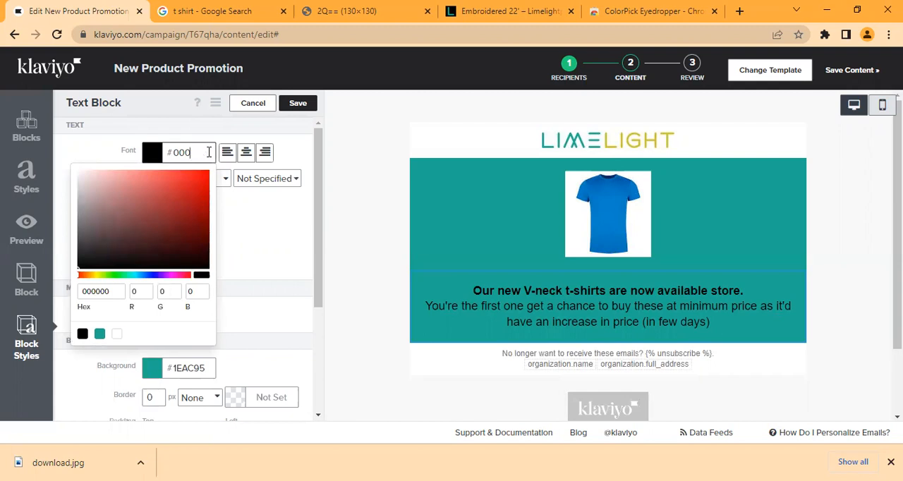
pyautogui.press('BackSpace')
pyautogui.press('BackSpace')
pyautogui.press('BackSpace')
pyautogui.write('FFFFFFF')
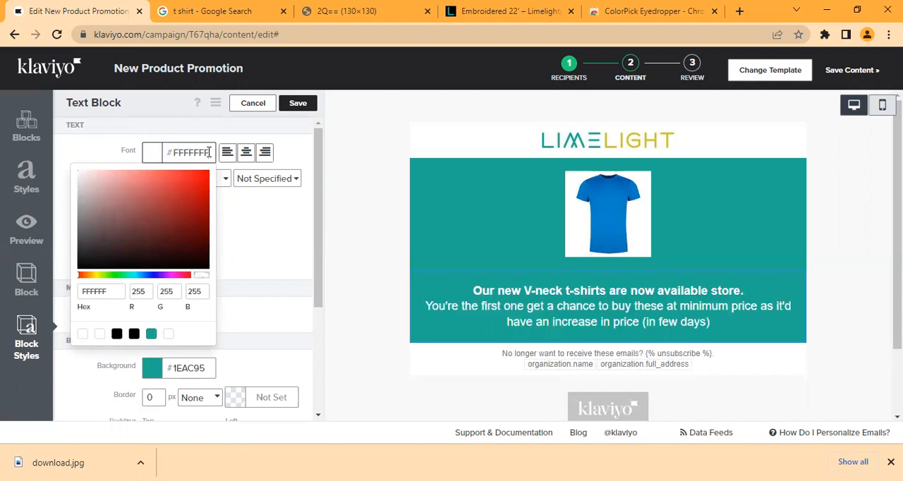
pyautogui.click(279, 212)
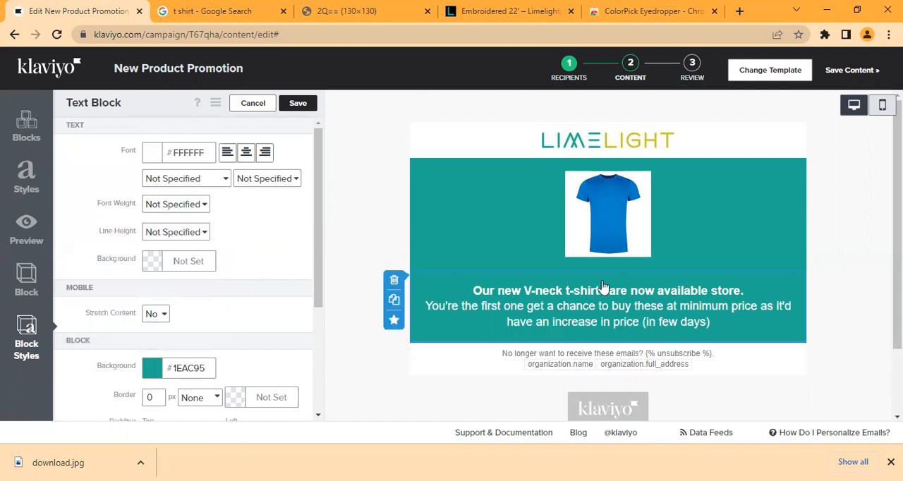
pyautogui.click(298, 103)
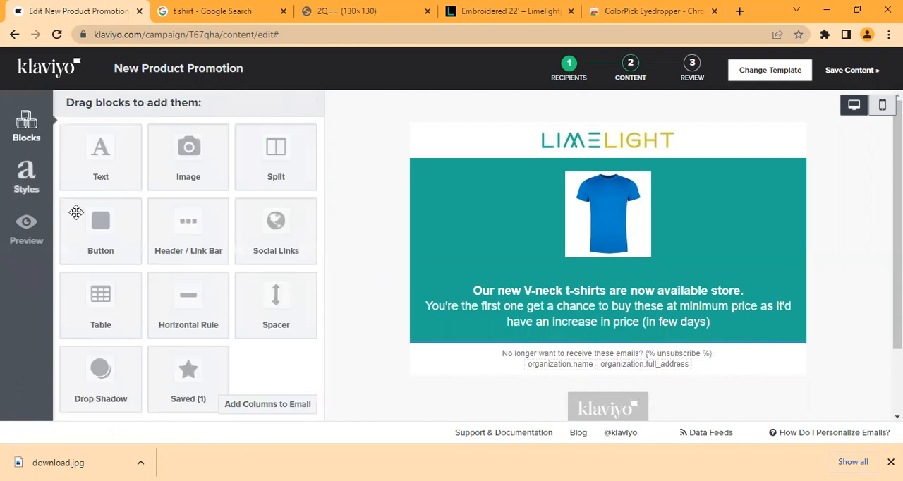
# Step: Add a button block below the promotional text and set its button text to "Get Yours Now"
pyautogui.moveTo(445, 358)
pyautogui.mouseDown()
pyautogui.moveTo(484, 371)
pyautogui.moveTo(470, 321)
pyautogui.moveTo(466, 340)
pyautogui.mouseUp()
pyautogui.moveTo(898, 259); pyautogui.dragTo(898, 343)
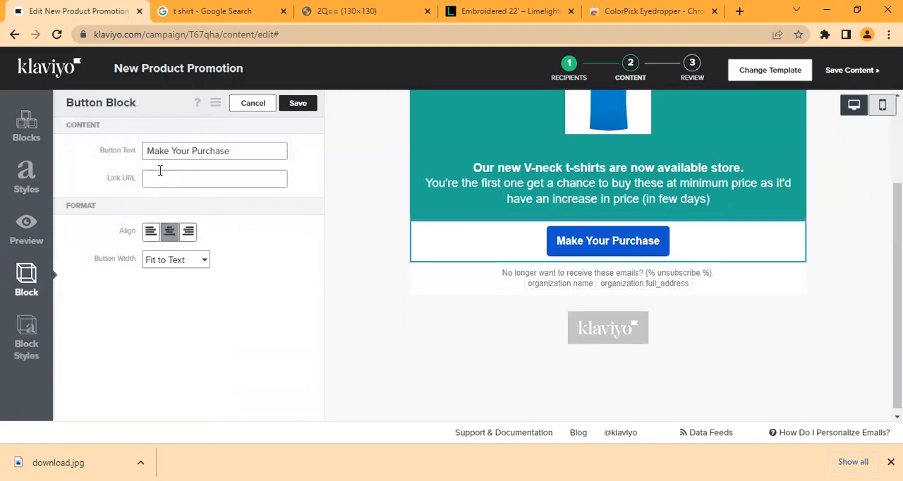
pyautogui.moveTo(149, 152); pyautogui.dragTo(296, 164)
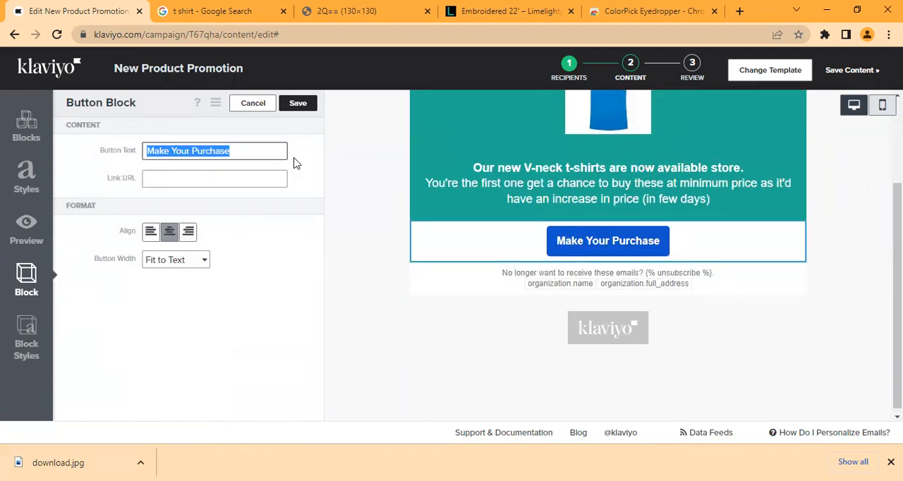
pyautogui.press('BackSpace')
pyautogui.write('Getv Y')
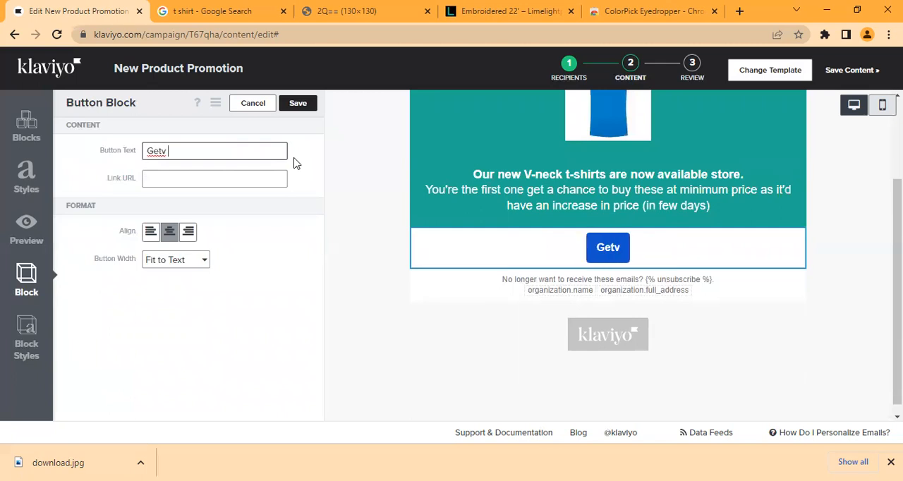
pyautogui.press('BackSpace')
pyautogui.press('BackSpace')
pyautogui.press('BackSpace')
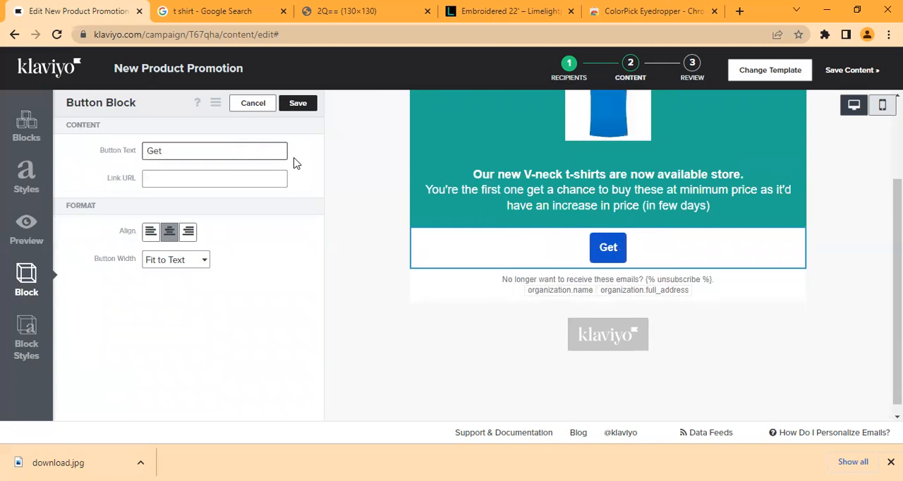
pyautogui.write('Yours ')
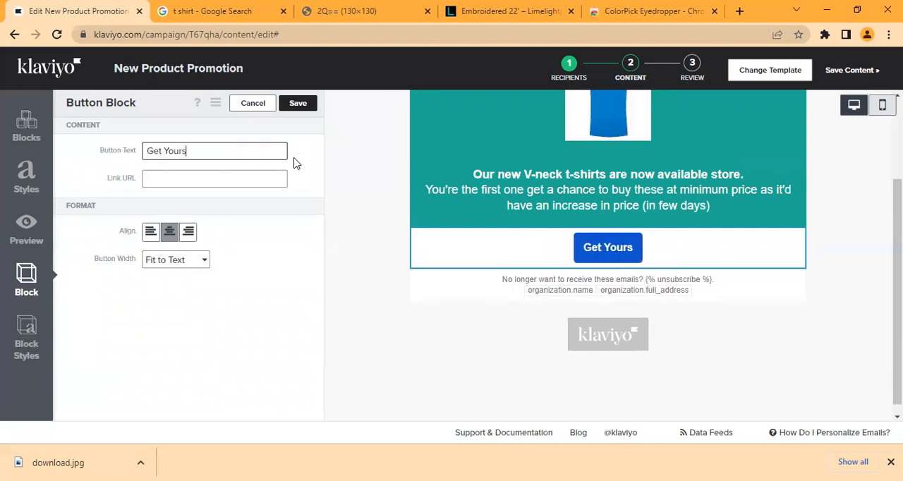
pyautogui.write('Now')
# Step: Copy the Limelight Embroidered 22' collection page's address and set it as the button block's link URL
pyautogui.click(255, 172)
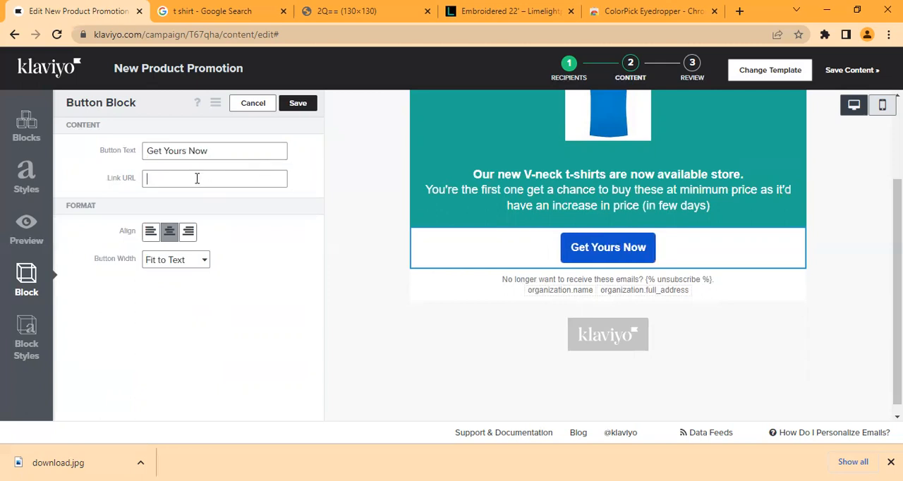
pyautogui.click(498, 11)
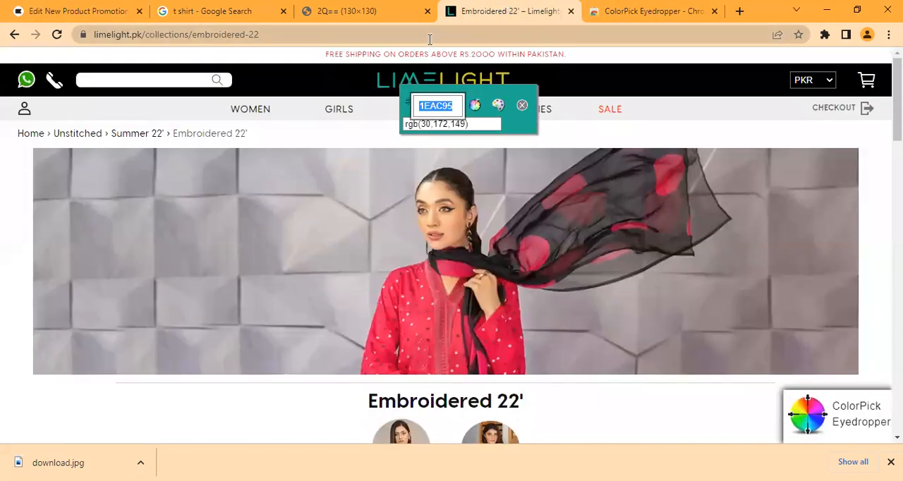
pyautogui.click(430, 39)
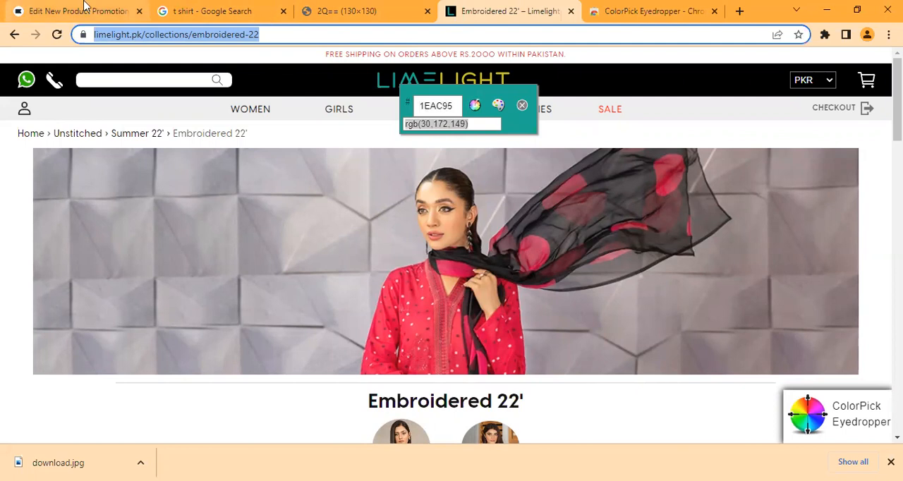
pyautogui.click(103, 12)
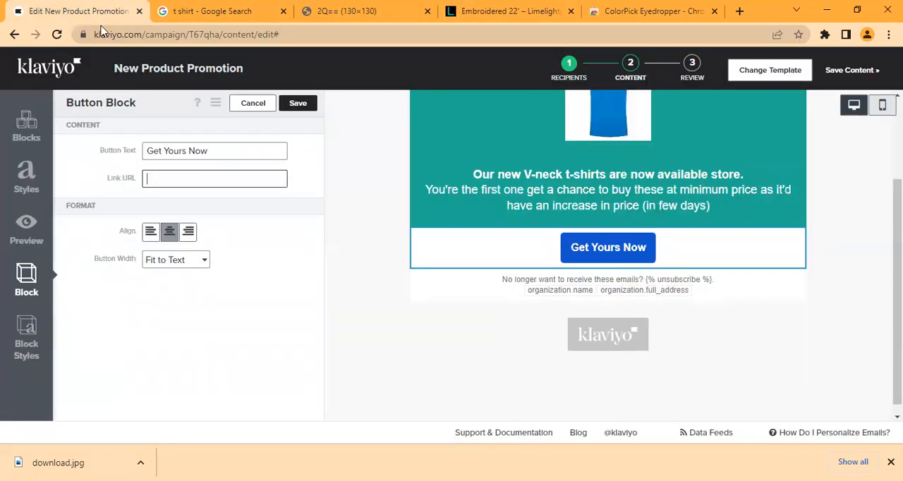
pyautogui.click(210, 177)
pyautogui.hotkey('ctrl', 'v')
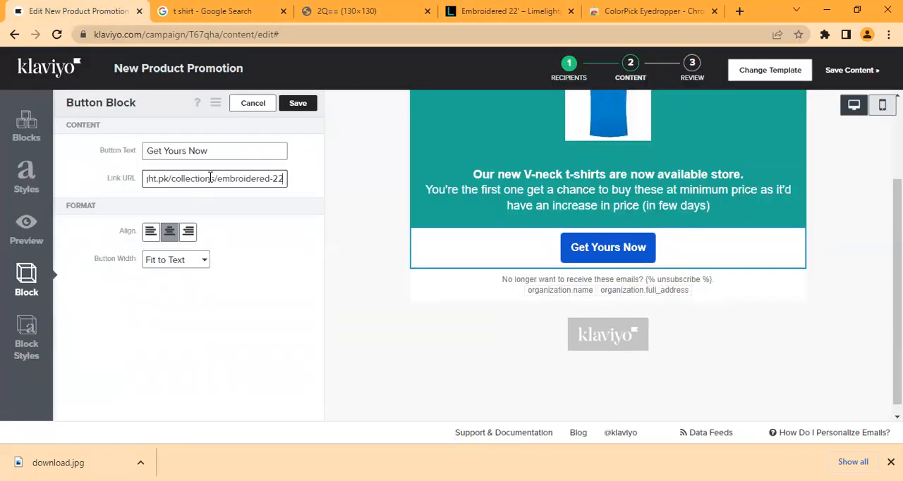
# Step: Set the button's background color in its block styles to #AFAA26, sampled from the yellow lettering of the Limelight store logo
pyautogui.click(26, 350)
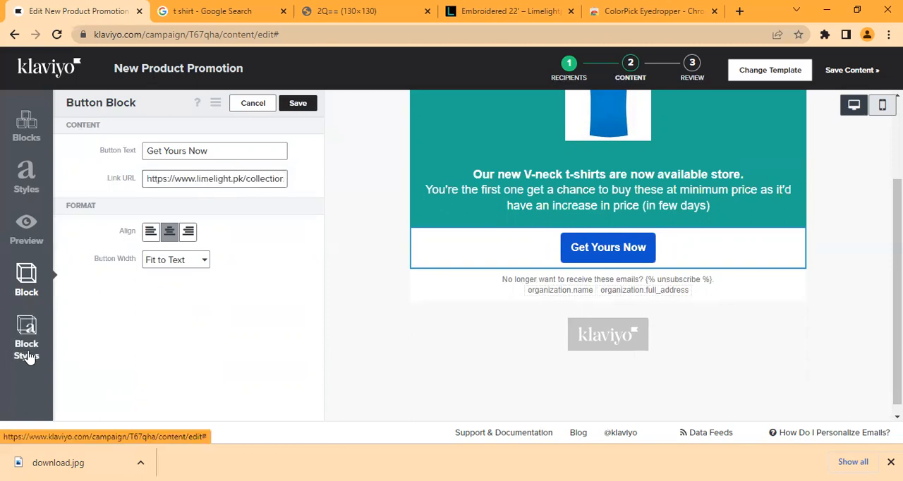
pyautogui.scroll(-1, 316, 240)
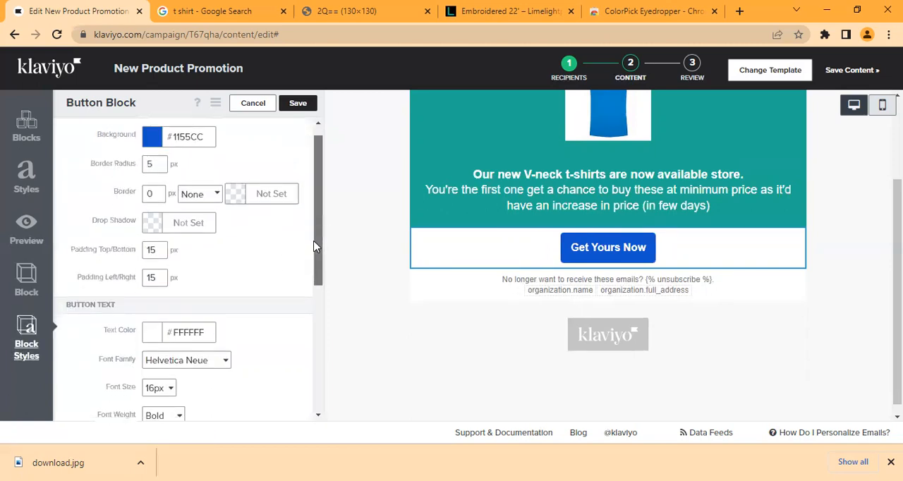
pyautogui.click(152, 137)
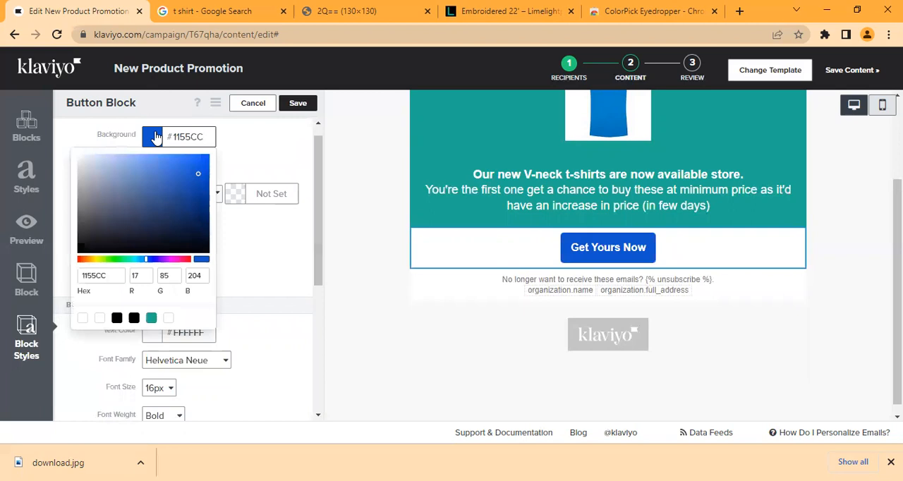
pyautogui.press('BackSpace')
pyautogui.press('BackSpace')
pyautogui.press('BackSpace')
pyautogui.press('BackSpace')
pyautogui.press('BackSpace')
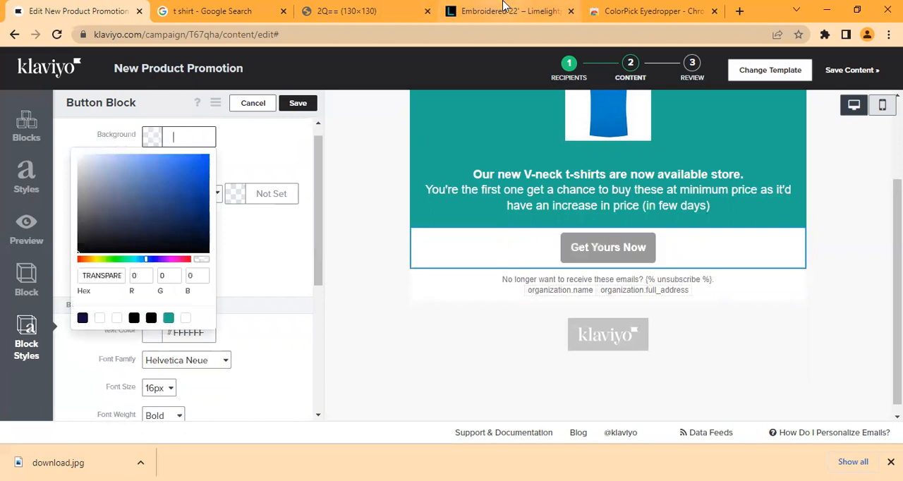
pyautogui.click(504, 3)
pyautogui.click(563, 82)
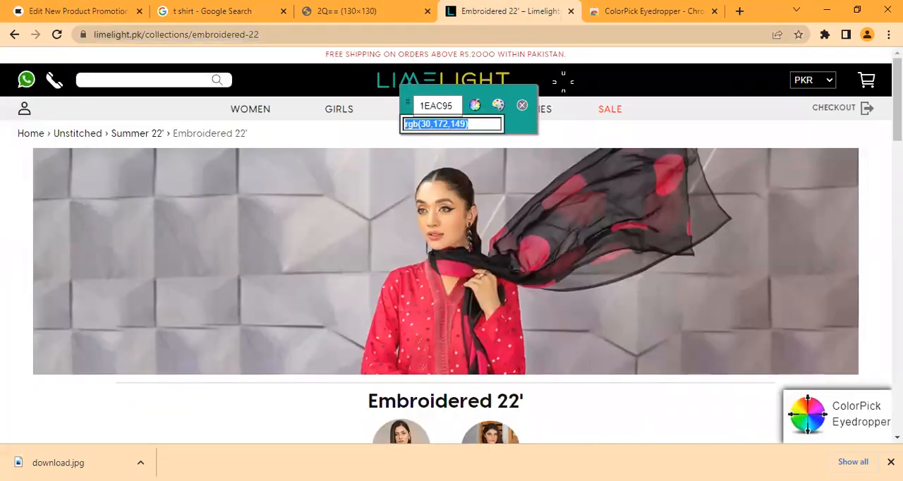
pyautogui.click(503, 79)
pyautogui.hotkey('ctrl', 'c')
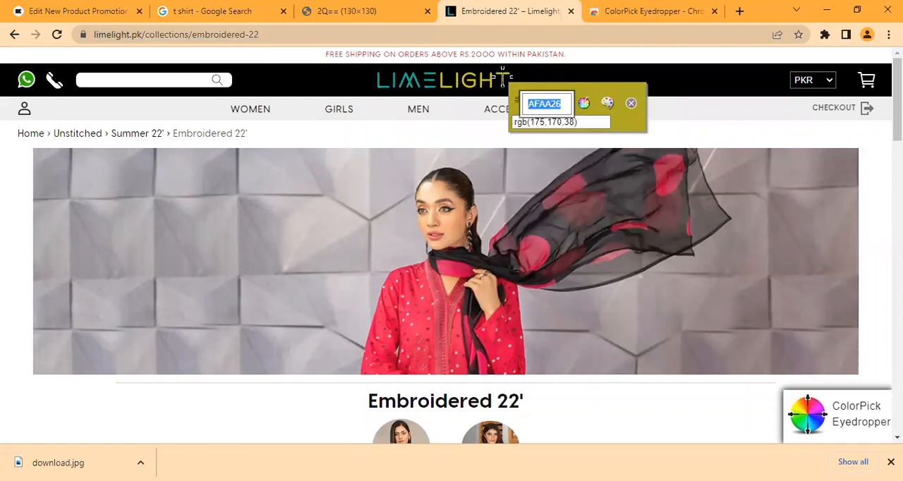
pyautogui.click(62, 9)
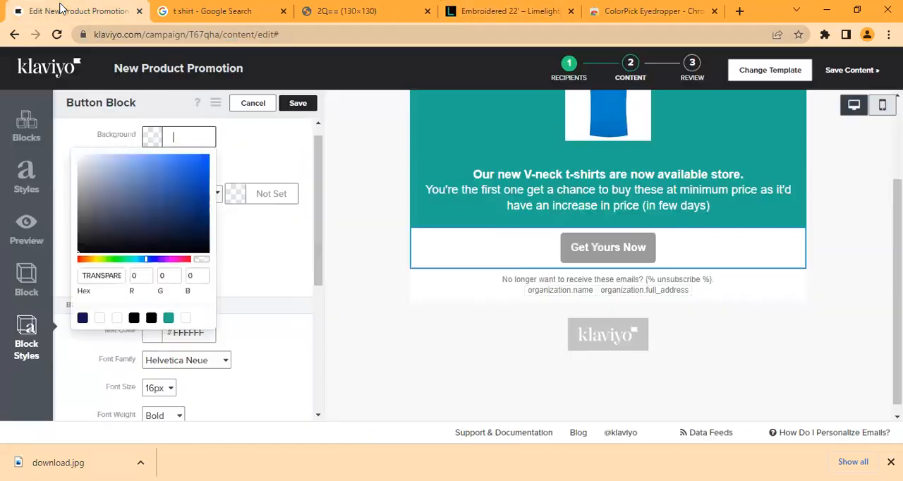
pyautogui.hotkey('ctrl', 'v')
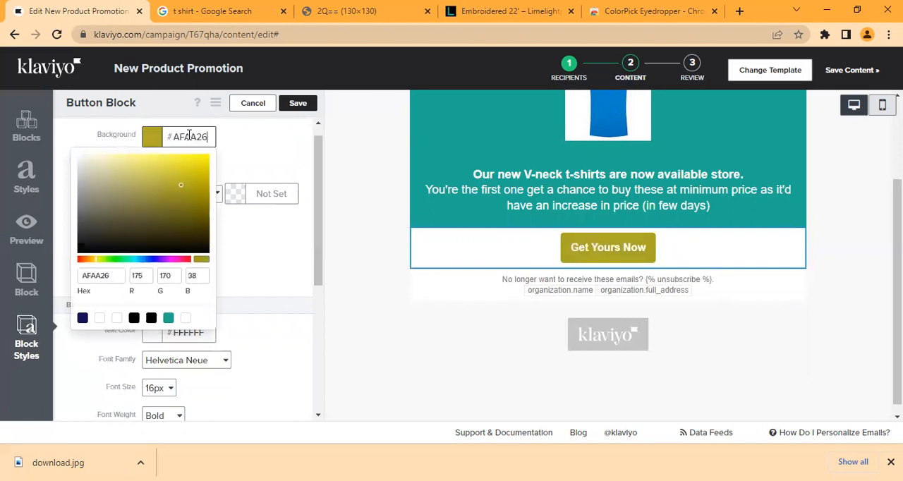
pyautogui.click(258, 155)
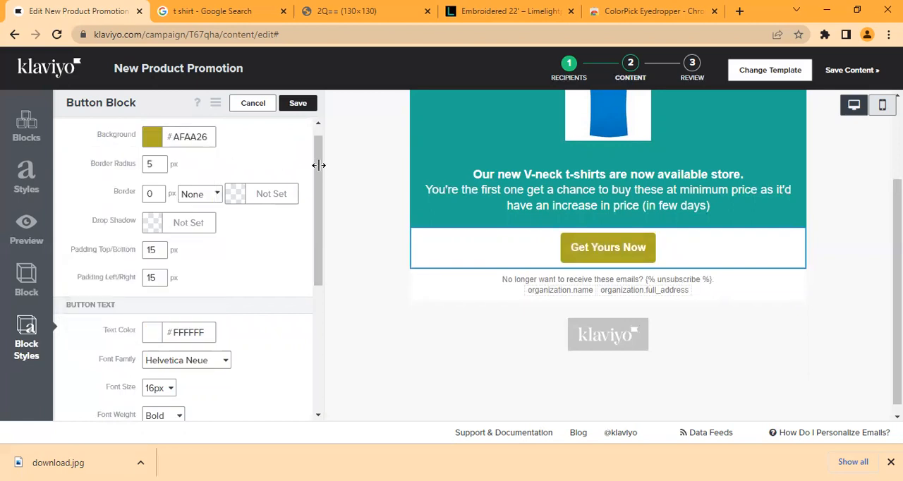
# Step: Set the button text's font size to 18px
pyautogui.moveTo(315, 172); pyautogui.dragTo(318, 246)
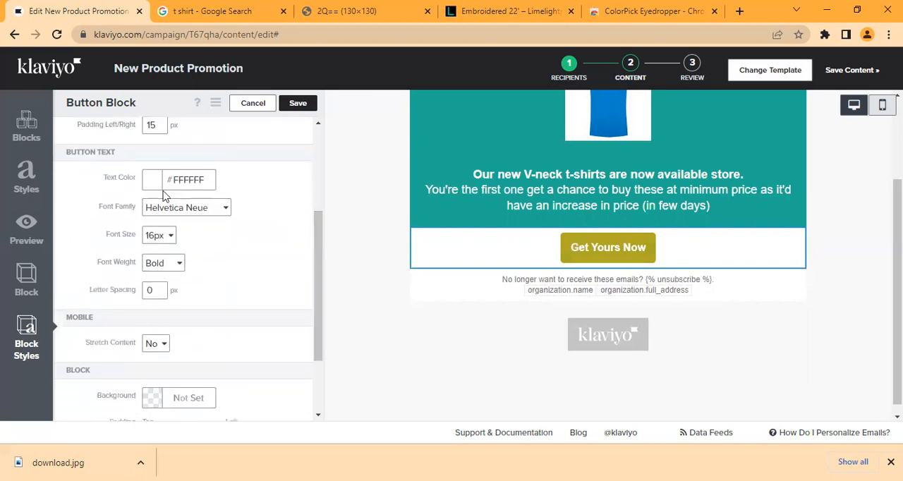
pyautogui.click(156, 240)
pyautogui.click(155, 337)
# Step: Set the button block's own background to #1EAC95, sampled from the email's teal area with ColorPick Eyedropper, and save the block
pyautogui.moveTo(315, 260); pyautogui.dragTo(314, 293)
pyautogui.click(153, 302)
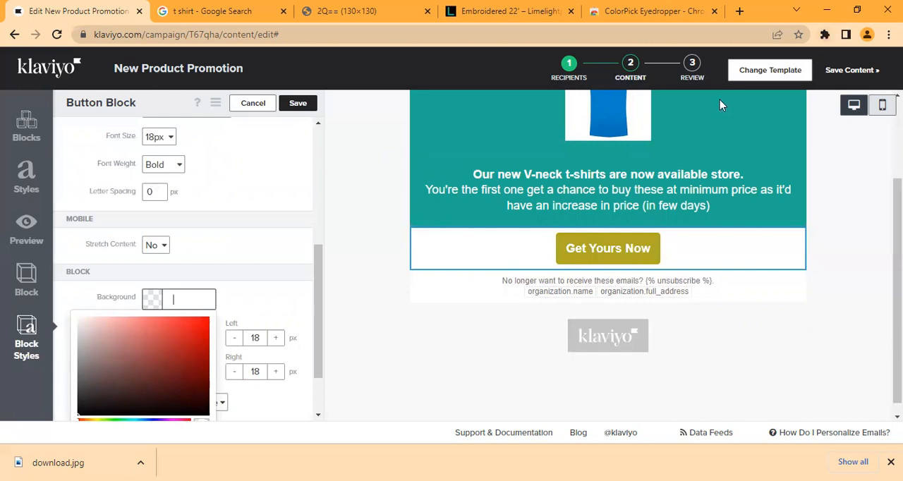
pyautogui.click(825, 35)
pyautogui.click(705, 131)
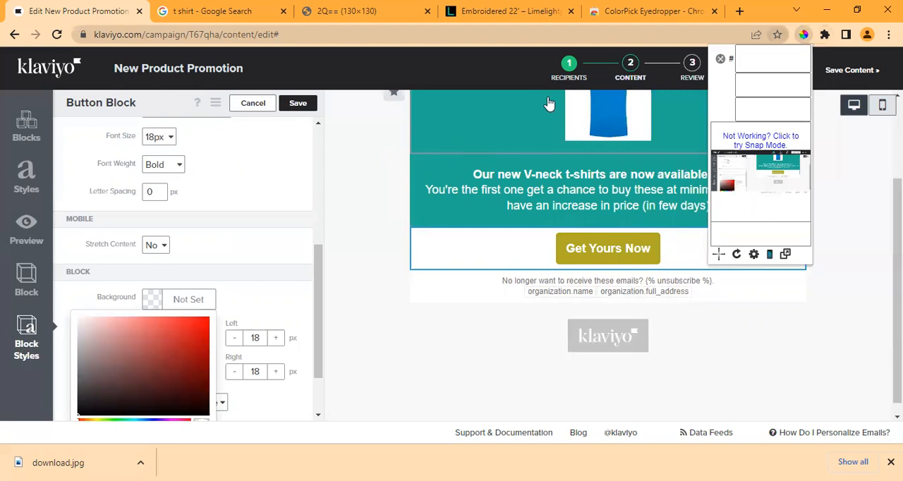
pyautogui.click(445, 121)
pyautogui.hotkey('ctrl', 'c')
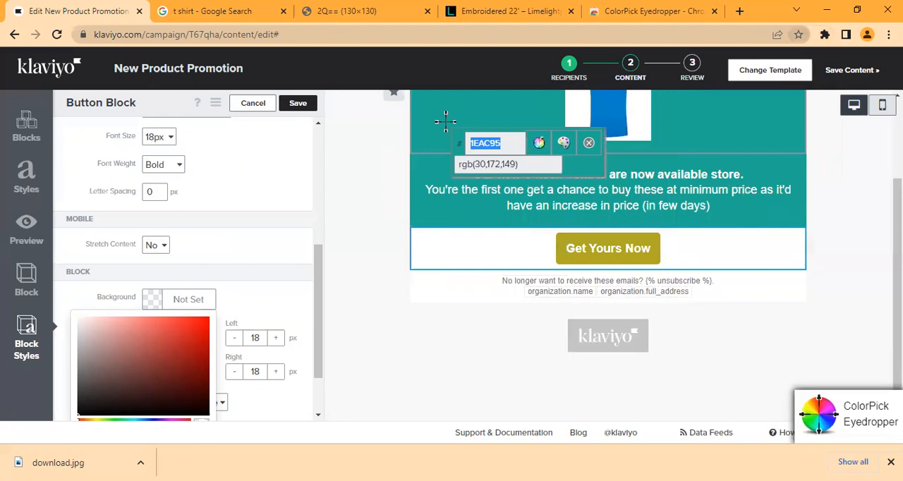
pyautogui.click(589, 145)
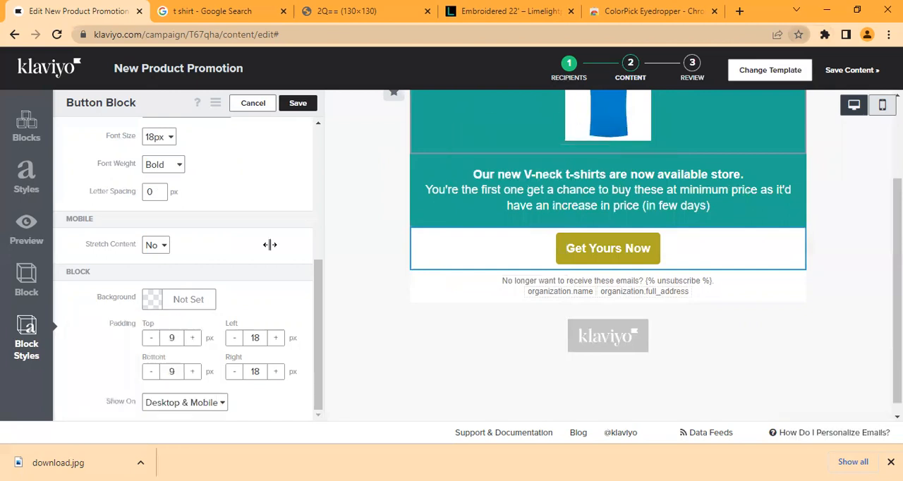
pyautogui.click(152, 300)
pyautogui.hotkey('ctrl', 'v')
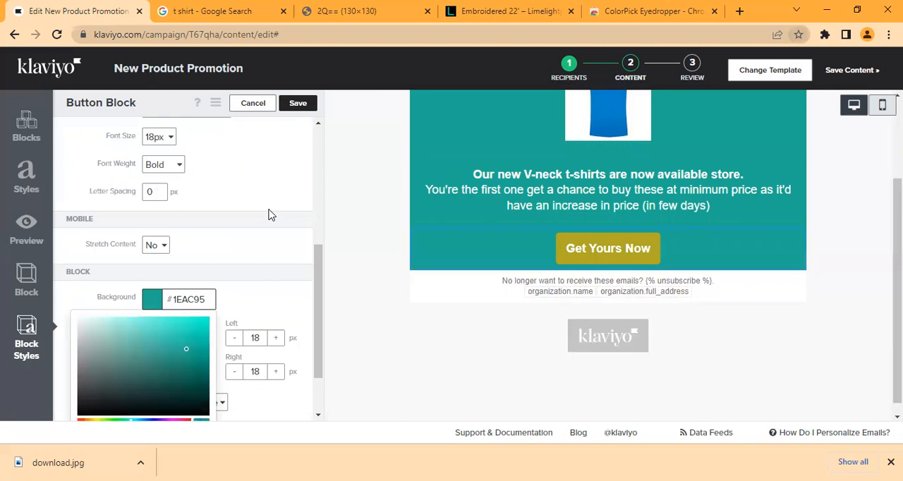
pyautogui.click(300, 106)
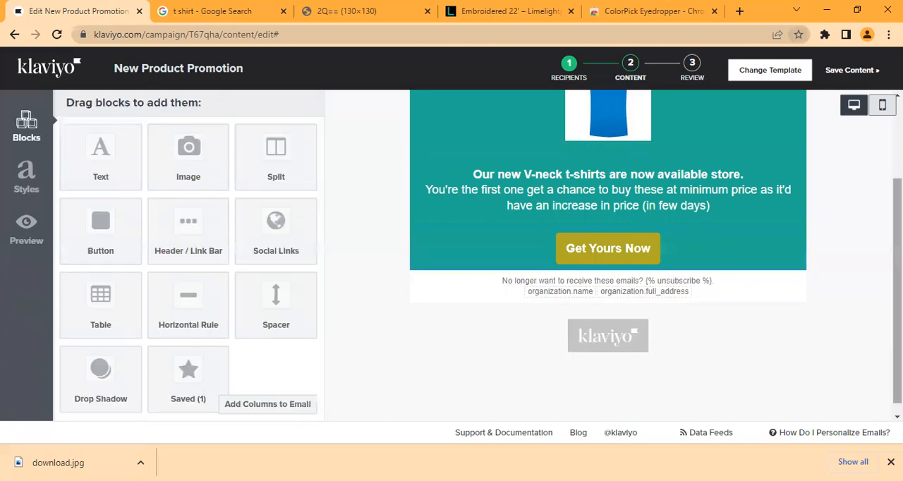
# Step: Add a spacer block below the button with background color #1EAC95 and save it
pyautogui.scroll(1, 424, 268)
pyautogui.scroll(-1, 424, 269)
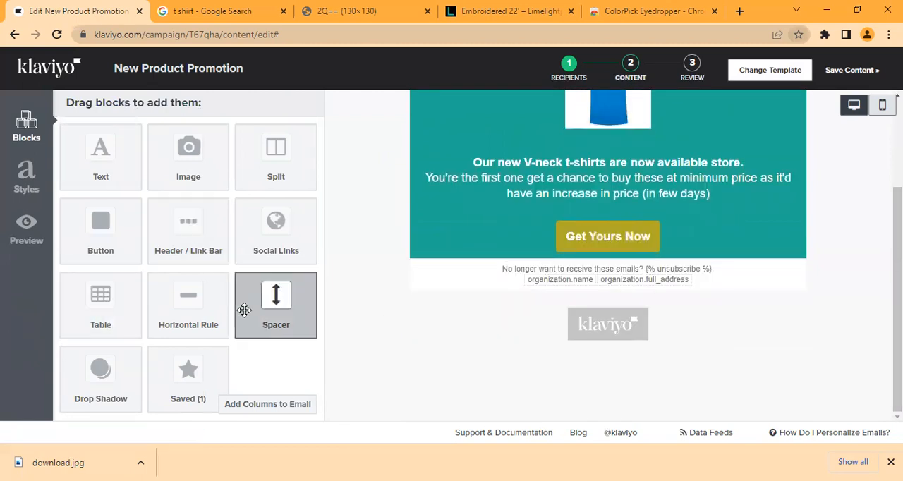
pyautogui.moveTo(249, 307); pyautogui.dragTo(548, 243)
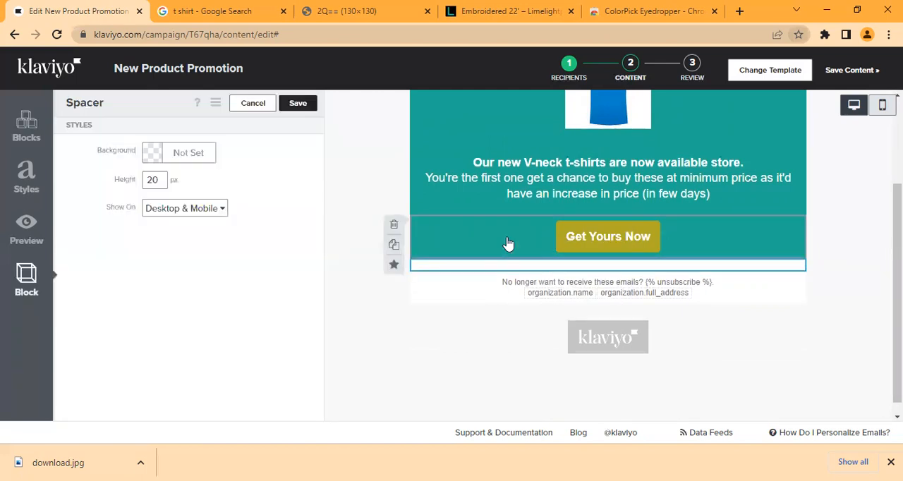
pyautogui.click(156, 157)
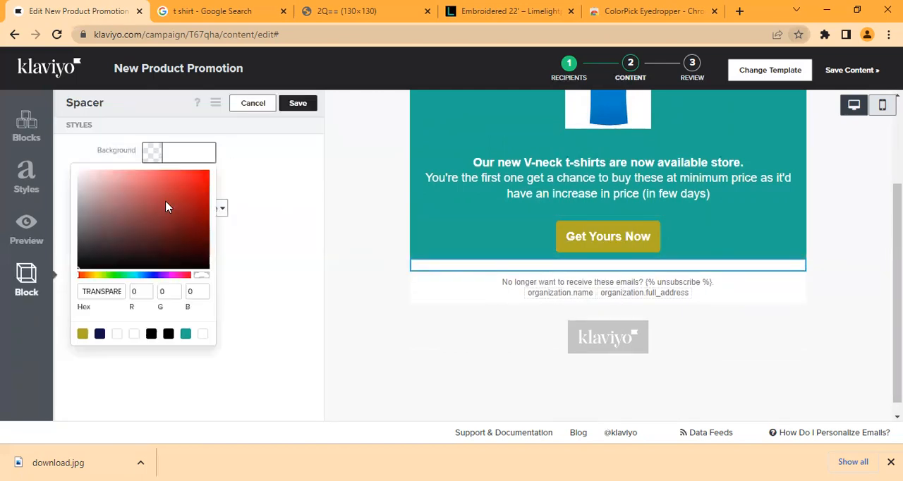
pyautogui.click(186, 333)
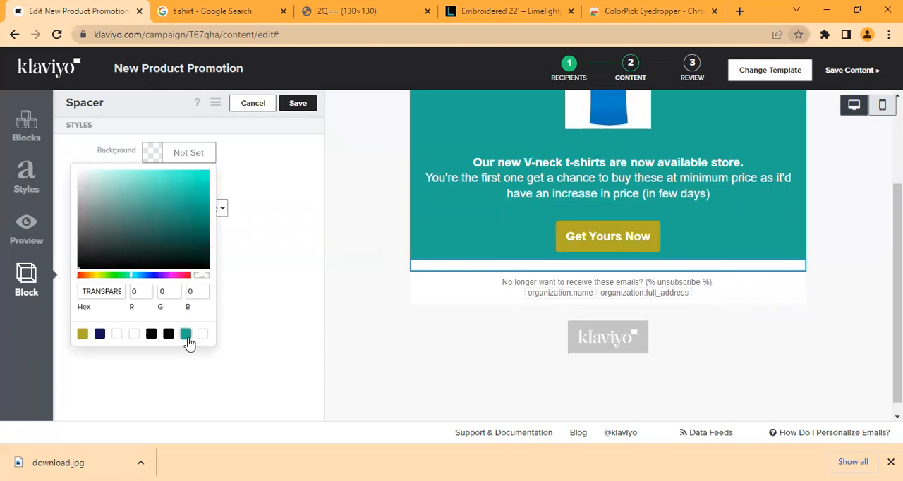
pyautogui.click(305, 279)
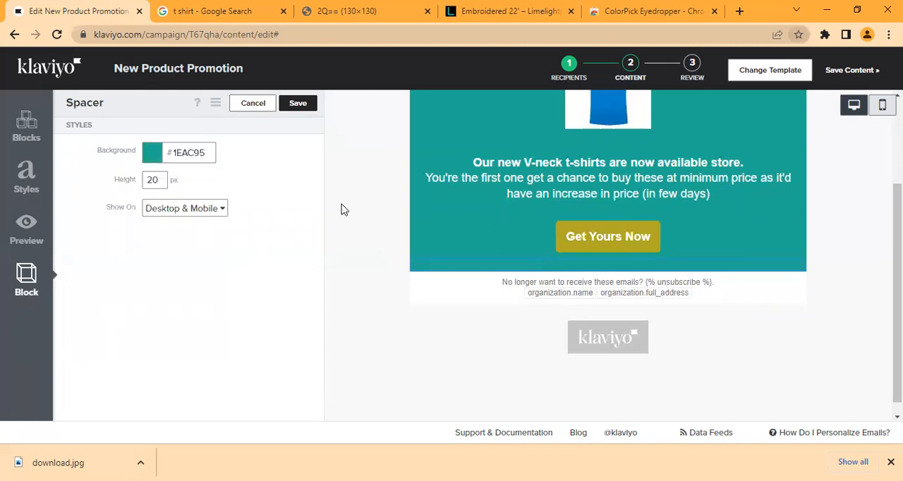
pyautogui.click(298, 106)
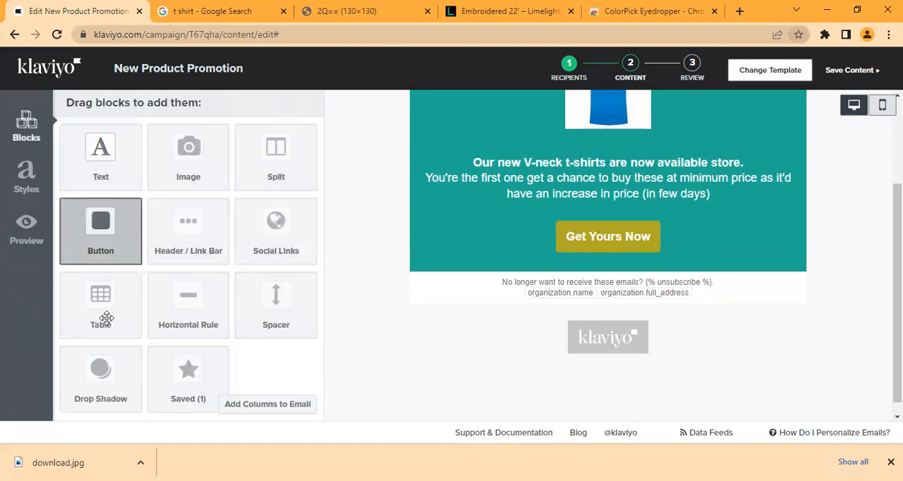
# Step: Add a Social Links block below the spacer, containing a Facebook button and an Instagram button
pyautogui.moveTo(302, 232); pyautogui.dragTo(614, 275)
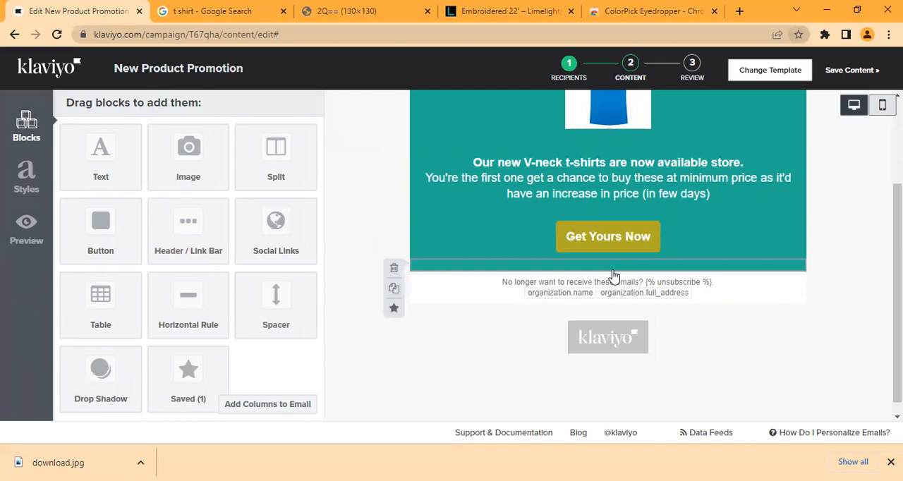
pyautogui.moveTo(282, 216); pyautogui.dragTo(599, 272)
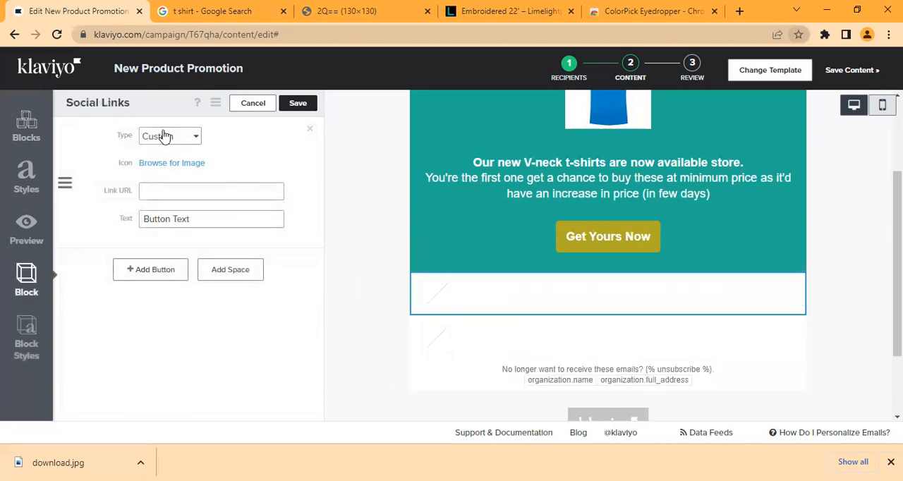
pyautogui.click(164, 137)
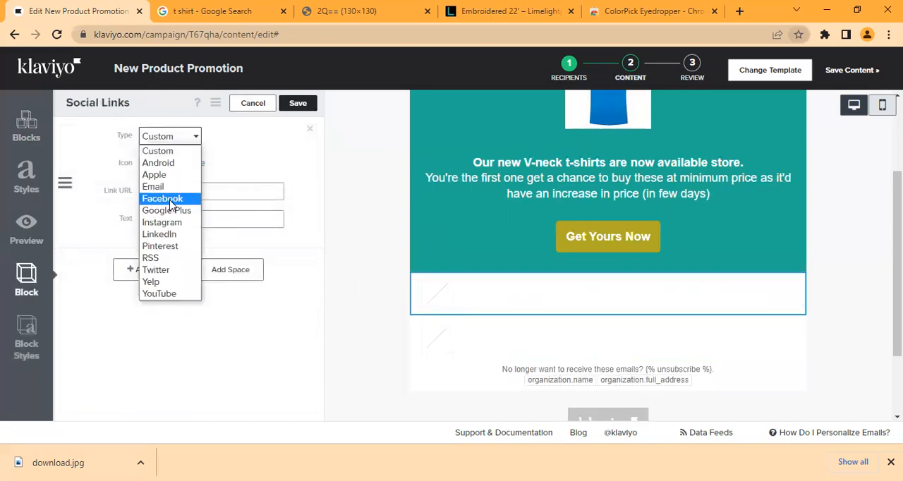
pyautogui.click(170, 201)
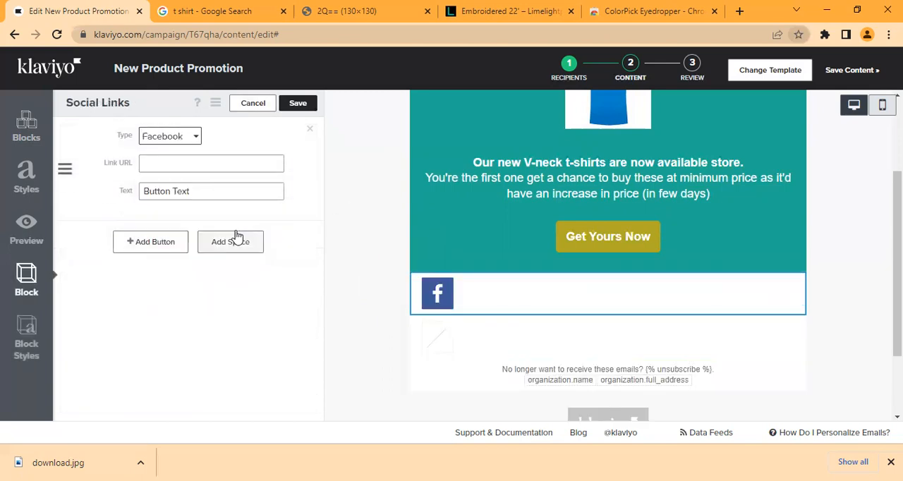
pyautogui.click(144, 245)
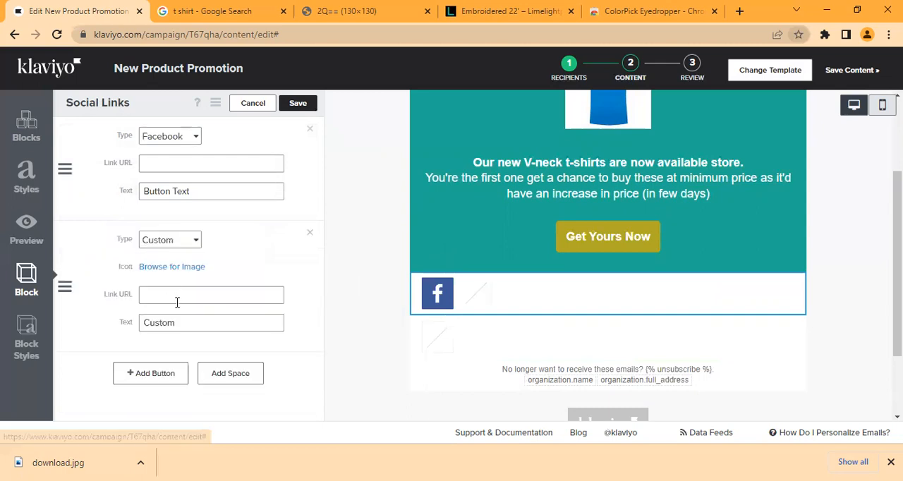
pyautogui.click(184, 243)
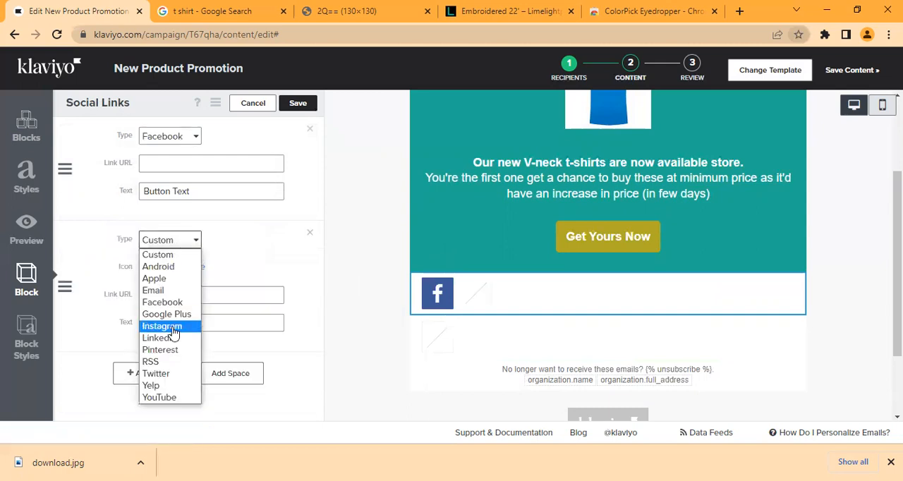
pyautogui.click(172, 328)
# Step: Switch to the Limelight store page and dismiss the ColorPick Eyedropper overlay
pyautogui.click(187, 163)
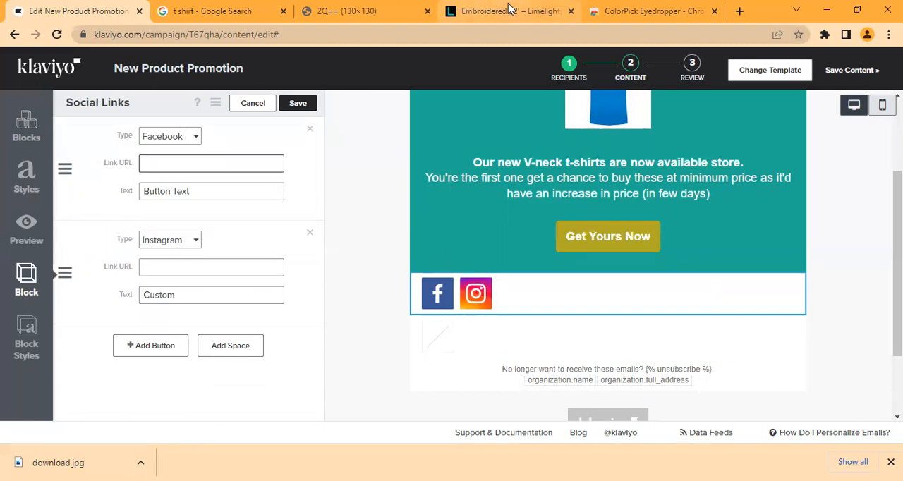
pyautogui.click(462, 8)
pyautogui.scroll(-2, 452, 269)
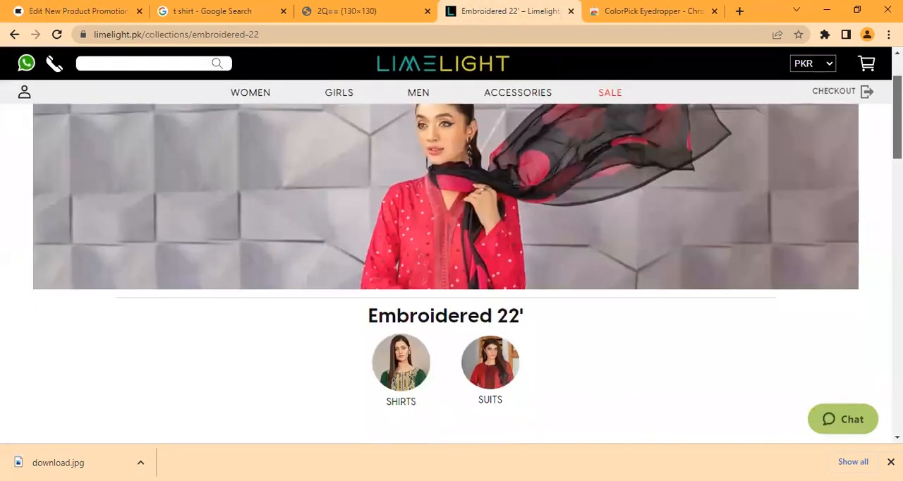
pyautogui.scroll(-6, 452, 269)
pyautogui.scroll(-4, 445, 264)
pyautogui.scroll(8, 444, 265)
pyautogui.scroll(3, 308, 191)
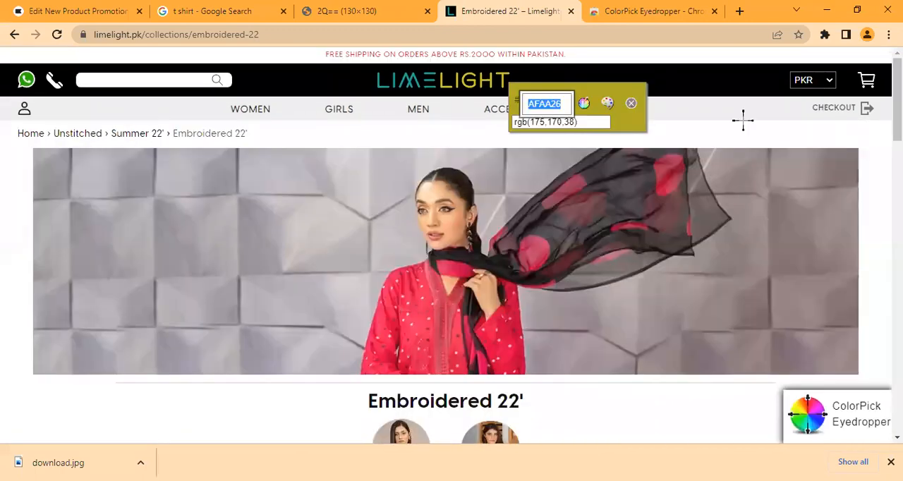
pyautogui.click(688, 110)
pyautogui.click(706, 142)
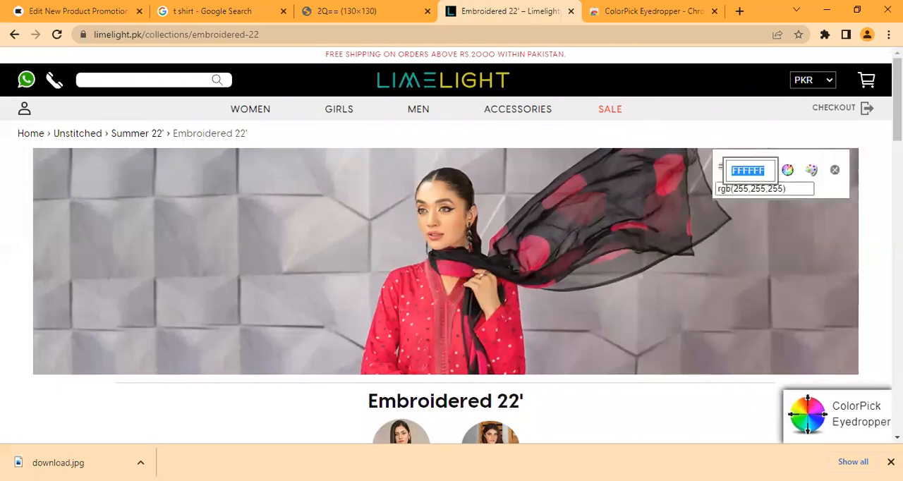
pyautogui.click(835, 171)
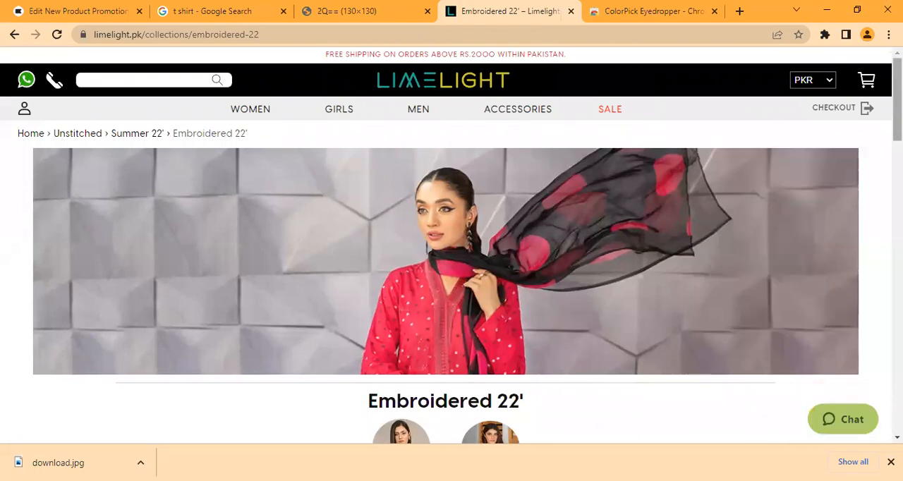
# Step: Try to open the Facebook link in the Limelight store page's footer
pyautogui.scroll(-20, 452, 275)
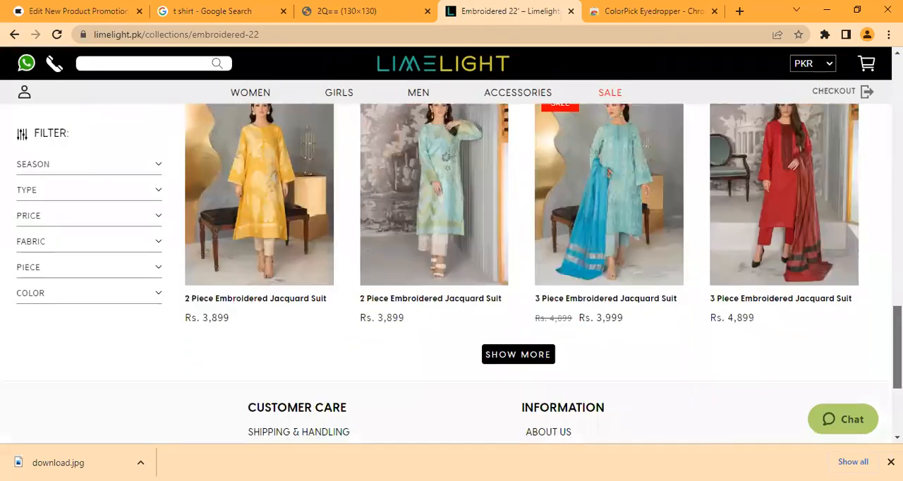
pyautogui.scroll(-3, 452, 275)
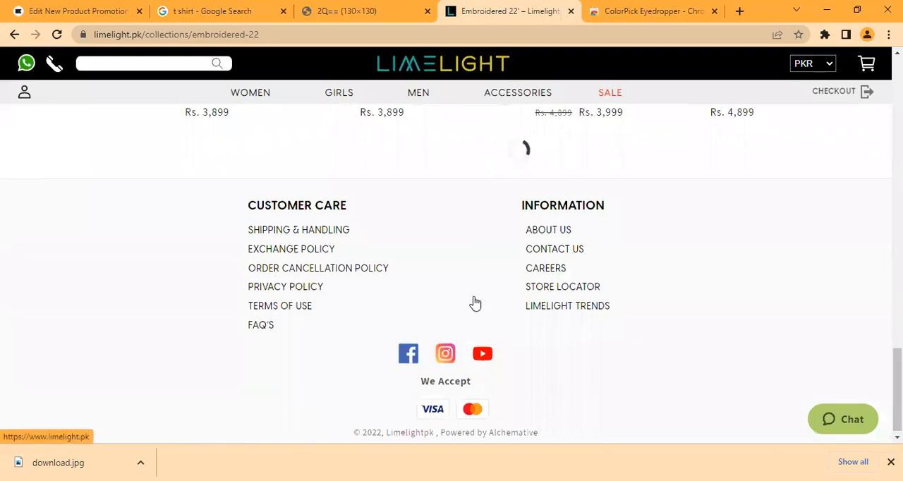
pyautogui.moveTo(897, 377); pyautogui.dragTo(897, 410)
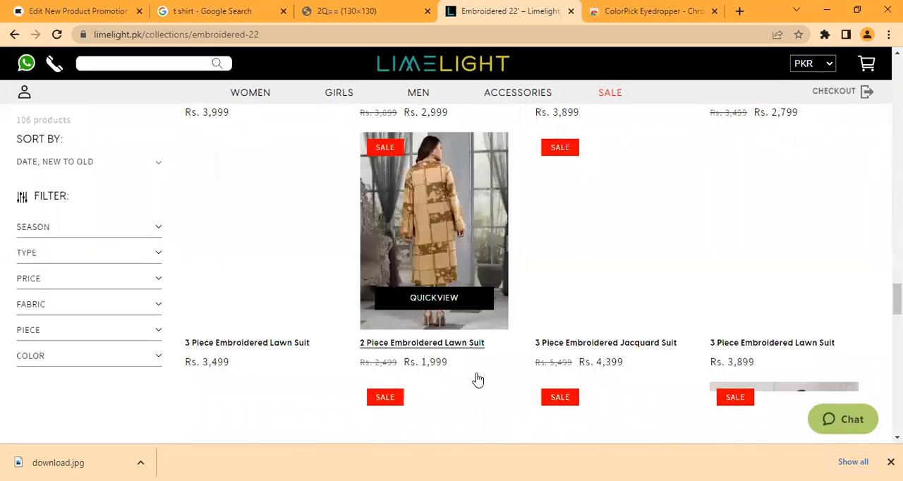
pyautogui.moveTo(897, 299); pyautogui.dragTo(897, 417)
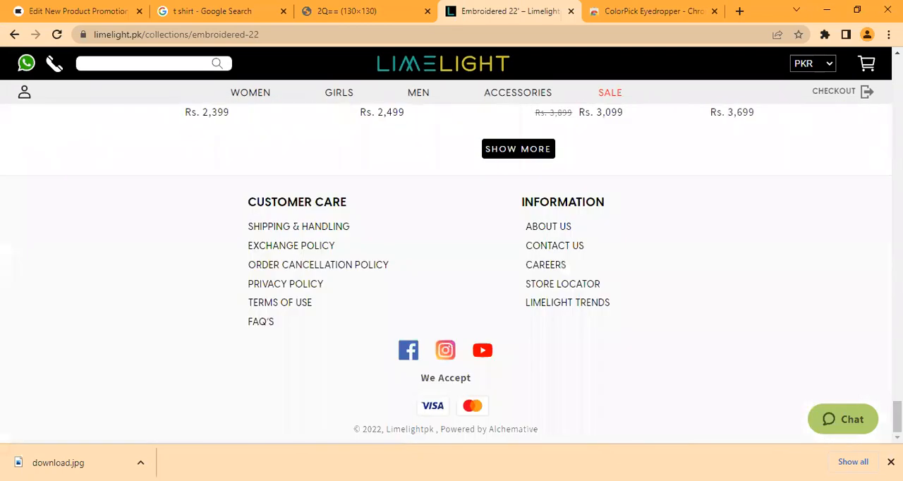
pyautogui.rightClick(410, 356)
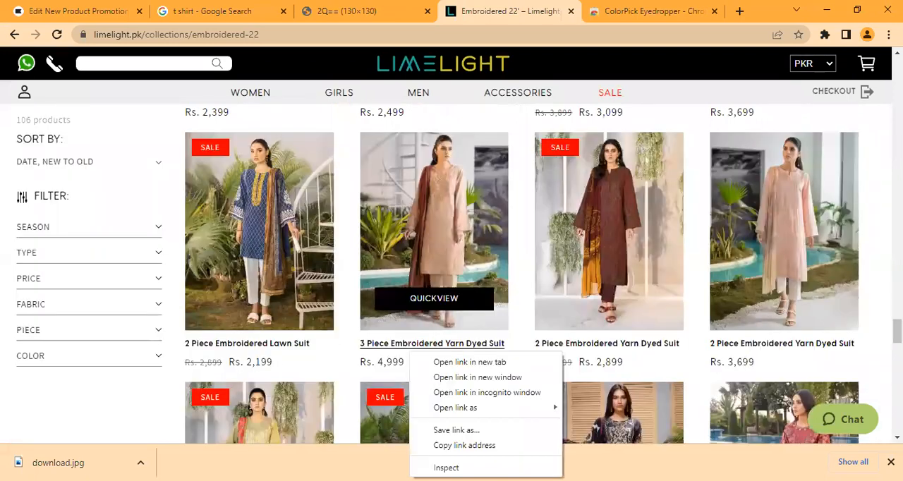
pyautogui.moveTo(897, 332); pyautogui.dragTo(897, 421)
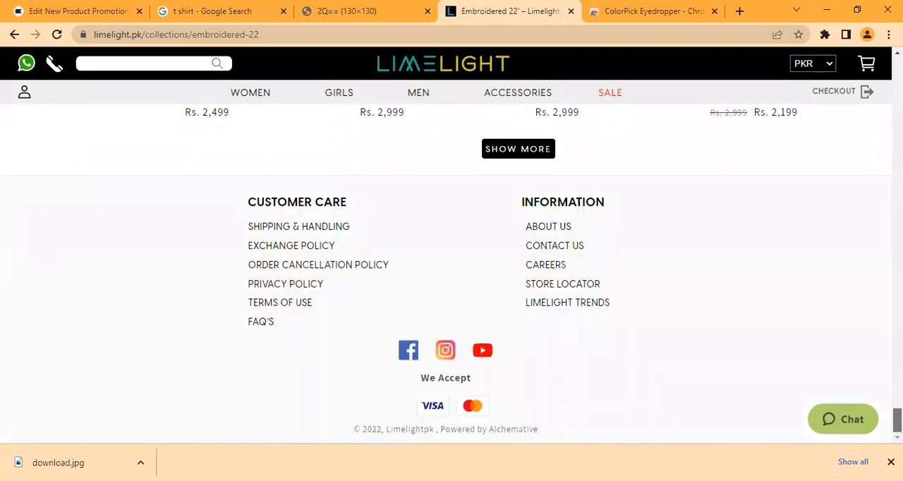
pyautogui.rightClick(411, 359)
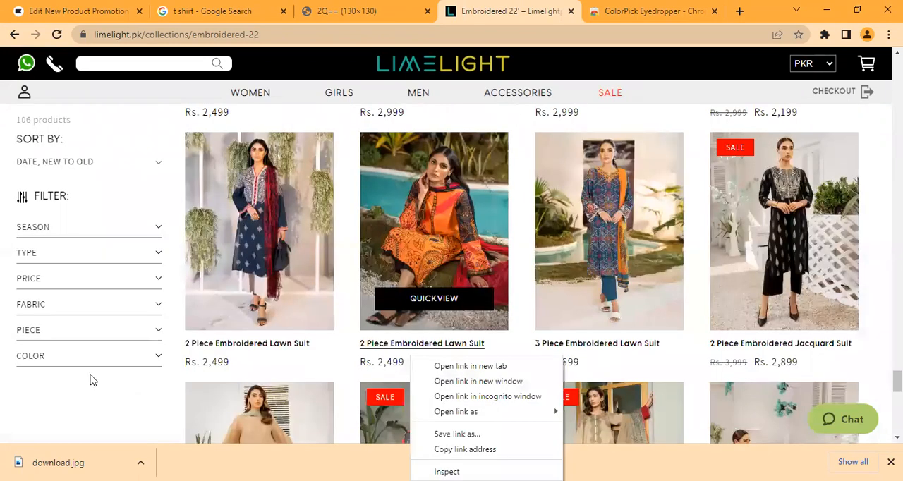
pyautogui.click(686, 101)
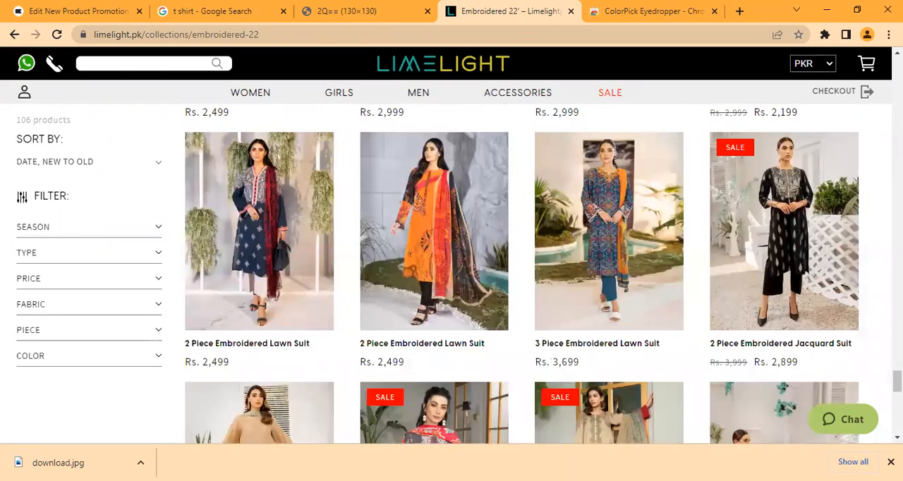
# Step: Open the Facebook, Instagram and YouTube links from the store page's footer in separate new tabs
pyautogui.moveTo(898, 381); pyautogui.dragTo(898, 421)
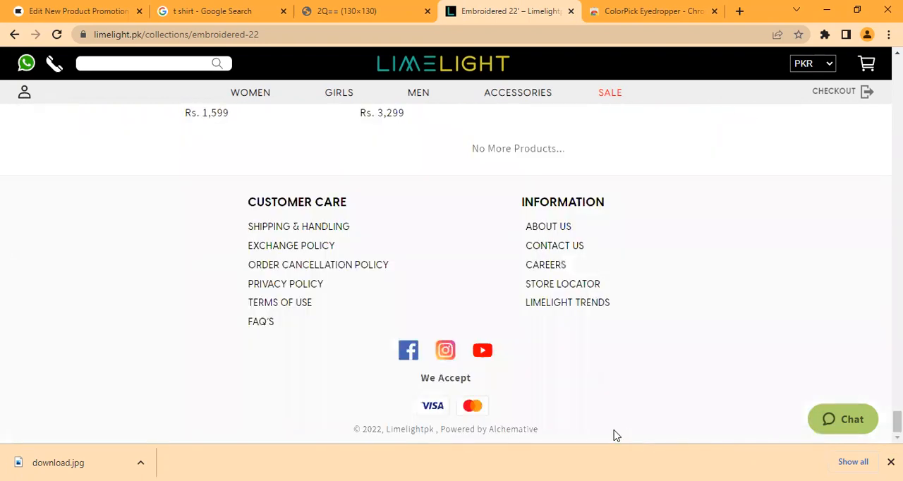
pyautogui.rightClick(404, 355)
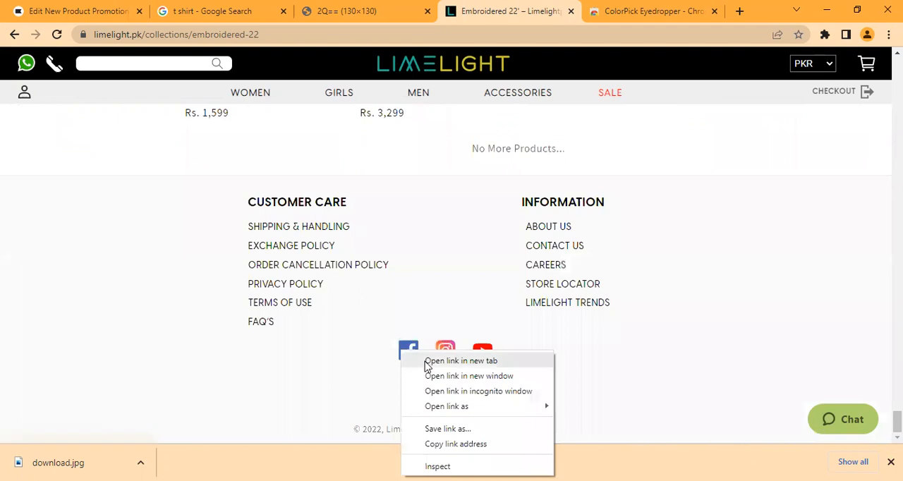
pyautogui.click(427, 367)
pyautogui.rightClick(448, 346)
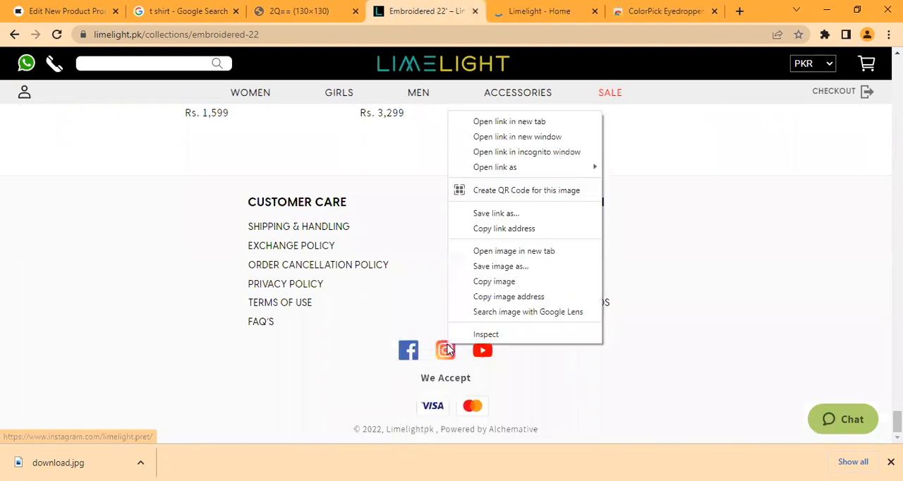
pyautogui.click(574, 122)
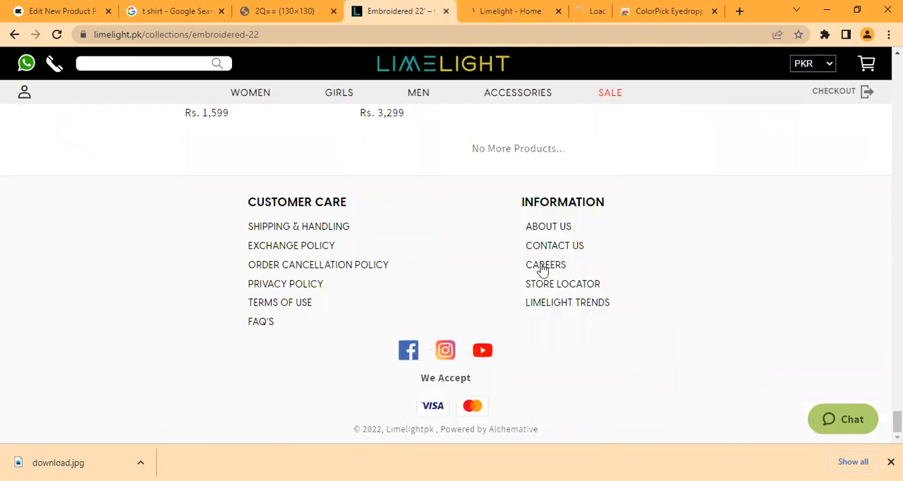
pyautogui.rightClick(475, 356)
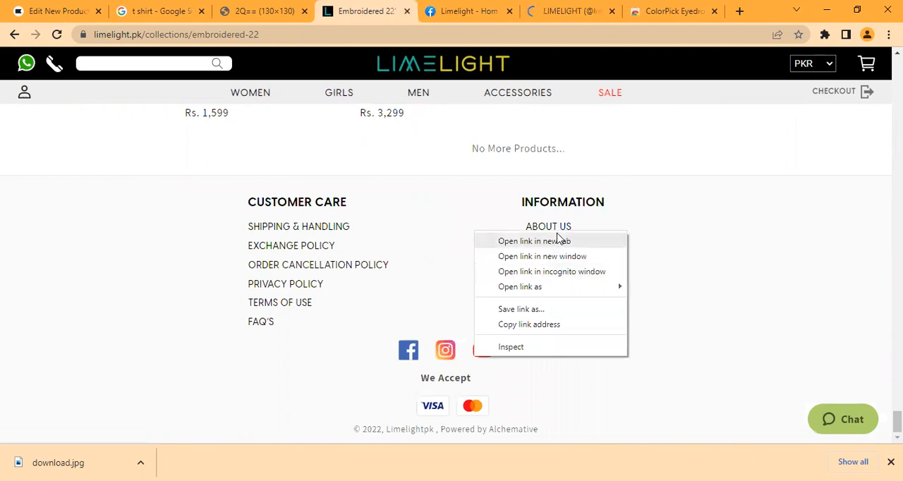
pyautogui.click(506, 241)
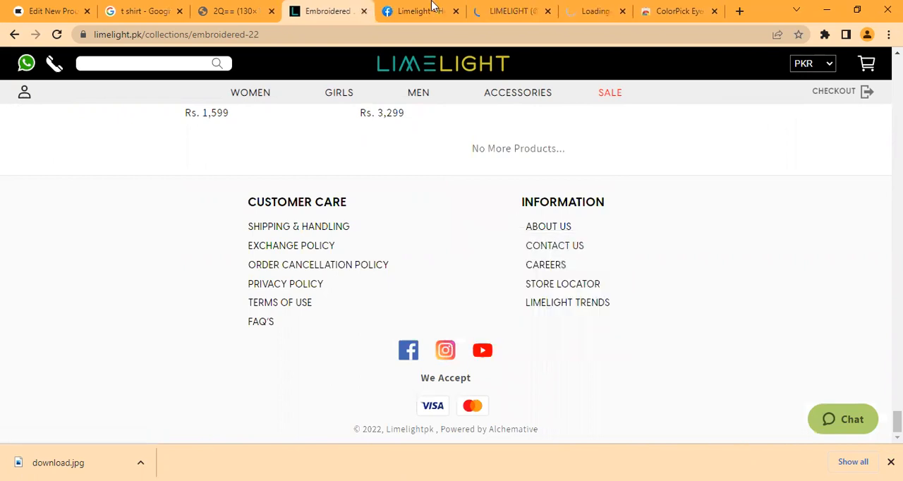
pyautogui.hotkey('ctrl', 'Tab')
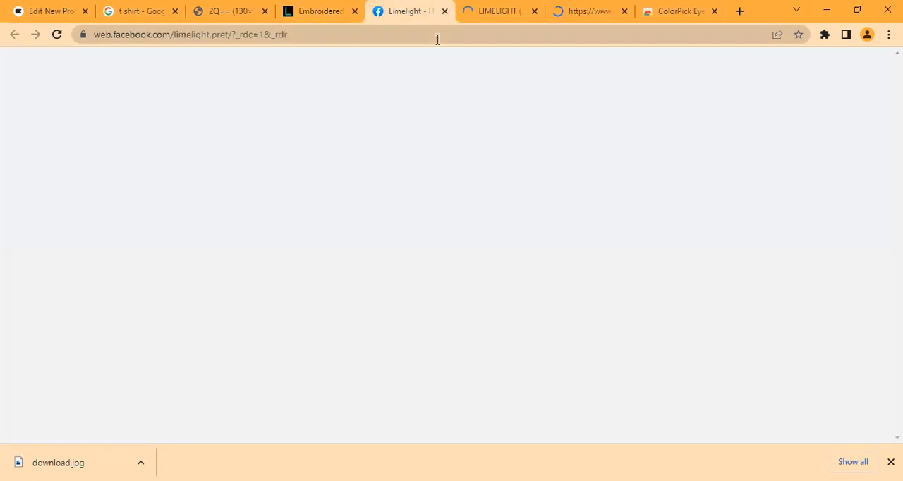
pyautogui.click(438, 36)
pyautogui.hotkey('ctrl', 'c')
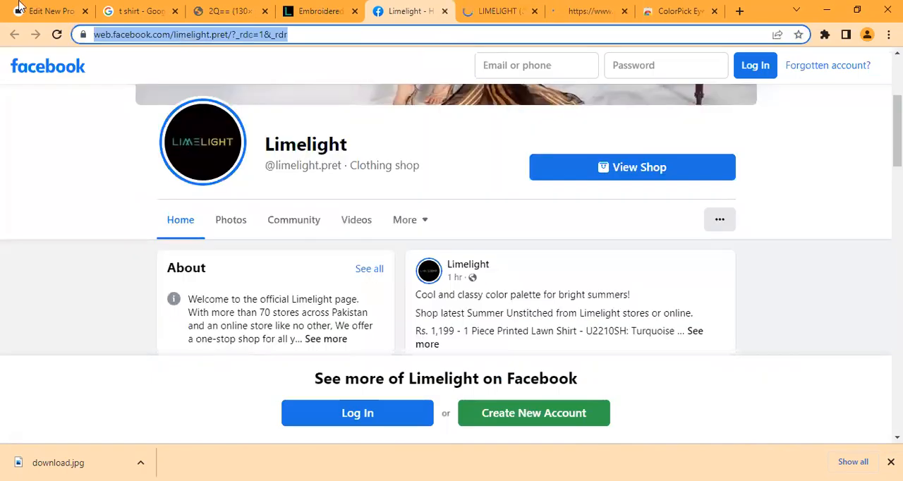
pyautogui.hotkey('ctrl', '1')
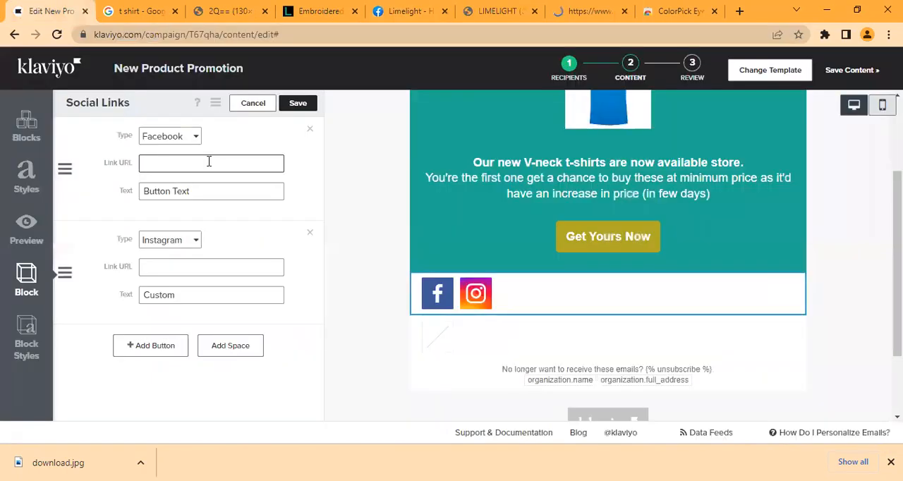
pyautogui.write('https://www.facebook.com/limelight.pret/?_rdc=1&_rdr')
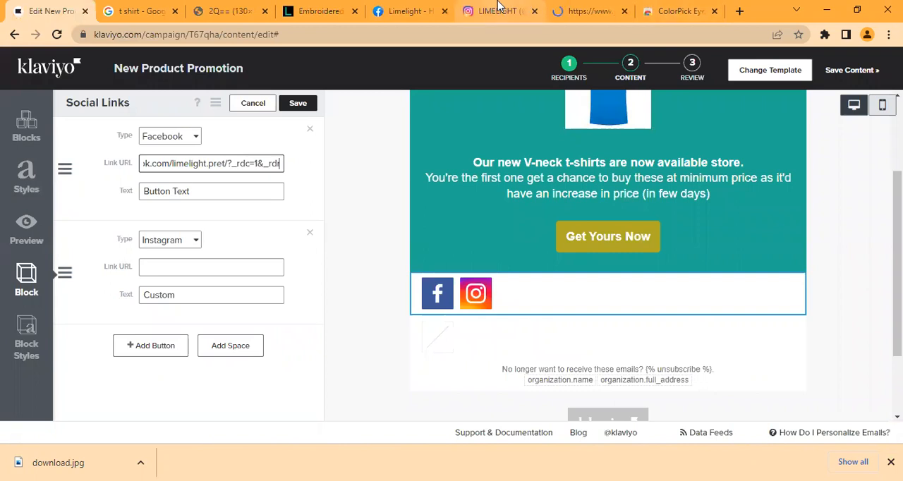
# Step: Copy the store's Instagram address, instagram.com/limelight.pret/, into the Instagram button's link URL in the Social Links block
pyautogui.hotkey('ctrl', '6')
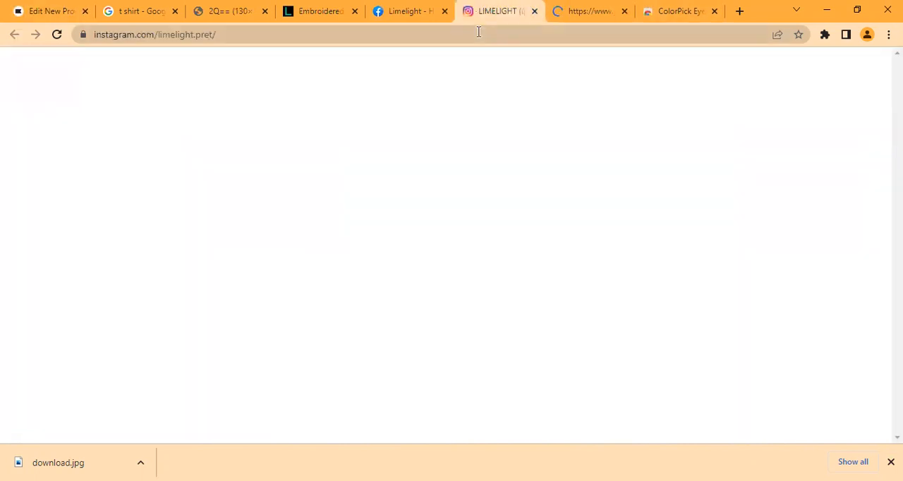
pyautogui.click(479, 31)
pyautogui.hotkey('ctrl', 'v')
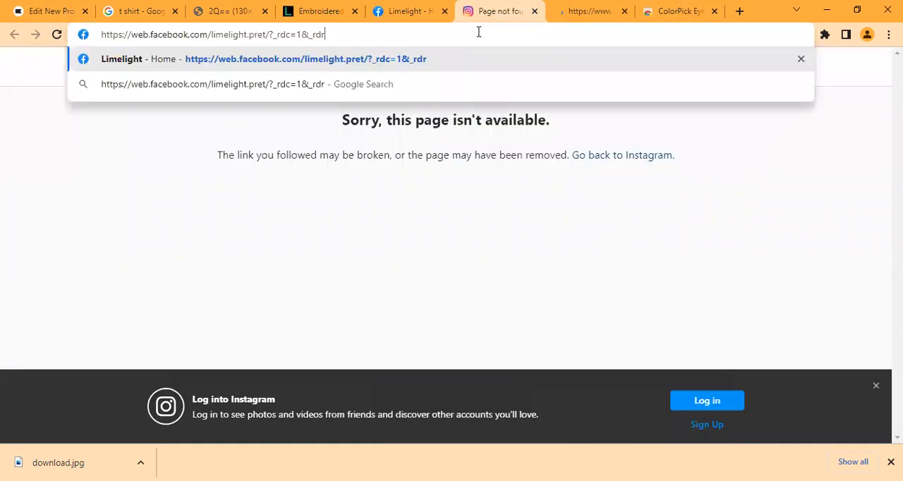
pyautogui.hotkey('ctrl', 'z')
pyautogui.hotkey('ctrl', 'c')
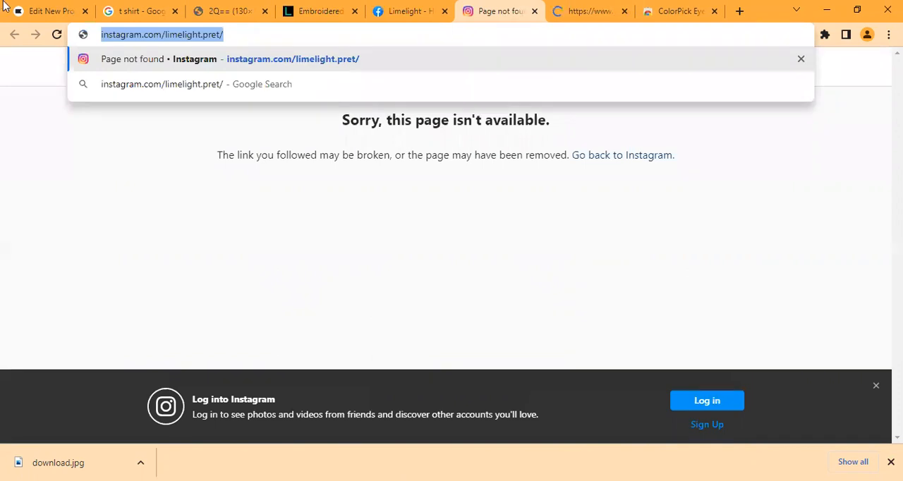
pyautogui.hotkey('ctrl', '1')
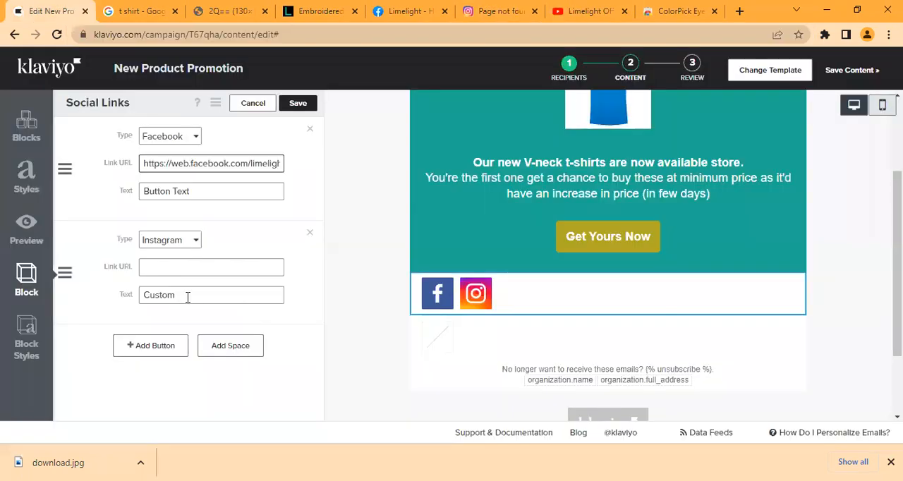
pyautogui.click(168, 265)
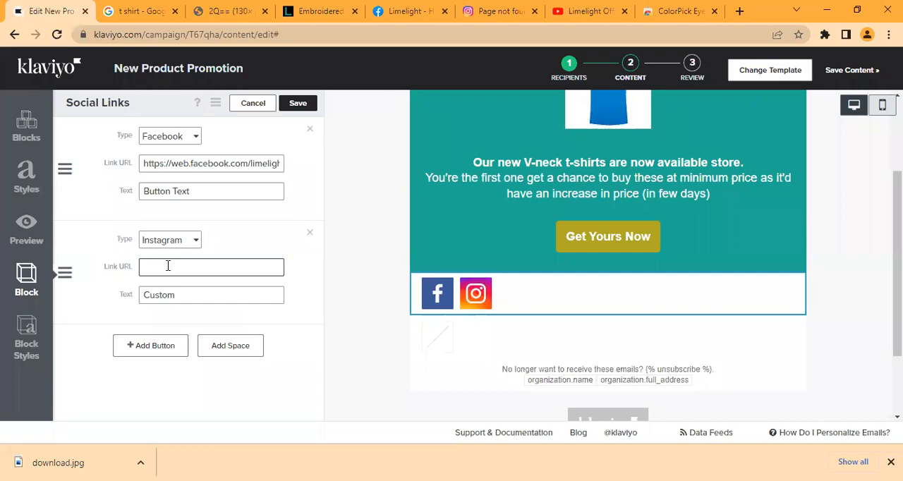
pyautogui.hotkey('ctrl', 'v')
# Step: Add a third button of type YouTube to the Social Links block
pyautogui.click(155, 345)
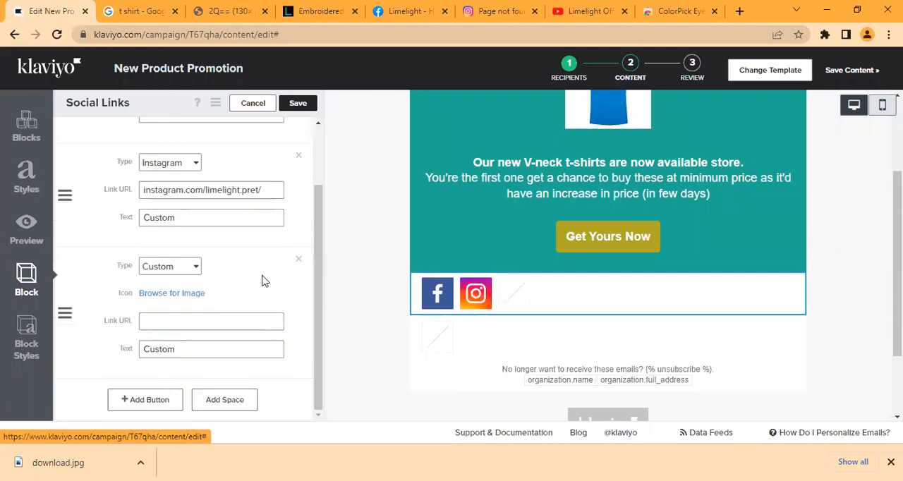
pyautogui.click(166, 273)
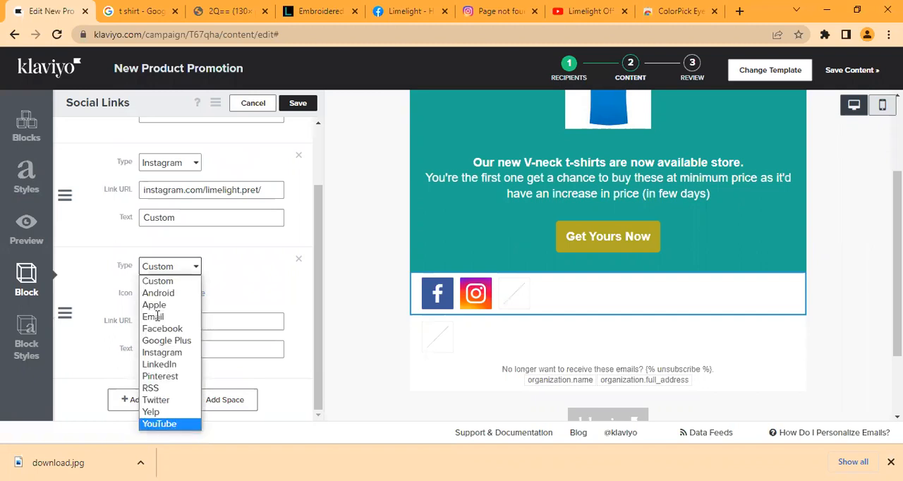
pyautogui.press('Return')
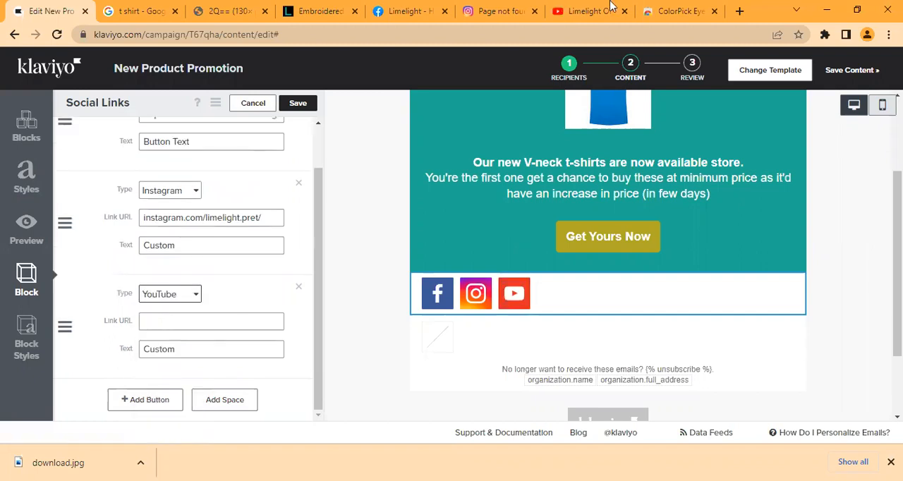
pyautogui.hotkey('ctrl', '7')
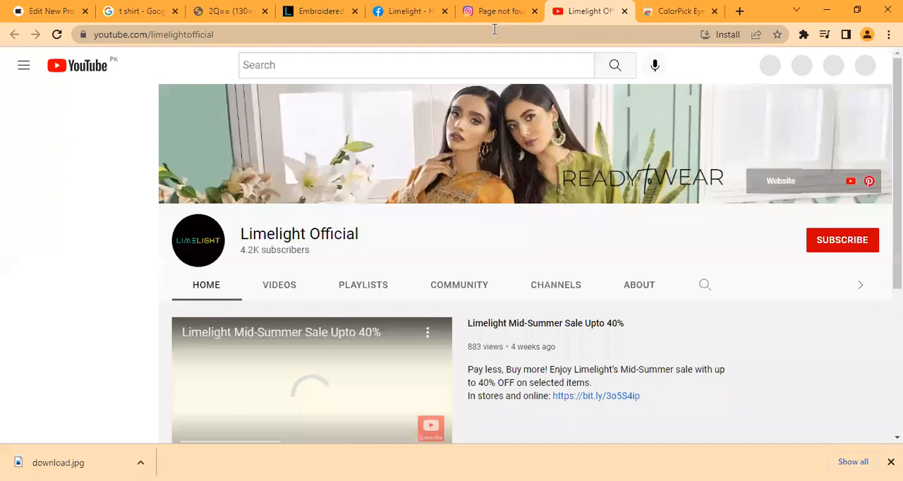
pyautogui.click(495, 29)
pyautogui.hotkey('ctrl', 'c')
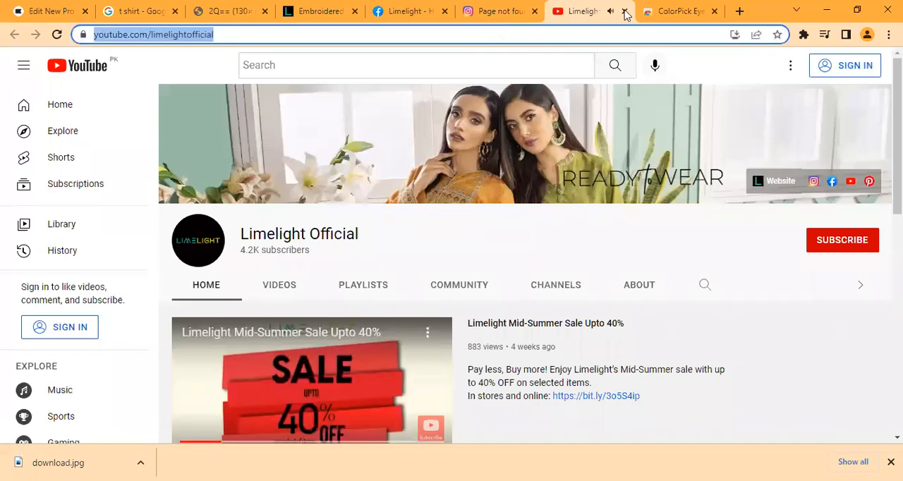
pyautogui.hotkey('ctrl', 'Tab')
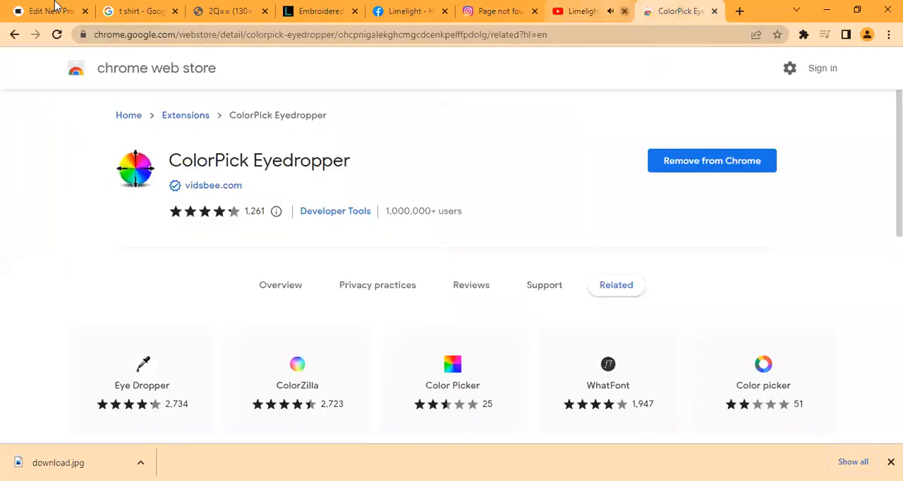
pyautogui.hotkey('ctrl', 'Tab')
pyautogui.click(178, 323)
pyautogui.hotkey('ctrl', 'v')
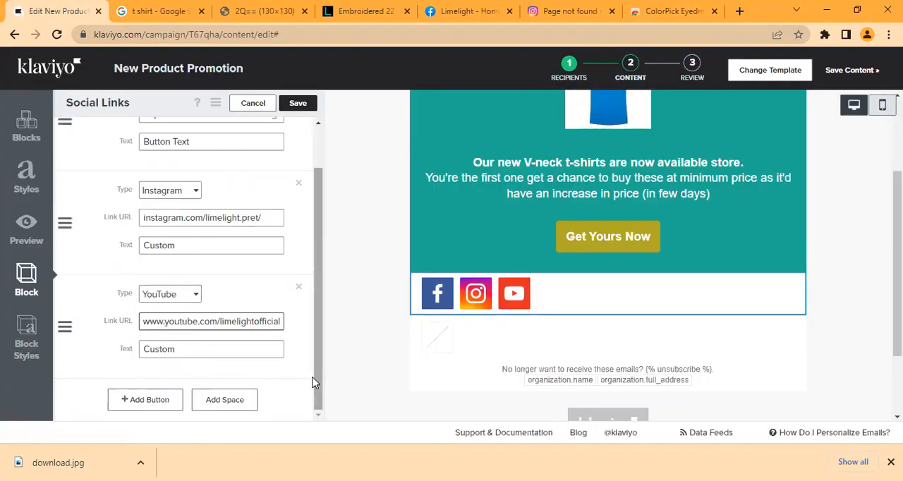
# Step: Replace the YouTube button's text in the Social Links block with Youtube
pyautogui.click(202, 349)
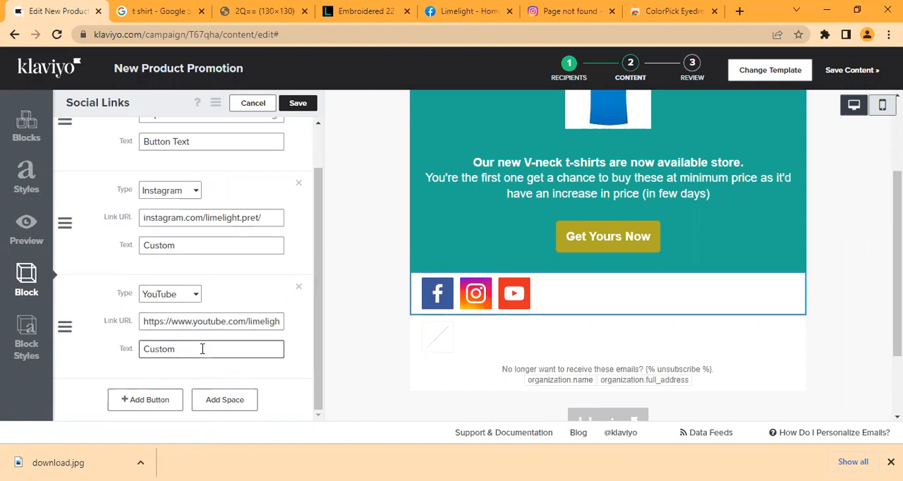
pyautogui.hotkey('ctrl', 'a')
pyautogui.press('BackSpace')
pyautogui.write('Youtube')
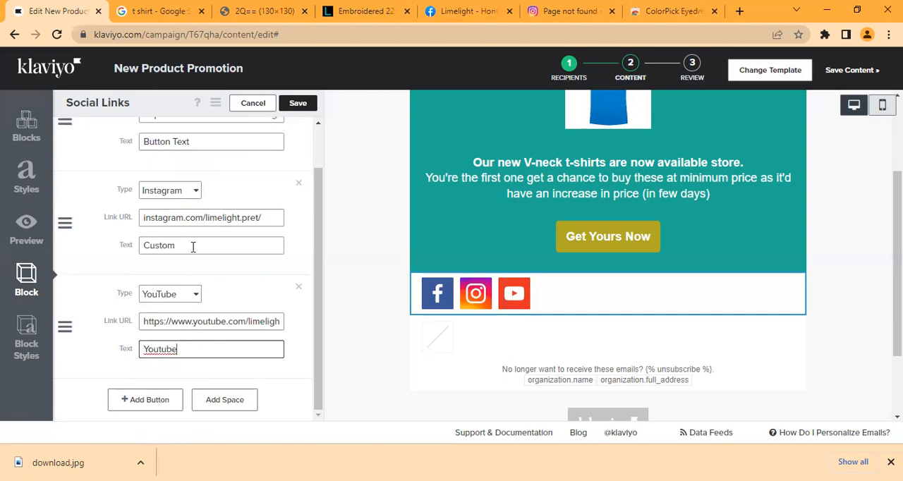
# Step: Replace the Instagram button's text in the Social Links block with Instagram
pyautogui.click(193, 247)
pyautogui.press('BackSpace')
pyautogui.press('BackSpace')
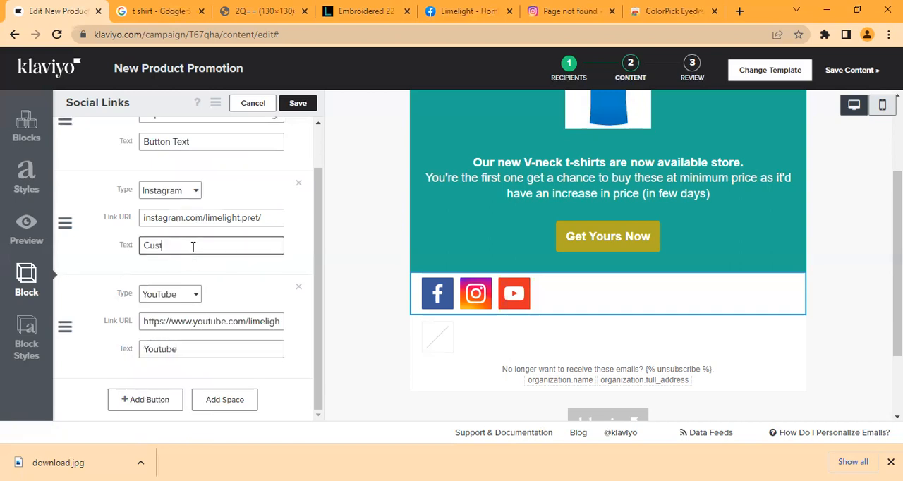
pyautogui.press('BackSpace')
pyautogui.press('BackSpace')
pyautogui.press('BackSpace')
pyautogui.press('BackSpace')
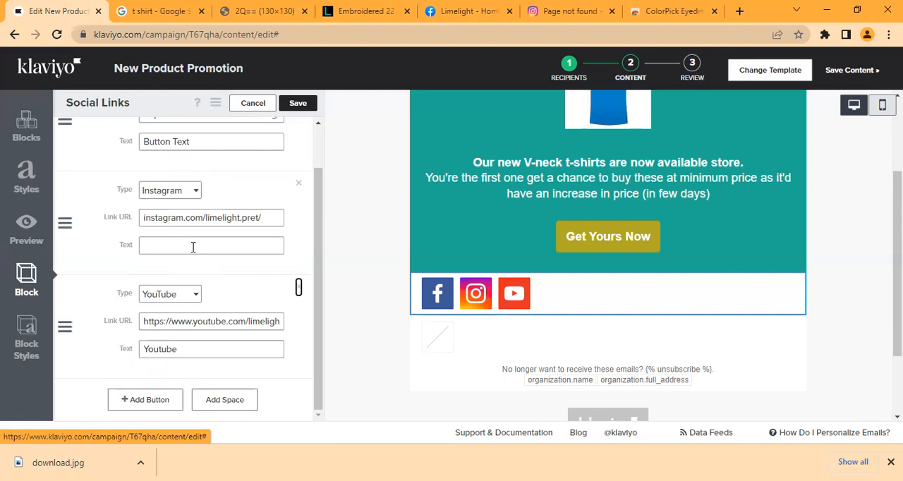
pyautogui.click(193, 247)
pyautogui.write('Instagra')
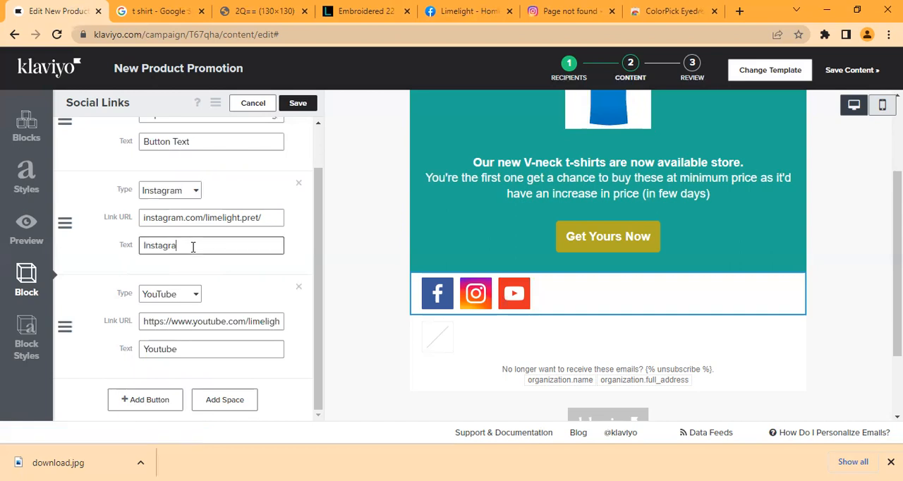
pyautogui.write('m')
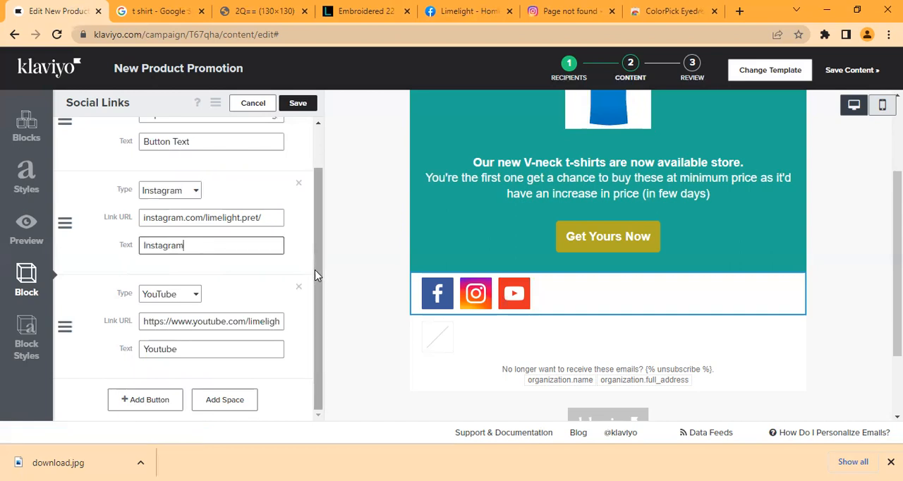
# Step: Replace the Facebook button's text in the Social Links block with Facebook
pyautogui.scroll(1, 235, 189)
pyautogui.click(236, 189)
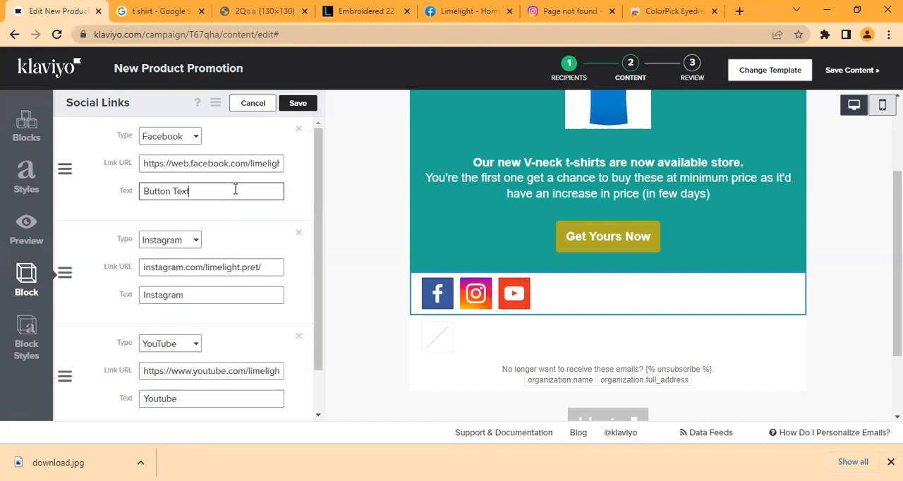
pyautogui.hotkey('ctrl', 'a')
pyautogui.press('BackSpace')
pyautogui.write('Facebook')
pyautogui.scroll(-1, 78, 284)
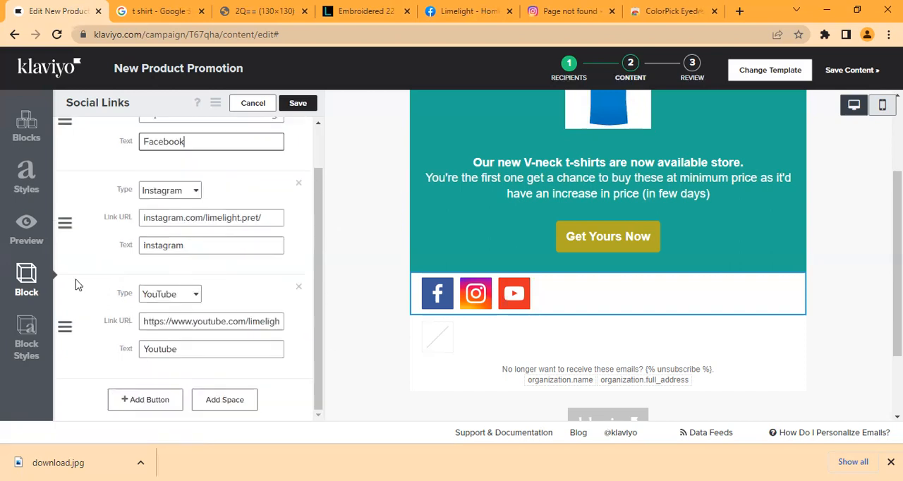
# Step: Try the White icon set in the Social Links block's styles
pyautogui.click(21, 359)
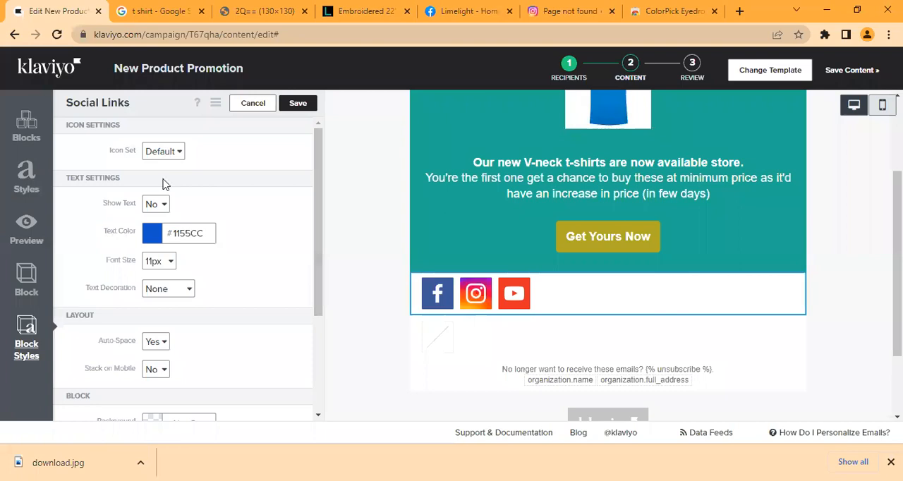
pyautogui.click(163, 152)
pyautogui.click(165, 191)
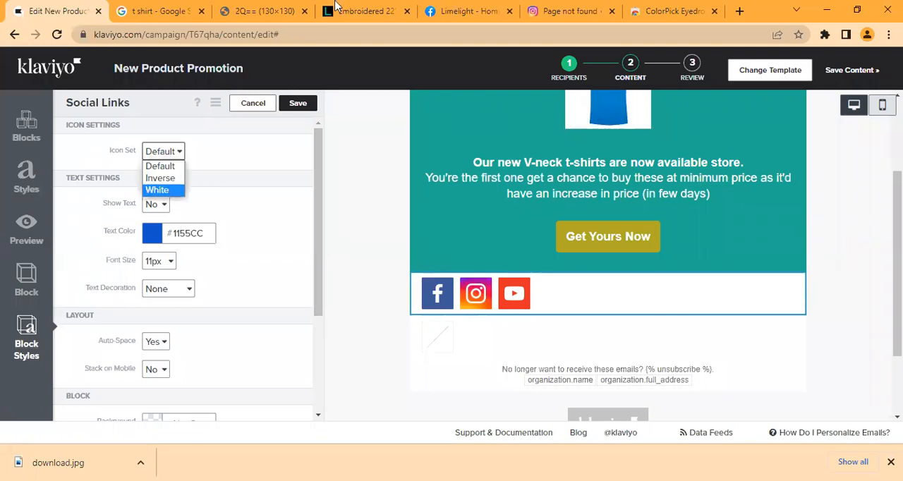
# Step: Pick the background color FAFAFA from the Limelight store page's footer and return to the Klaviyo editor
pyautogui.click(356, 11)
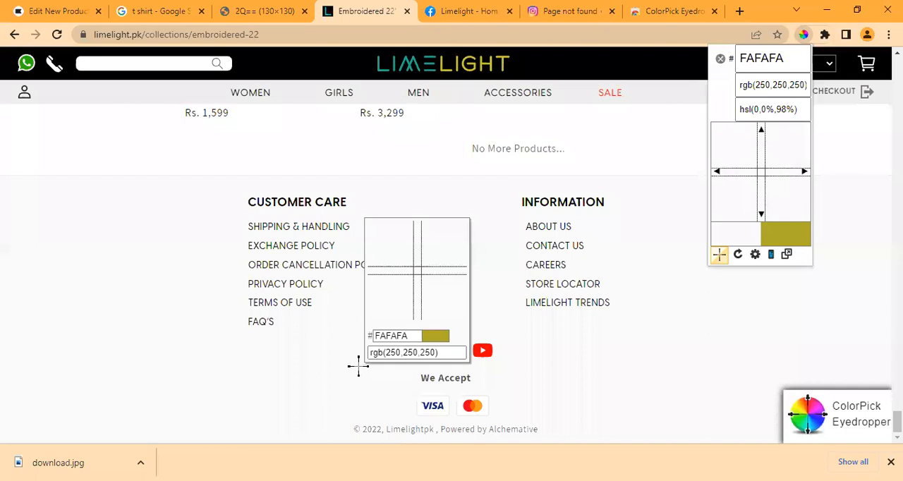
pyautogui.click(359, 366)
pyautogui.hotkey('ctrl', 'c')
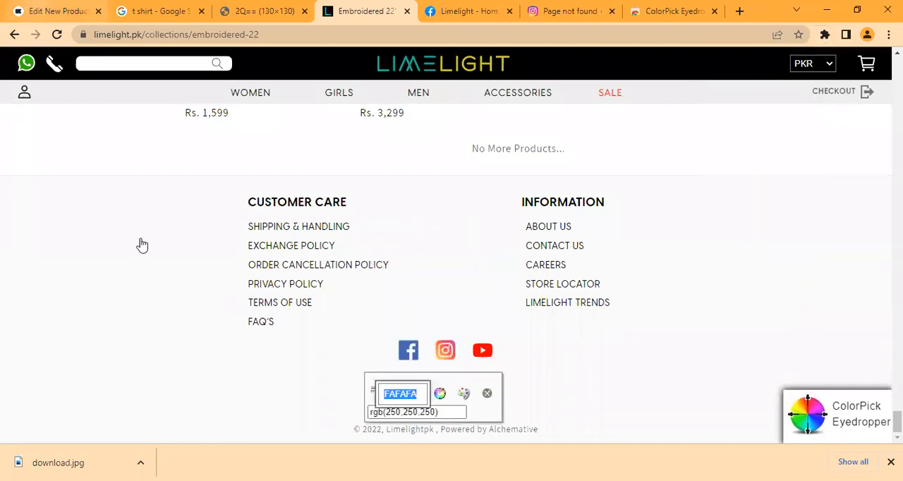
pyautogui.hotkey('ctrl', '1')
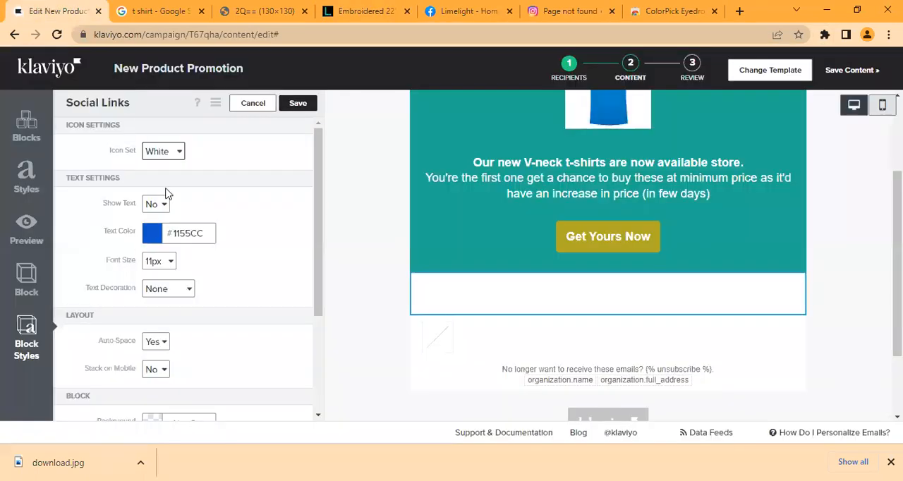
# Step: Restore the Social Links icon set to Default and set the block's background to #FAFAFA
pyautogui.click(163, 151)
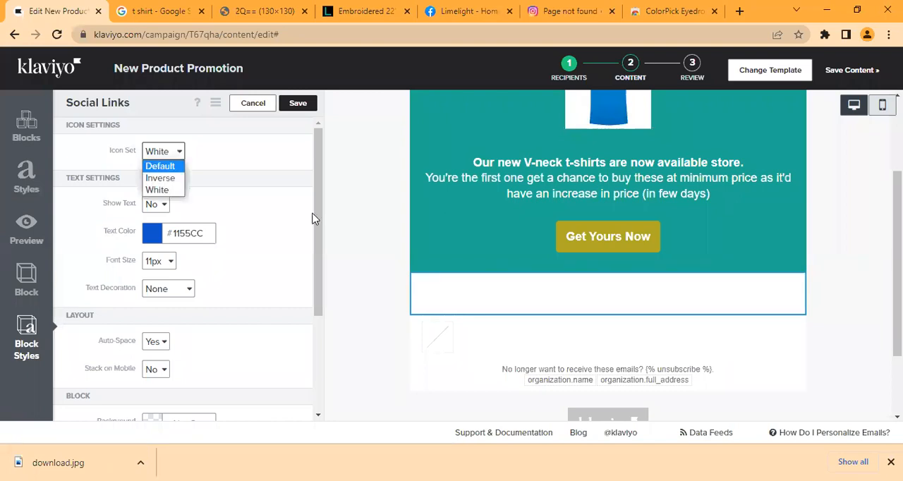
pyautogui.scroll(-2, 324, 297)
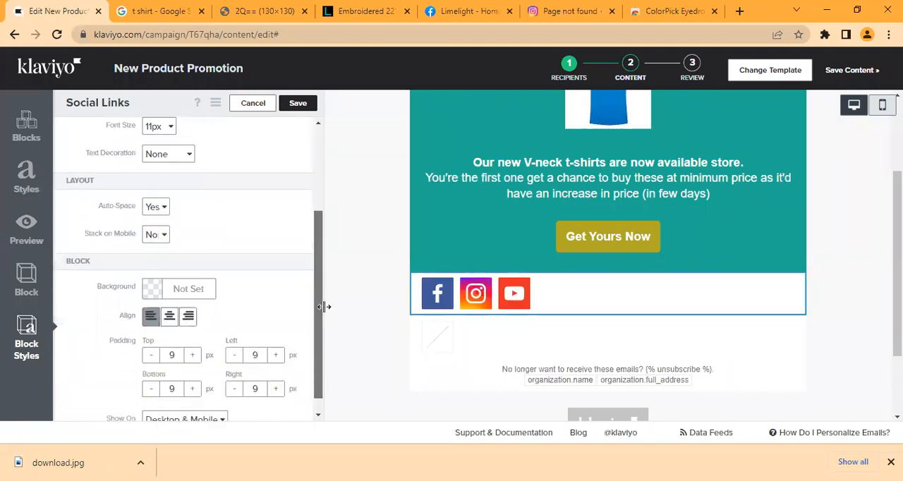
pyautogui.scroll(-1, 157, 282)
pyautogui.click(157, 282)
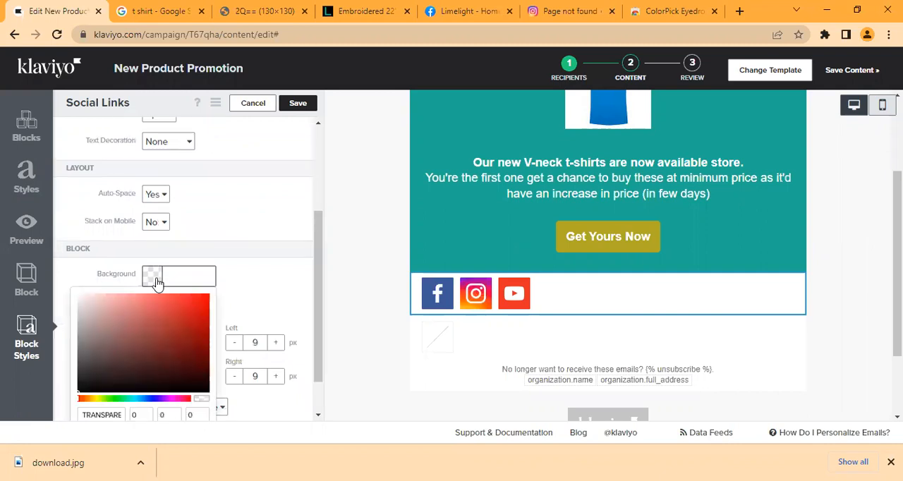
pyautogui.hotkey('ctrl', 'v')
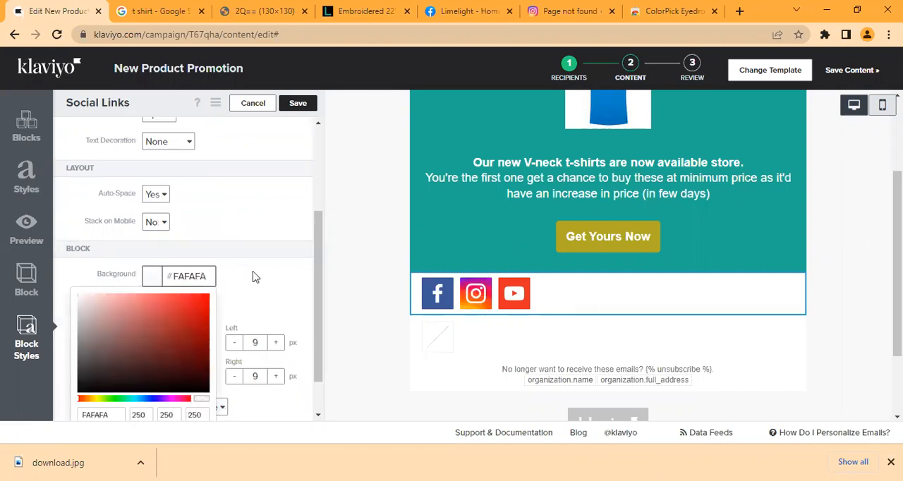
pyautogui.click(256, 277)
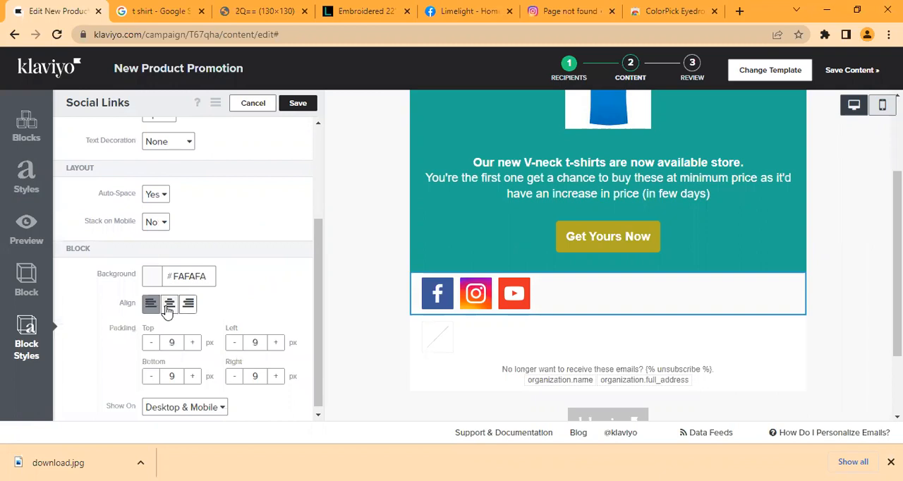
# Step: Center the social icons in the block and compare them with the Limelight store page's footer
pyautogui.click(169, 305)
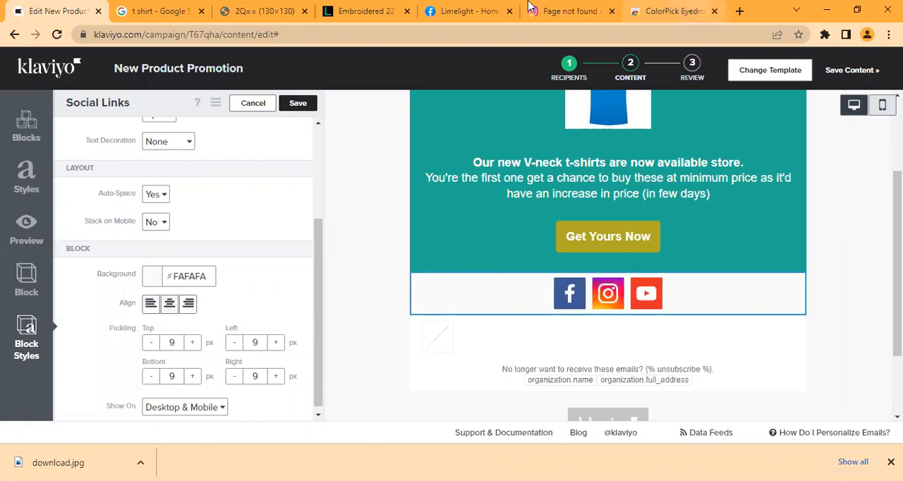
pyautogui.click(568, 5)
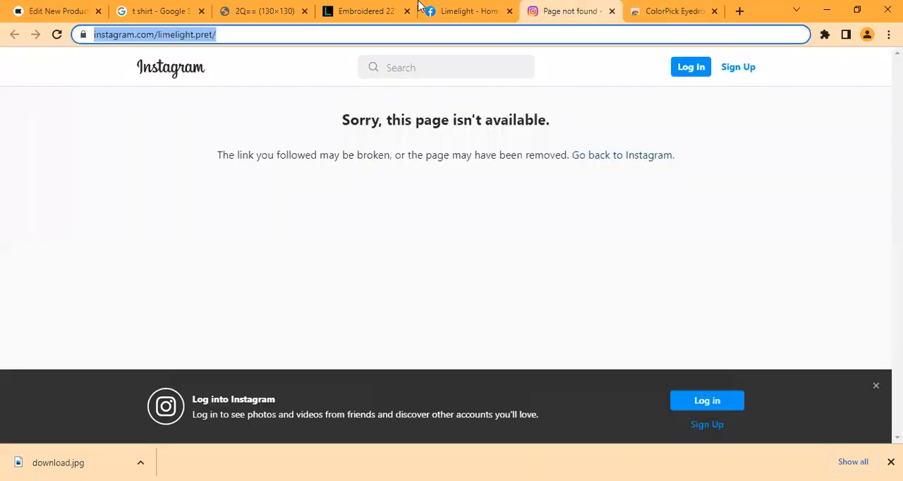
pyautogui.click(329, 6)
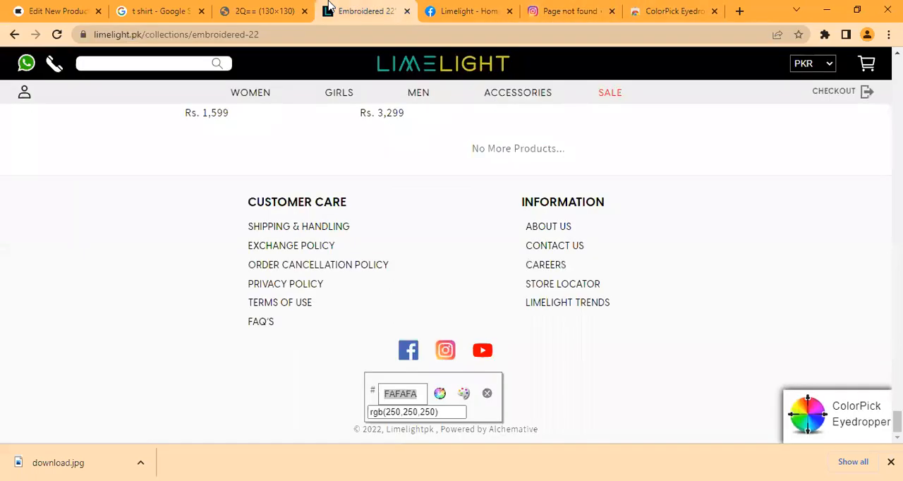
pyautogui.click(35, 8)
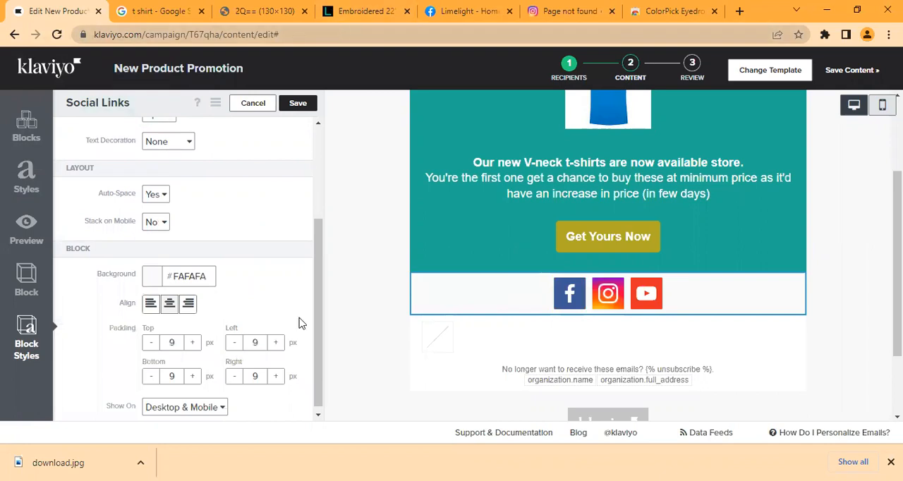
# Step: Set the Social Links block's top and bottom padding to 14 px each
pyautogui.click(192, 343)
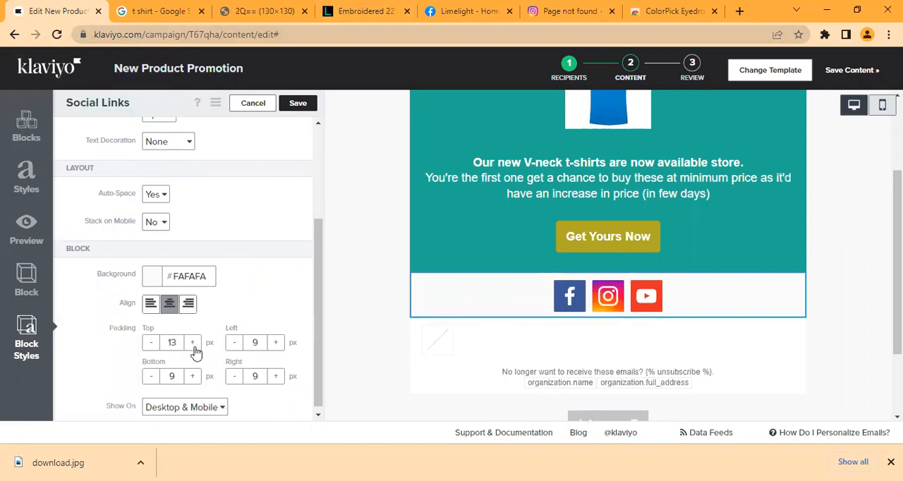
pyautogui.click(192, 343)
pyautogui.click(192, 343)
pyautogui.click(192, 343)
pyautogui.click(192, 343)
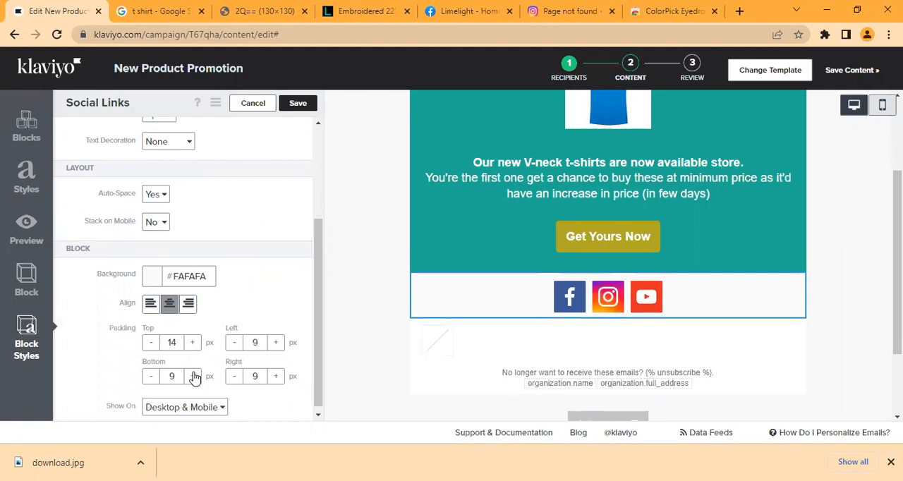
pyautogui.click(192, 376)
pyautogui.click(192, 376)
pyautogui.click(192, 376)
pyautogui.click(192, 376)
pyautogui.click(192, 376)
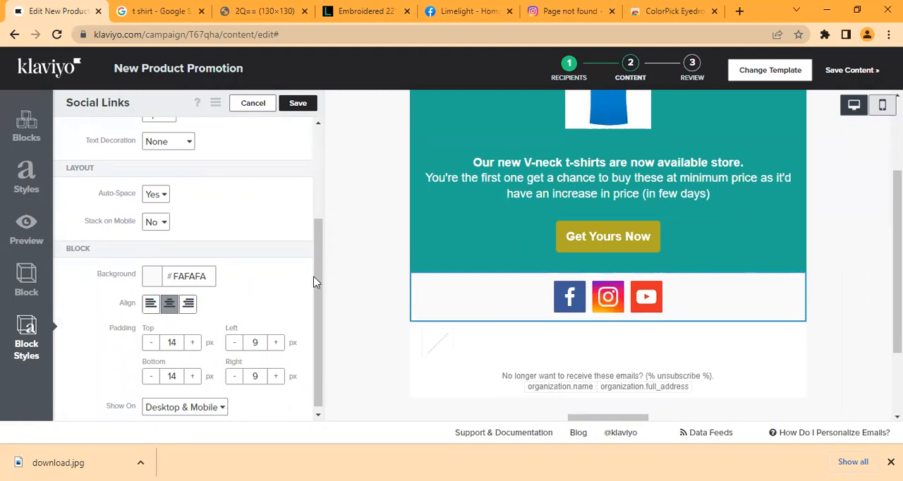
# Step: Try showing the text labels under the social icons, and hide them again
pyautogui.scroll(3, 282, 152)
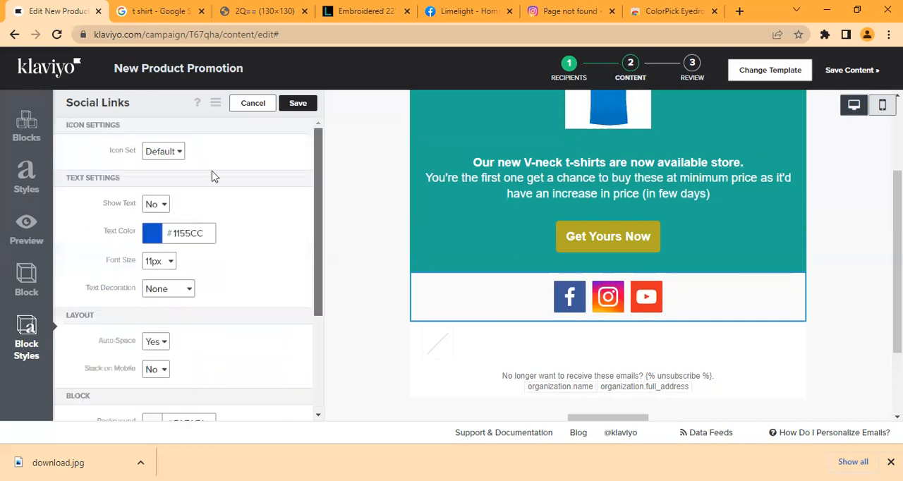
pyautogui.click(149, 234)
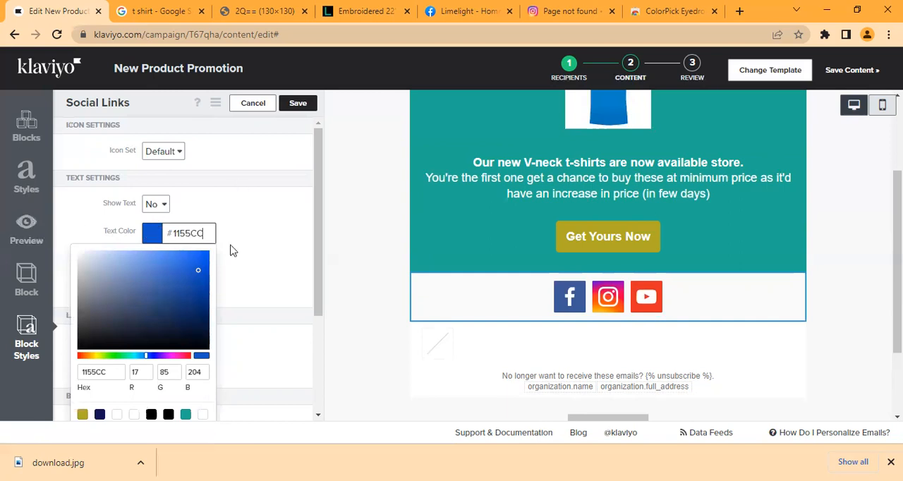
pyautogui.click(151, 206)
pyautogui.click(149, 217)
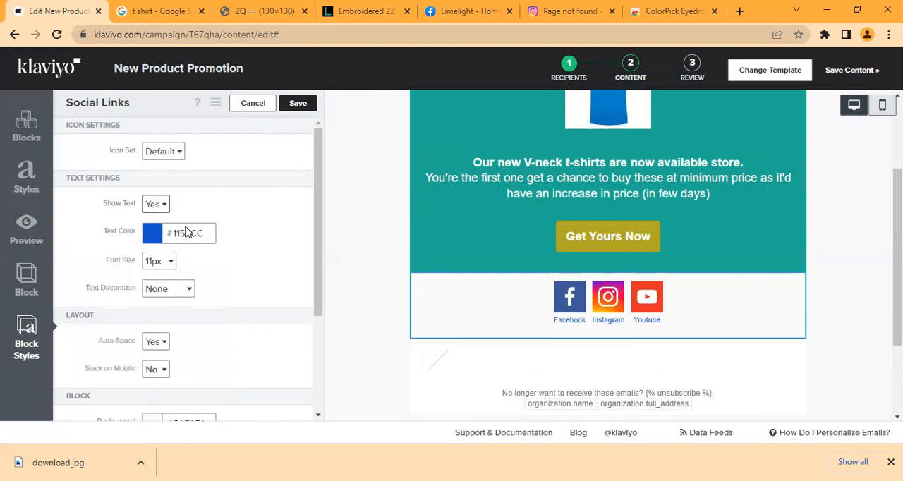
pyautogui.click(156, 205)
pyautogui.click(154, 229)
# Step: Save the Social Links block and delete the empty image block below it
pyautogui.click(299, 104)
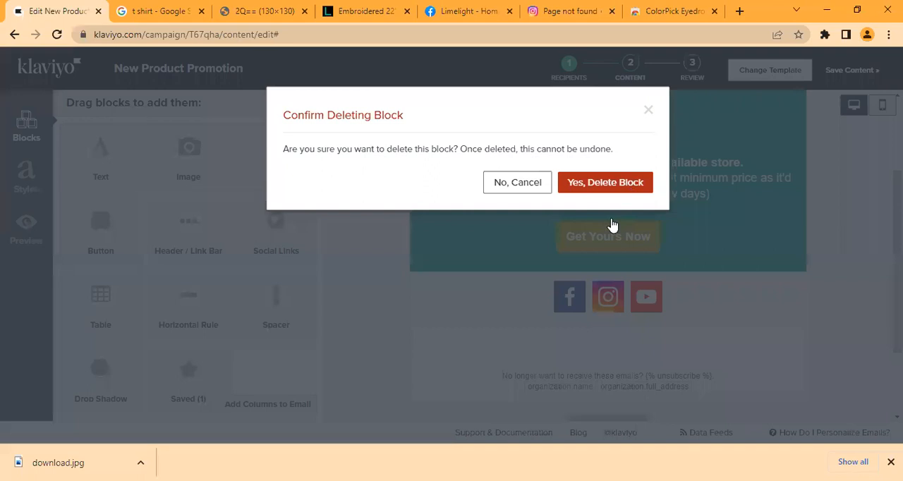
pyautogui.click(607, 185)
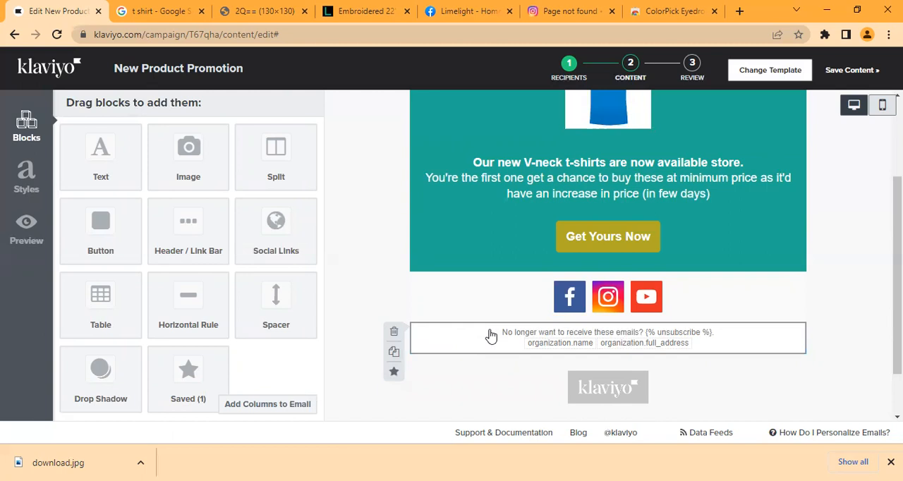
# Step: Clear all the text from the unsubscribe and organization details block in the email's footer
pyautogui.click(492, 336)
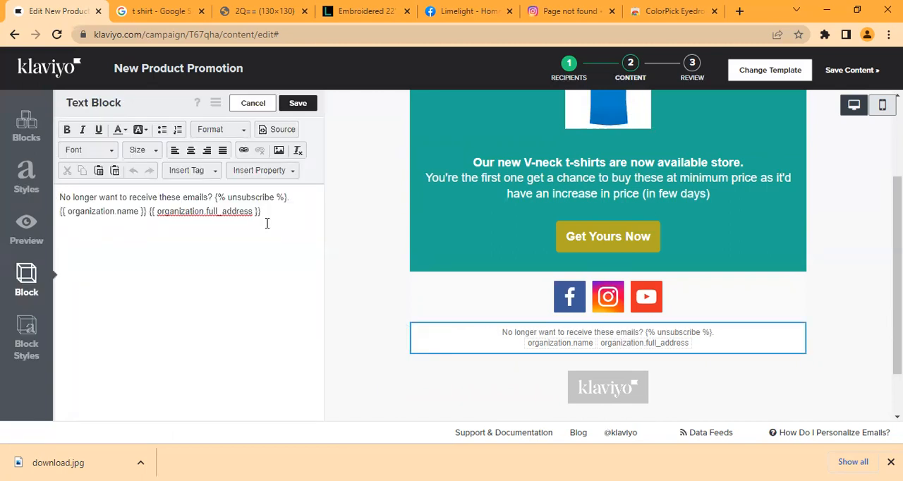
pyautogui.hotkey('ctrl', 'a')
pyautogui.press('Delete')
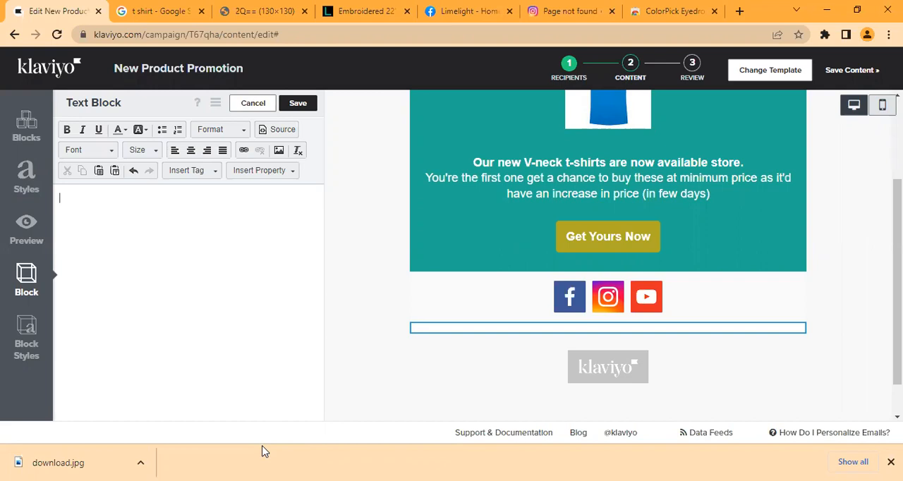
# Step: Write "No Longer want to receive these emails?" in the empty footer text block, correcting the spelling of "receive"
pyautogui.write('No')
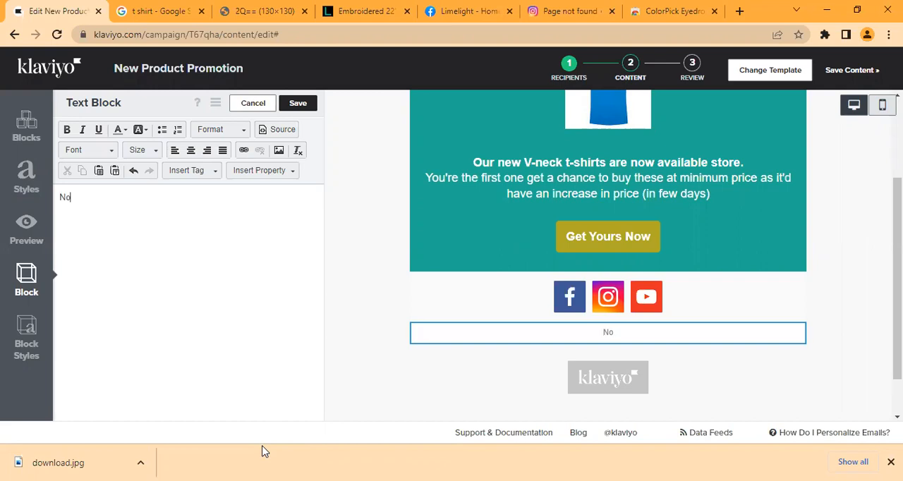
pyautogui.write(' Longer want')
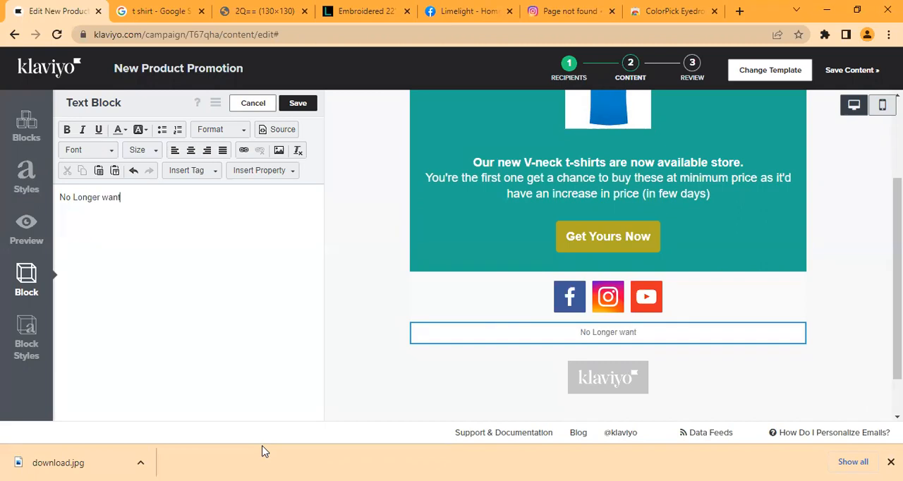
pyautogui.write(' to rec')
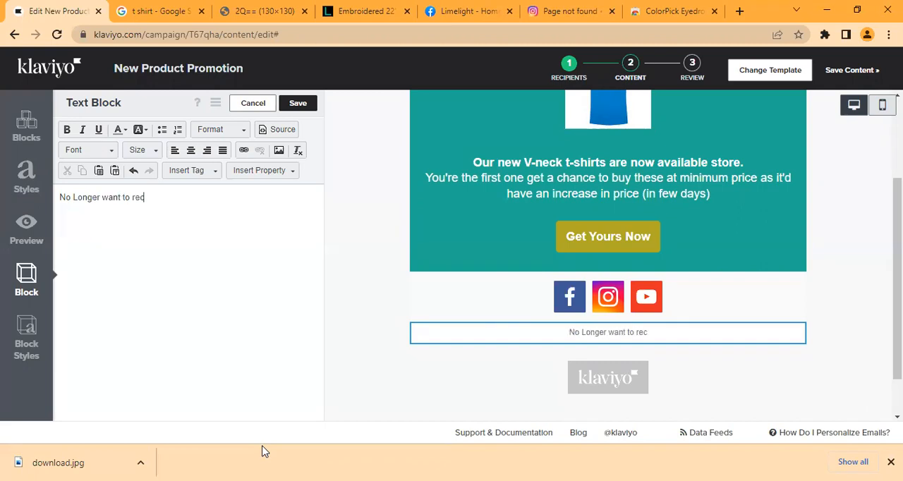
pyautogui.write('ieve these')
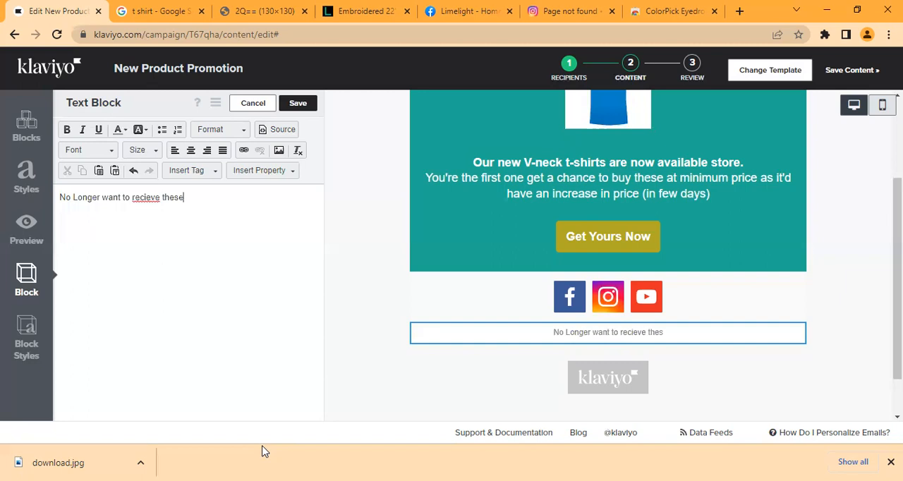
pyautogui.write(' emails?')
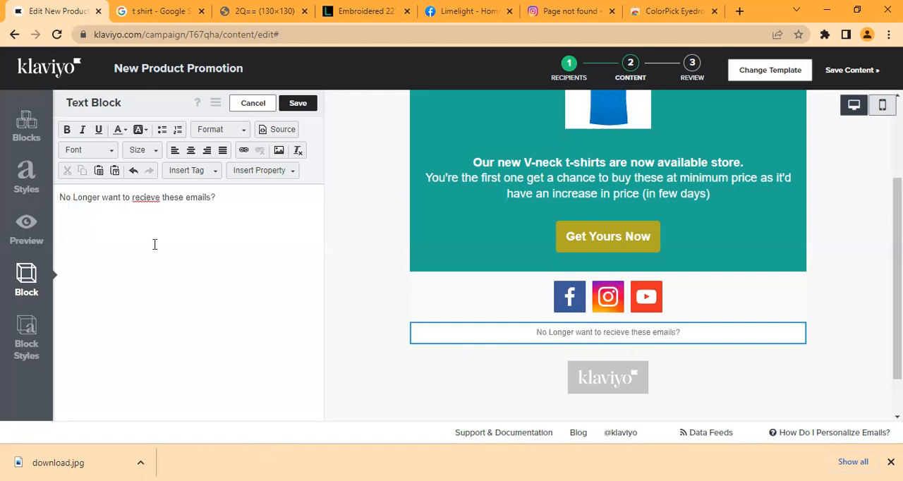
pyautogui.doubleClick(146, 199)
pyautogui.write('receive')
# Step: Insert the Unsubscribe tag after the question in the footer text block
pyautogui.click(233, 197)
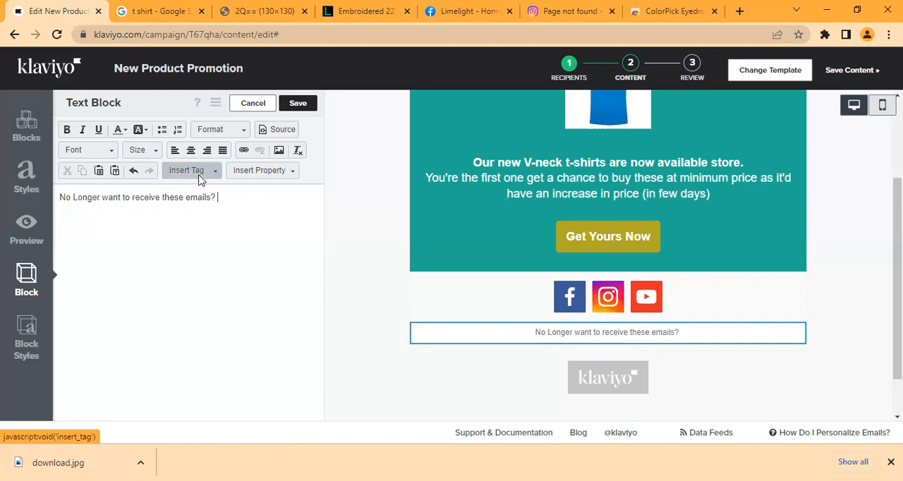
pyautogui.click(199, 180)
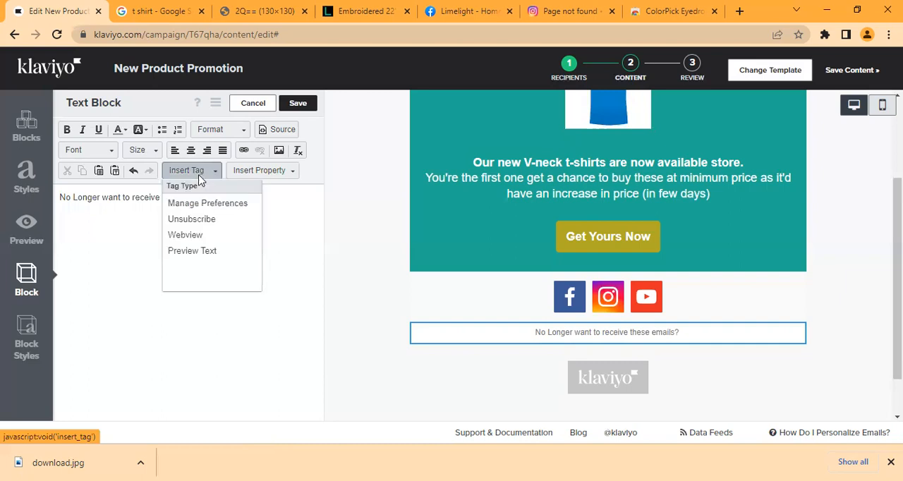
pyautogui.click(194, 219)
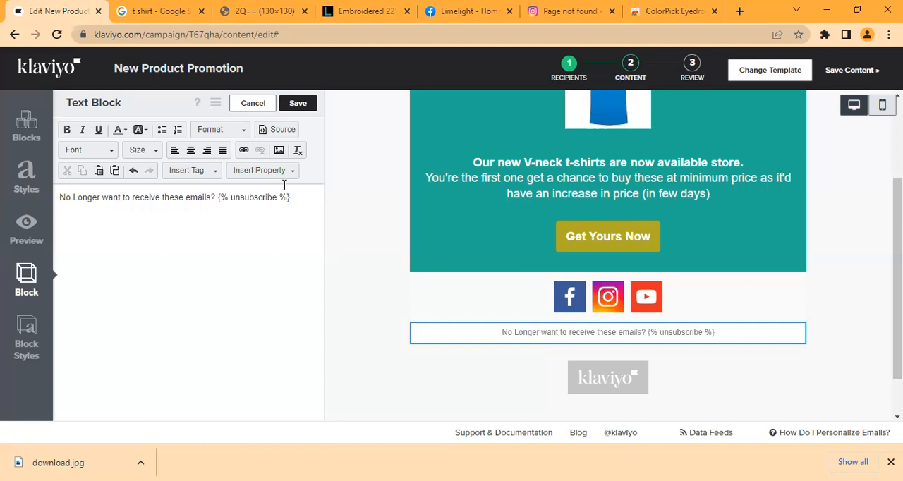
# Step: Center the footer's unsubscribe line at font size 11 and add an empty line below it
pyautogui.hotkey('ctrl', 'a')
pyautogui.click(191, 151)
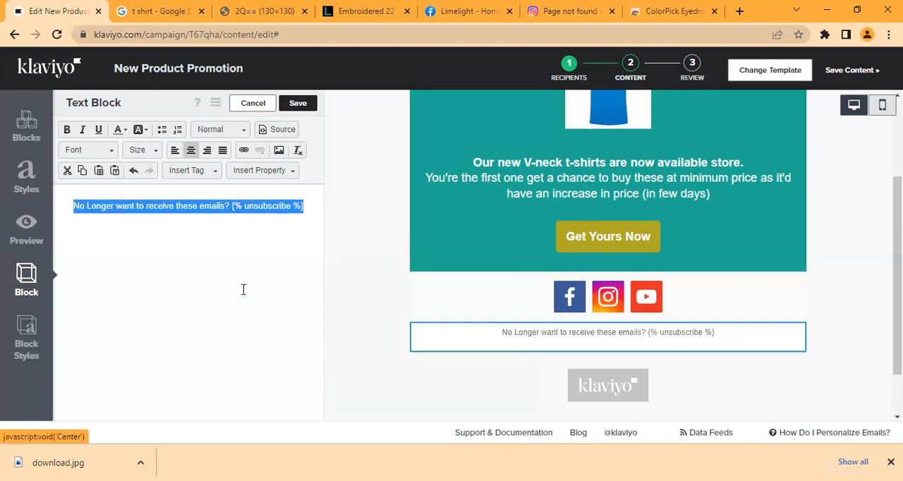
pyautogui.click(139, 183)
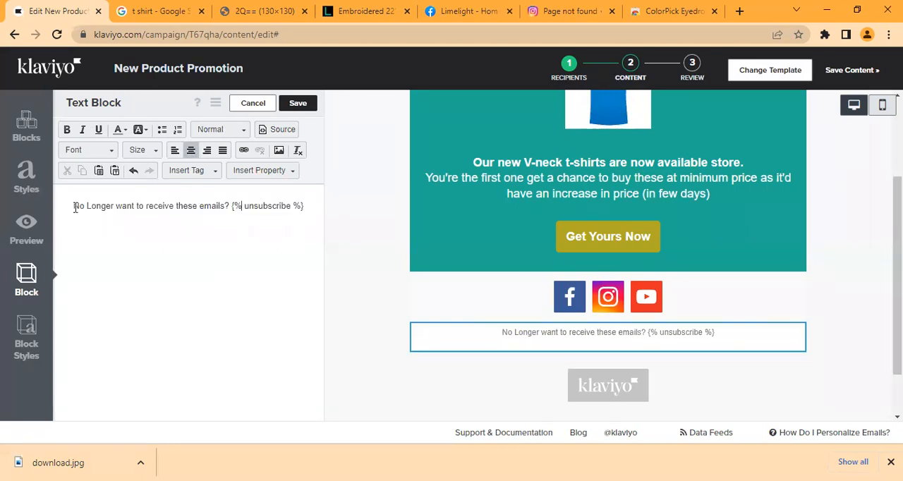
pyautogui.hotkey('ctrl', 'a')
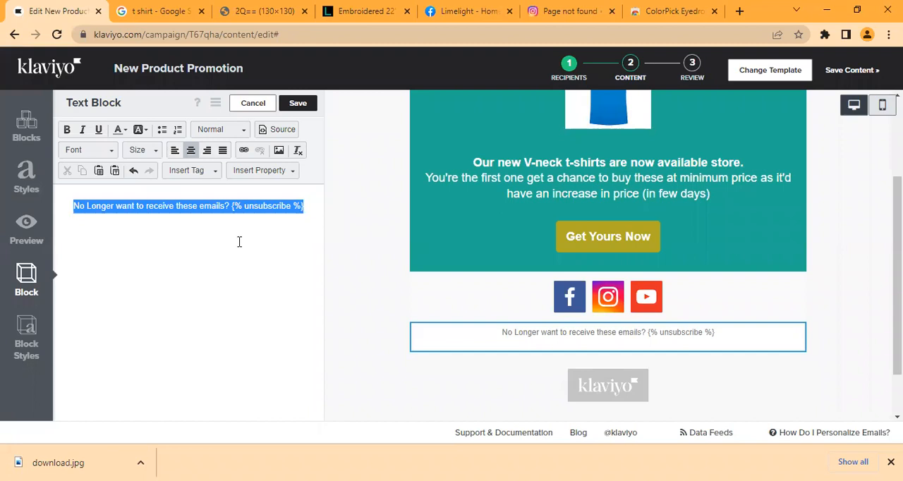
pyautogui.click(291, 209)
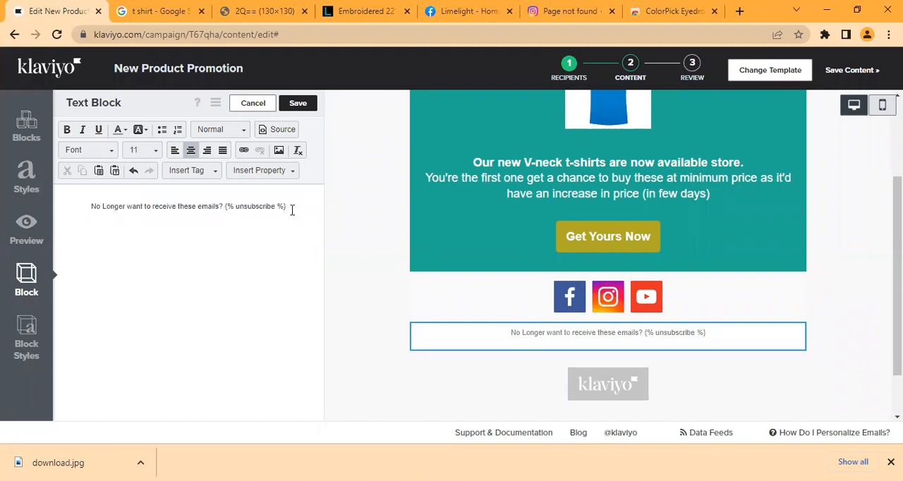
pyautogui.press('Return')
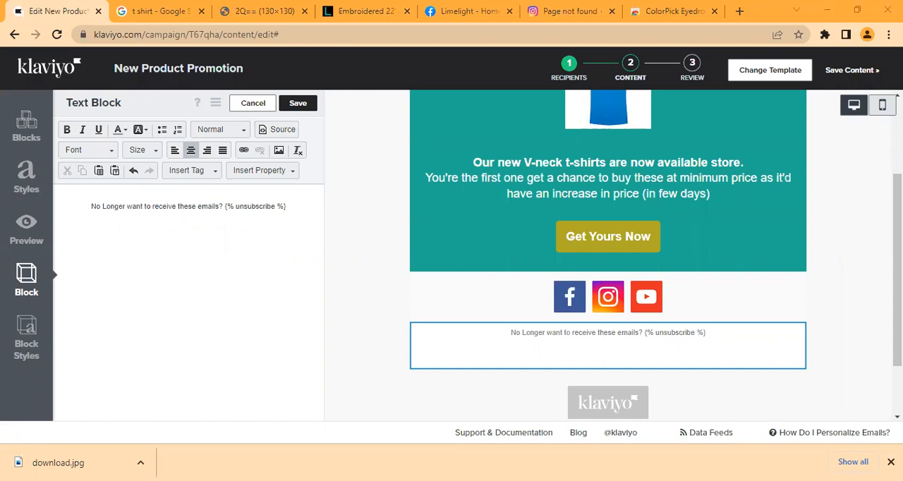
pyautogui.click(214, 234)
# Step: Search Google for "klaviyo tags" in a new browser tab and open the Guide to Template Tags and Variable Syntax
pyautogui.click(740, 11)
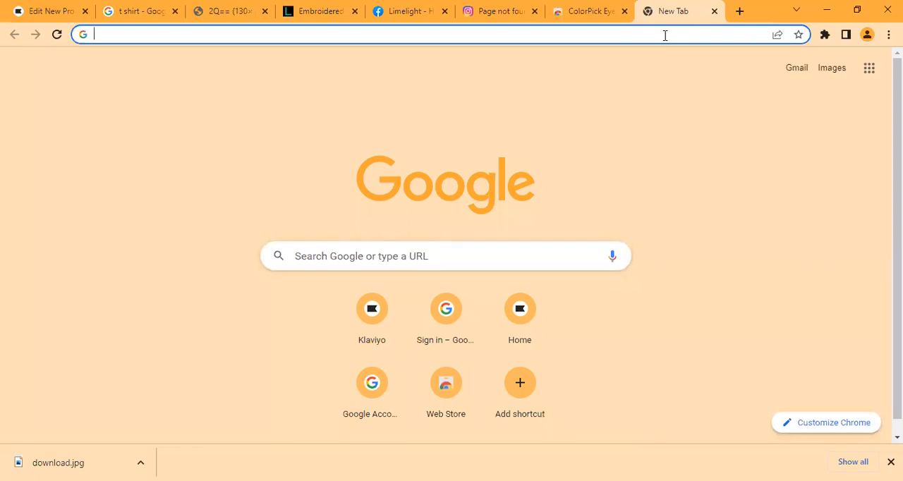
pyautogui.write('klaviyo ')
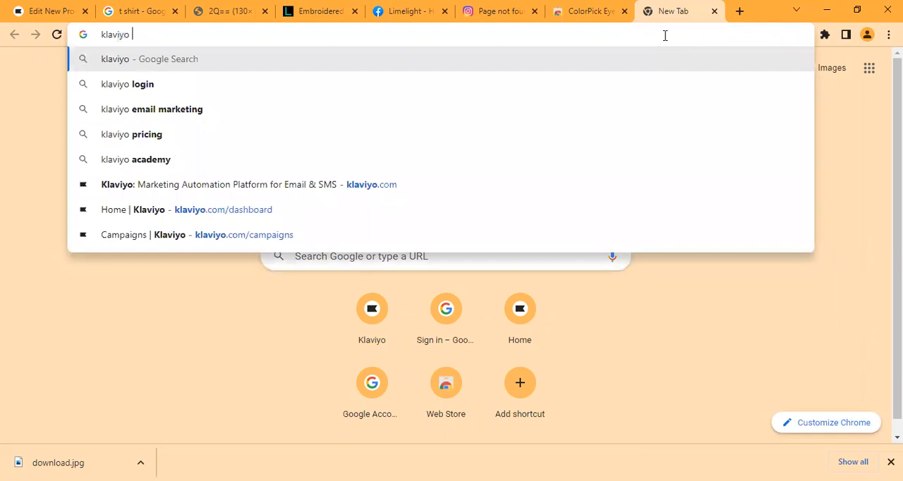
pyautogui.write('tag')
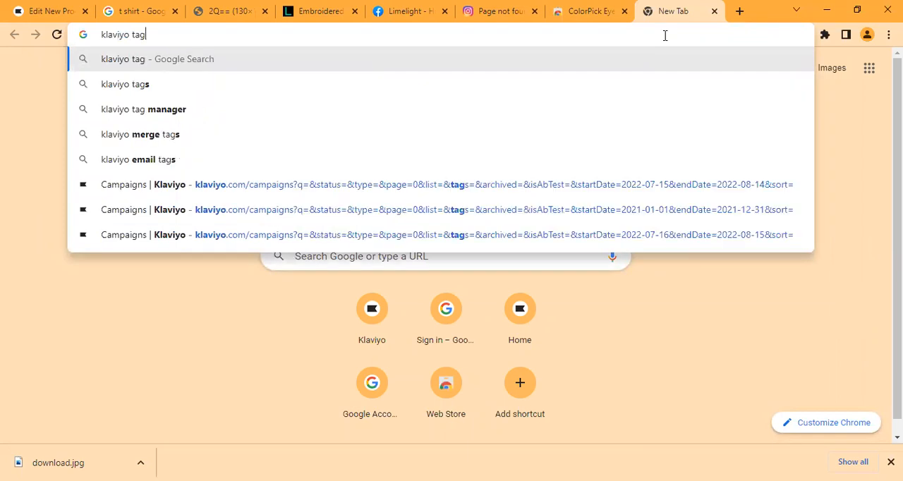
pyautogui.write('s')
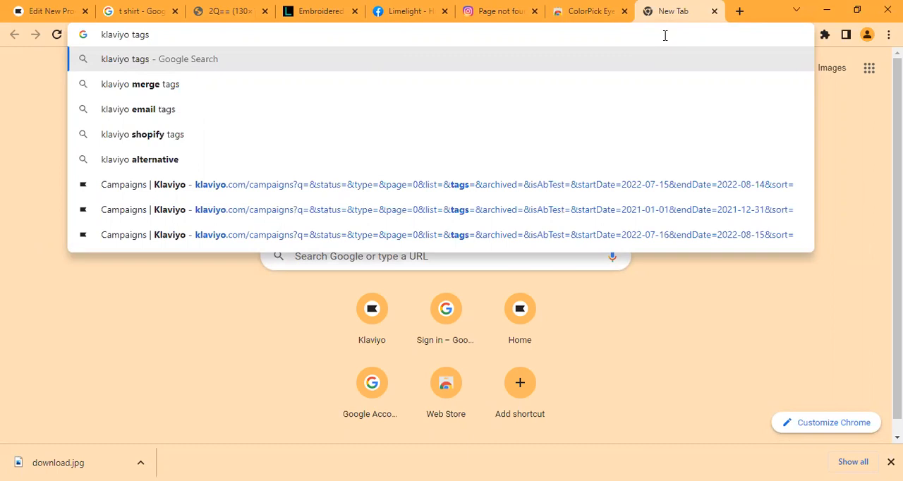
pyautogui.press('Return')
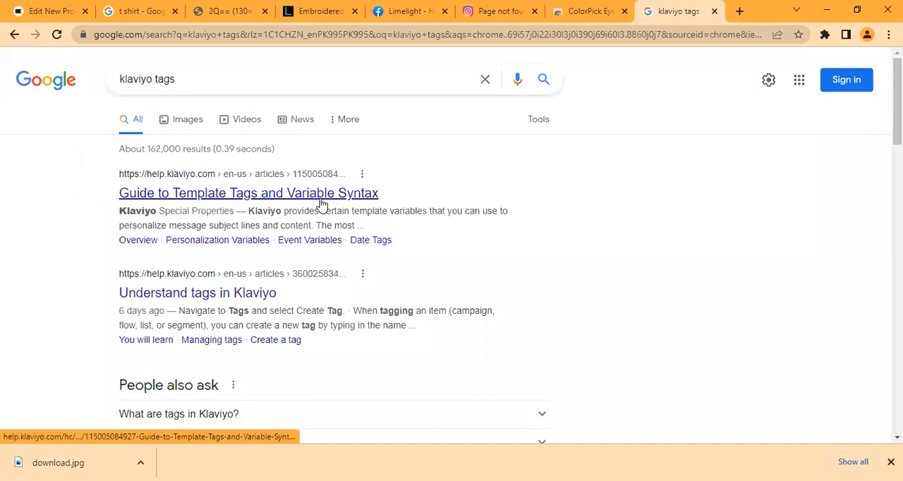
pyautogui.click(321, 203)
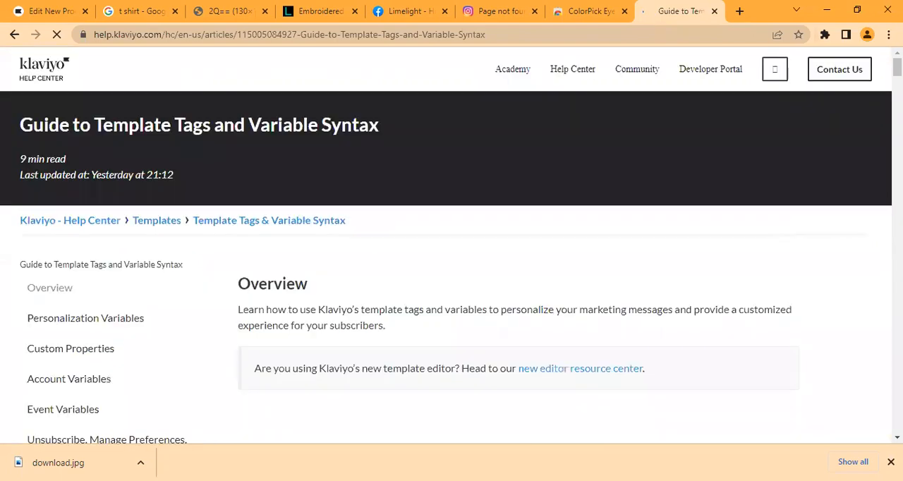
# Step: Copy the {{ organization.name }} variable from the Account Variables section of the guide
pyautogui.scroll(-1, 451, 245)
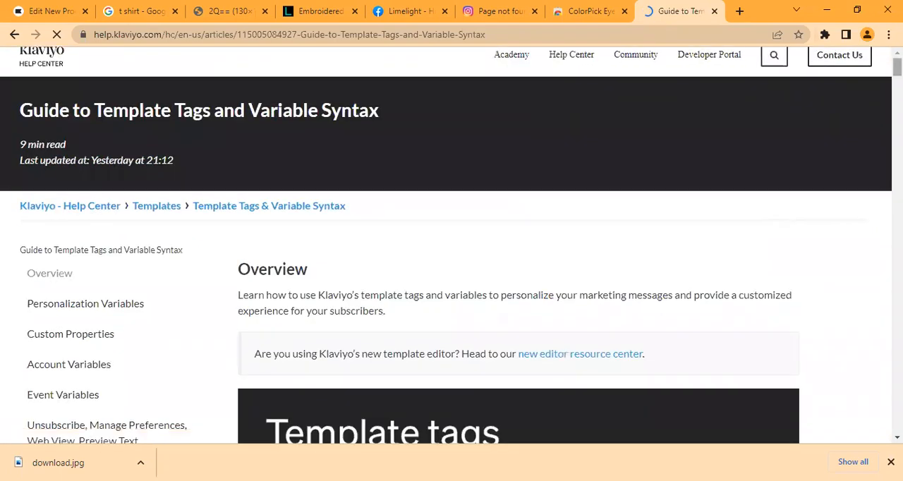
pyautogui.scroll(-8, 451, 245)
pyautogui.scroll(-5, 452, 246)
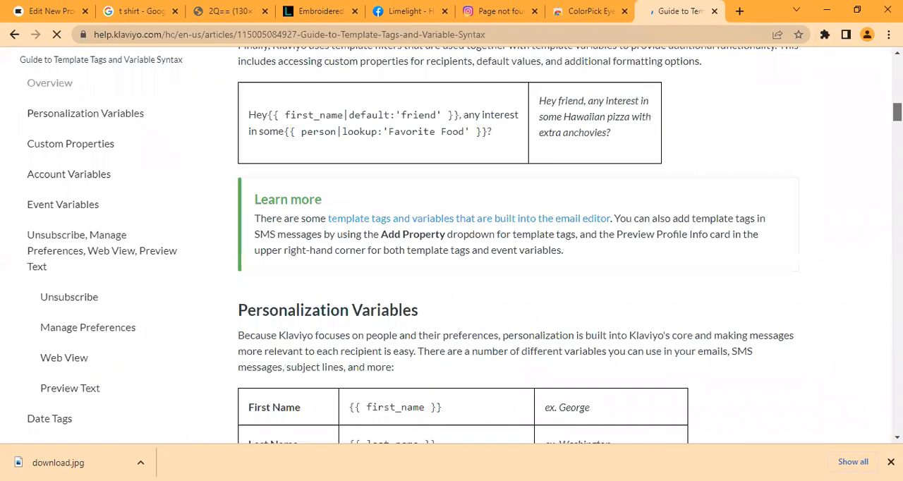
pyautogui.scroll(-5, 452, 246)
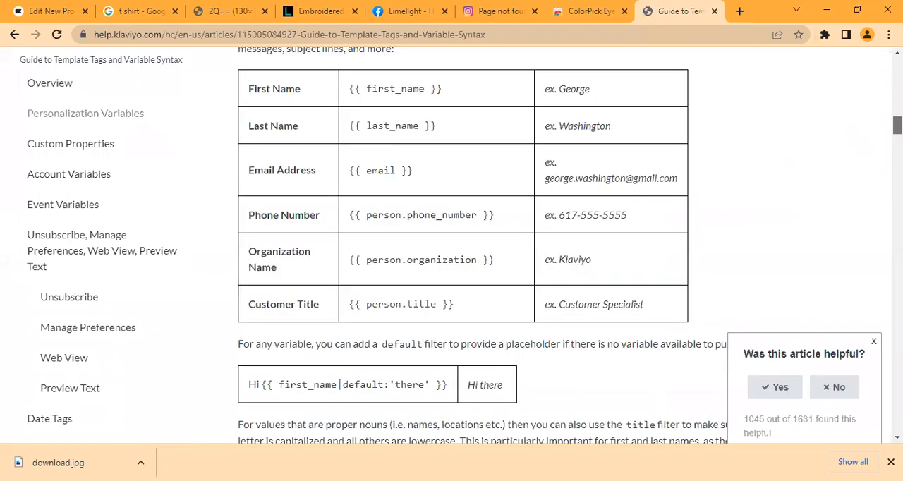
pyautogui.scroll(-1, 570, 245)
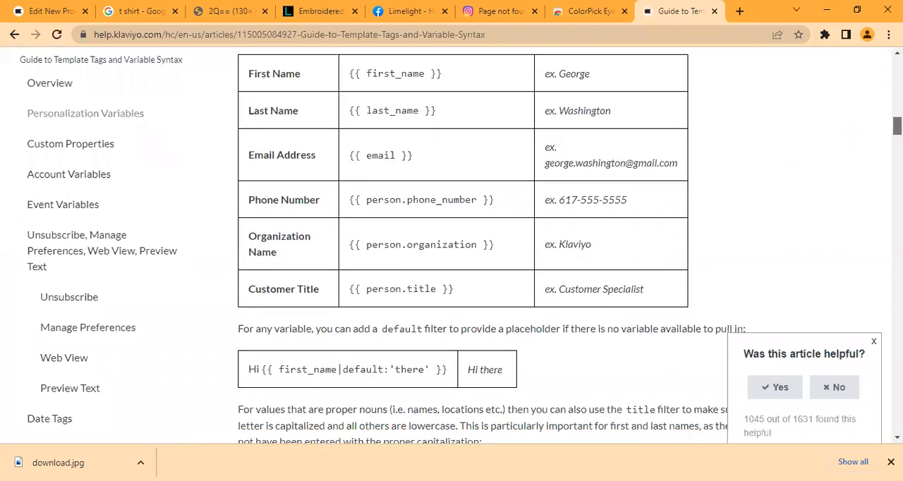
pyautogui.scroll(-6, 489, 247)
pyautogui.scroll(-3, 489, 247)
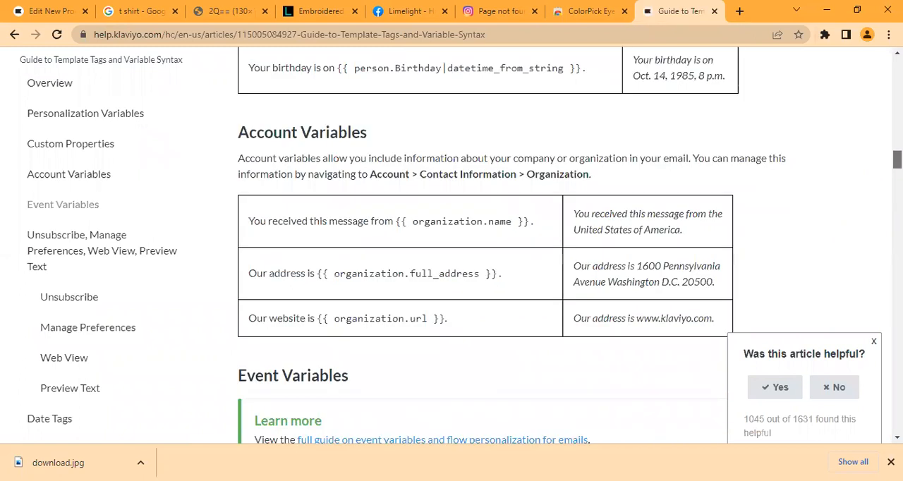
pyautogui.scroll(-1, 531, 182)
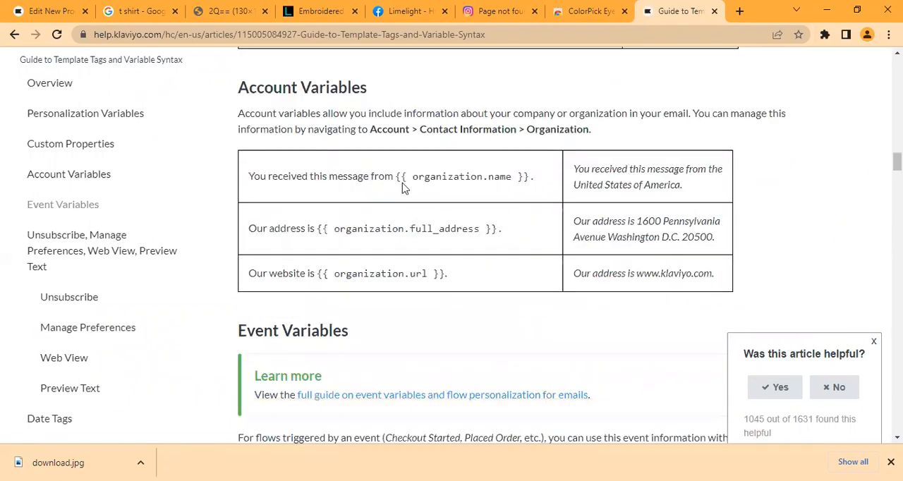
pyautogui.moveTo(397, 176); pyautogui.dragTo(531, 175)
pyautogui.hotkey('ctrl', 'c')
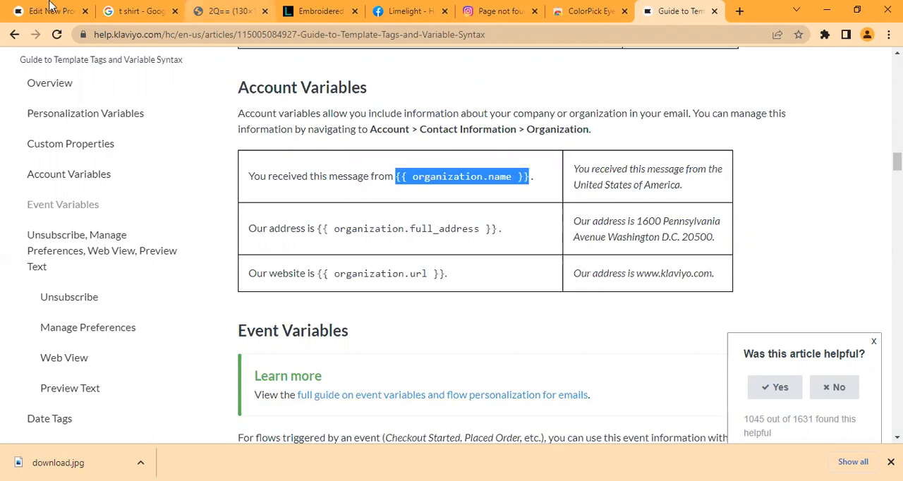
# Step: Return to the Klaviyo campaign editor and paste {{ organization.name }} as plain text below the unsubscribe line
pyautogui.click(53, 10)
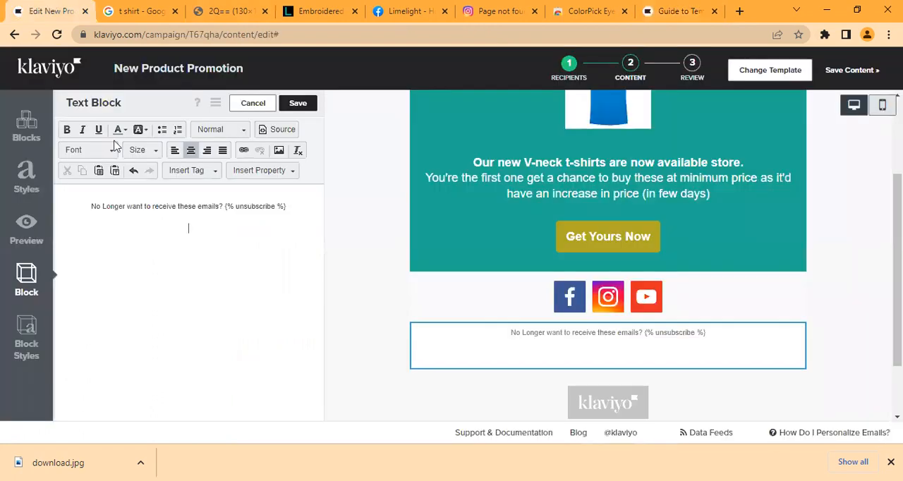
pyautogui.click(260, 173)
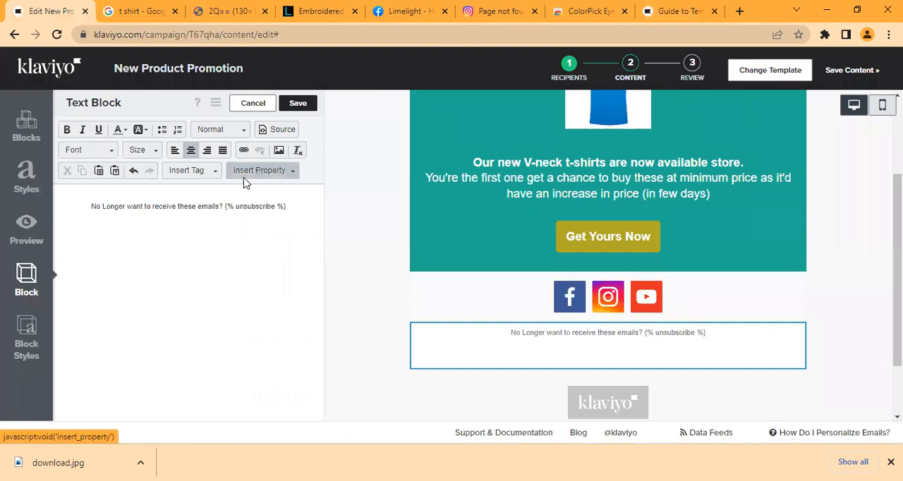
pyautogui.click(113, 176)
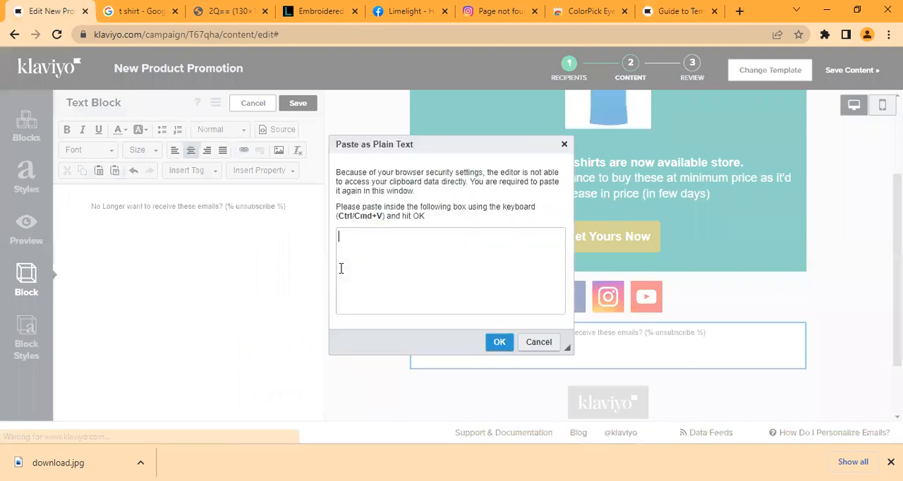
pyautogui.hotkey('ctrl', 'v')
pyautogui.click(500, 343)
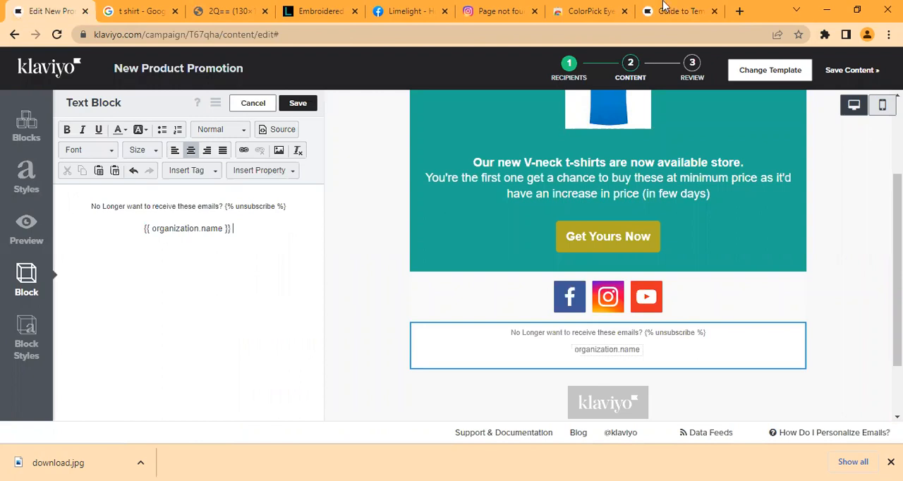
pyautogui.hotkey('ctrl', 'shift', 'Tab')
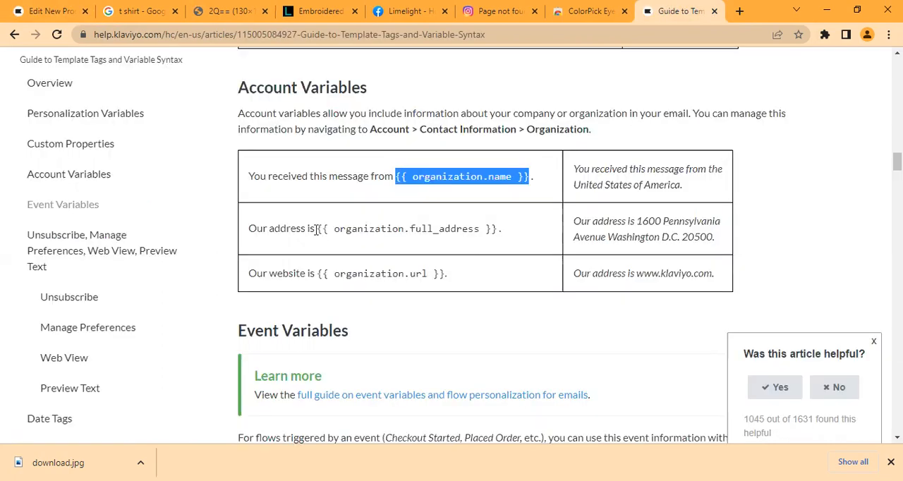
pyautogui.moveTo(318, 230); pyautogui.dragTo(501, 229)
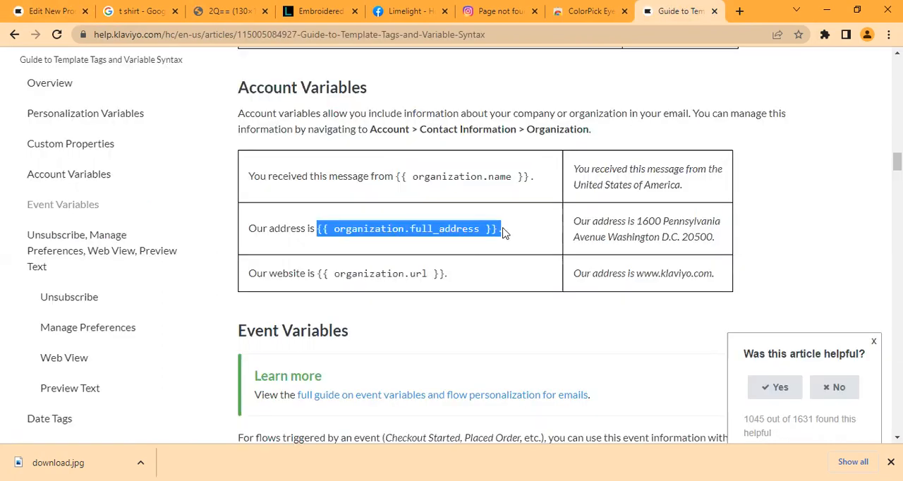
pyautogui.click(502, 229)
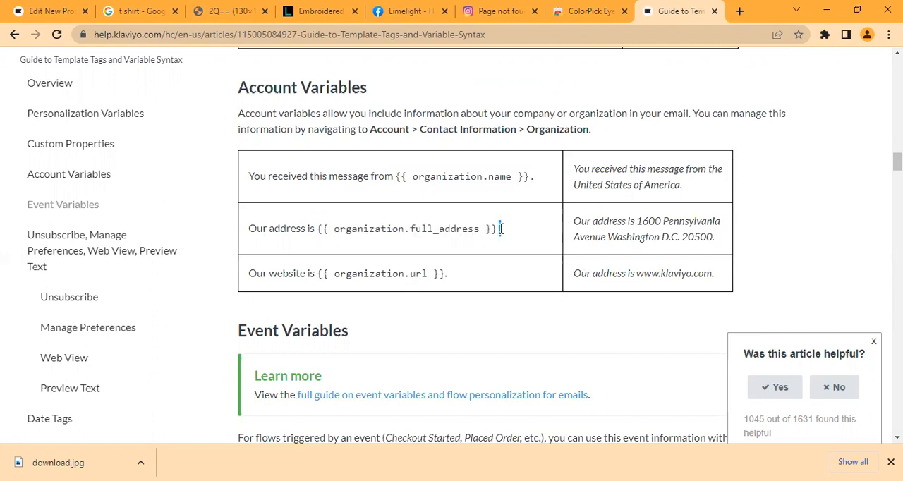
pyautogui.hotkey('ctrl', 'Tab')
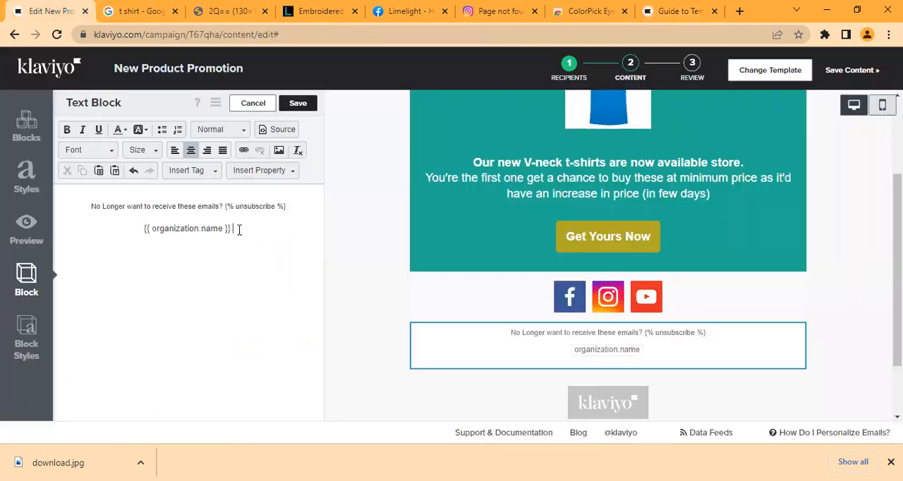
# Step: Copy {{ organization.full_address }} from the guide's Account Variables section and paste it as plain text after {{ organization.name }} in the footer text block
pyautogui.click(114, 170)
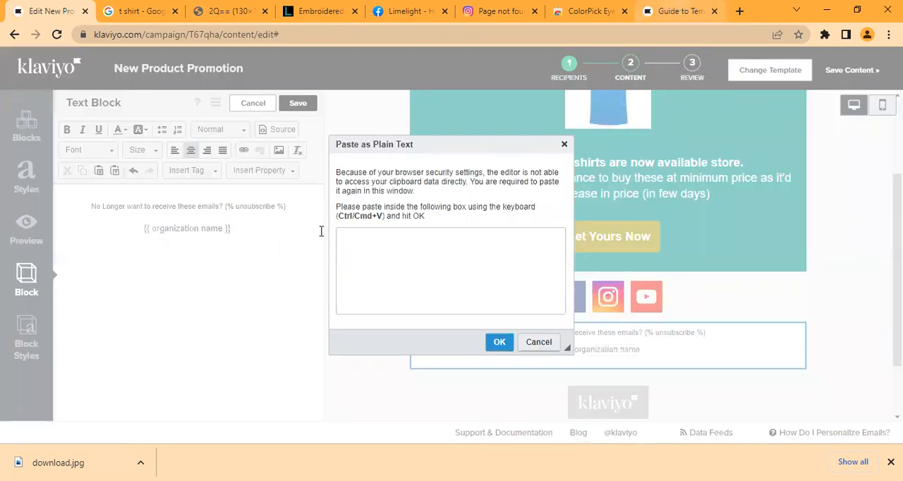
pyautogui.click(681, 11)
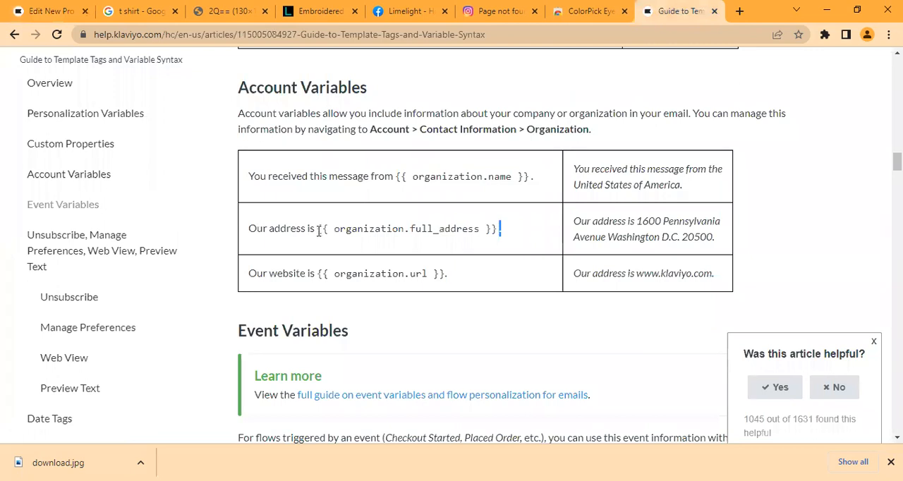
pyautogui.click(319, 227)
pyautogui.keyDown('shift'); pyautogui.click(497, 233); pyautogui.keyUp('shift')
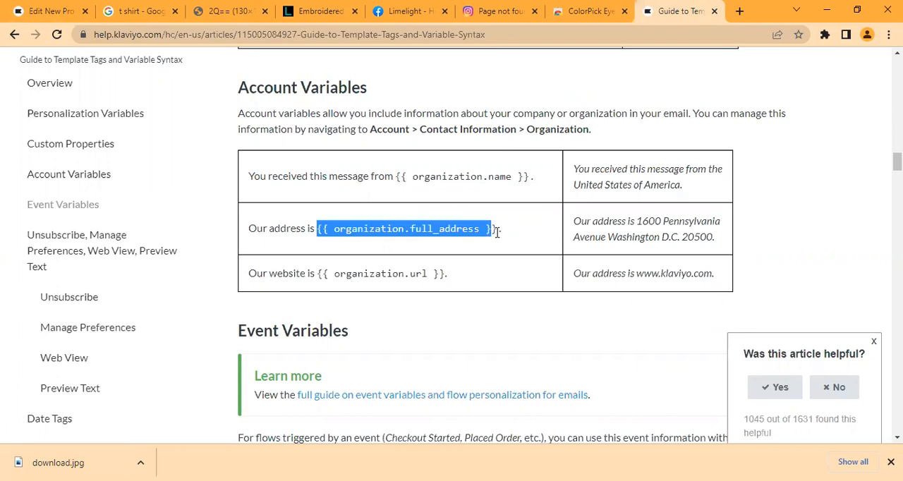
pyautogui.moveTo(497, 233); pyautogui.dragTo(497, 233)
pyautogui.hotkey('ctrl', 'c')
pyautogui.hotkey('ctrl', '1')
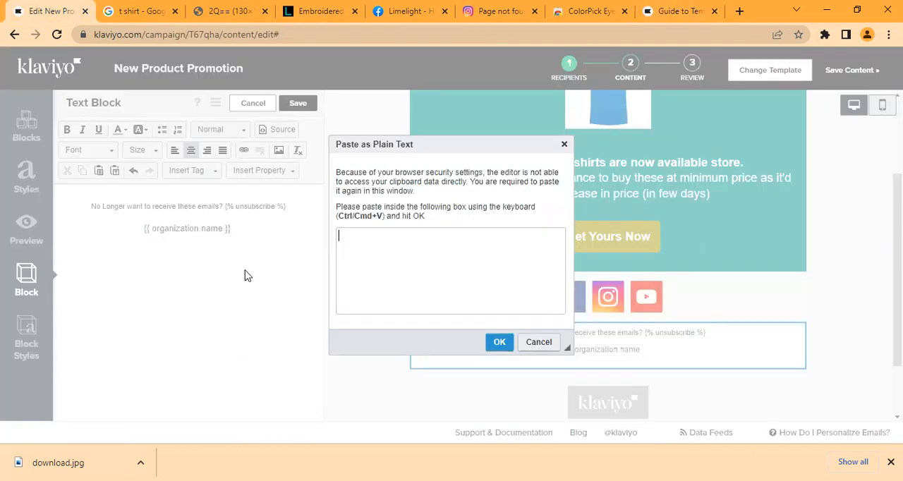
pyautogui.hotkey('ctrl', 'v')
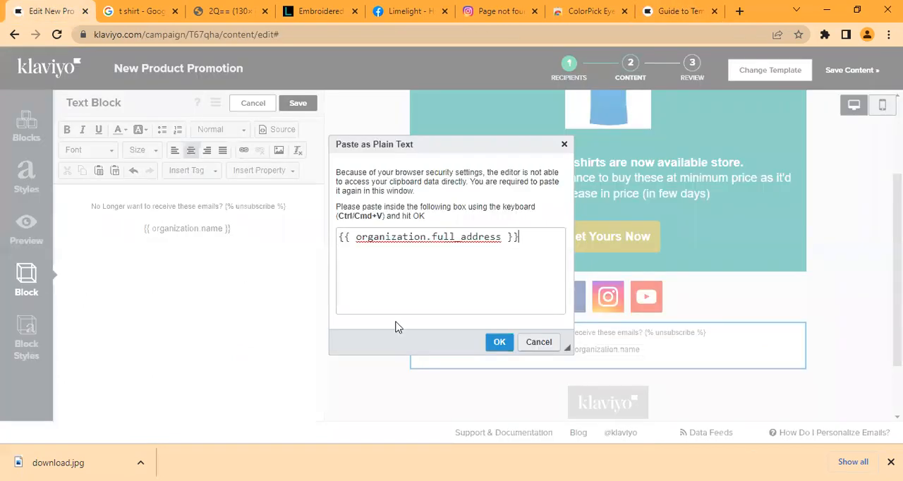
pyautogui.click(499, 342)
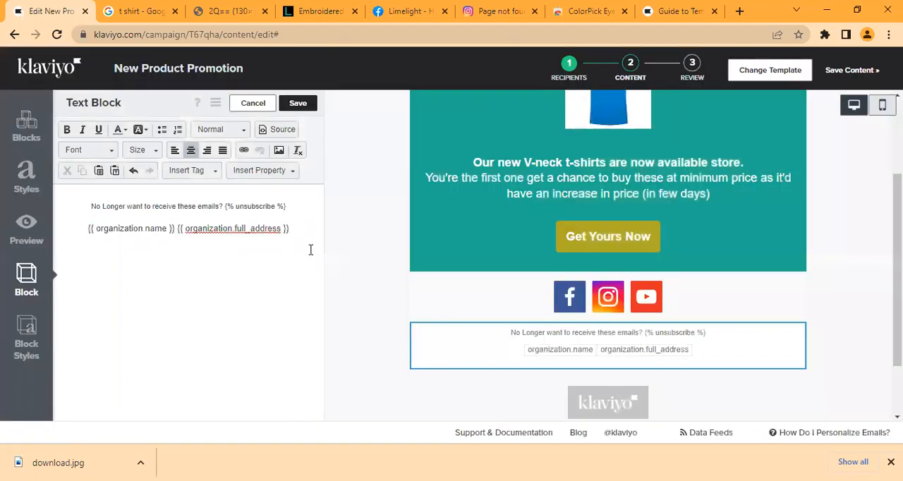
pyautogui.click(674, 5)
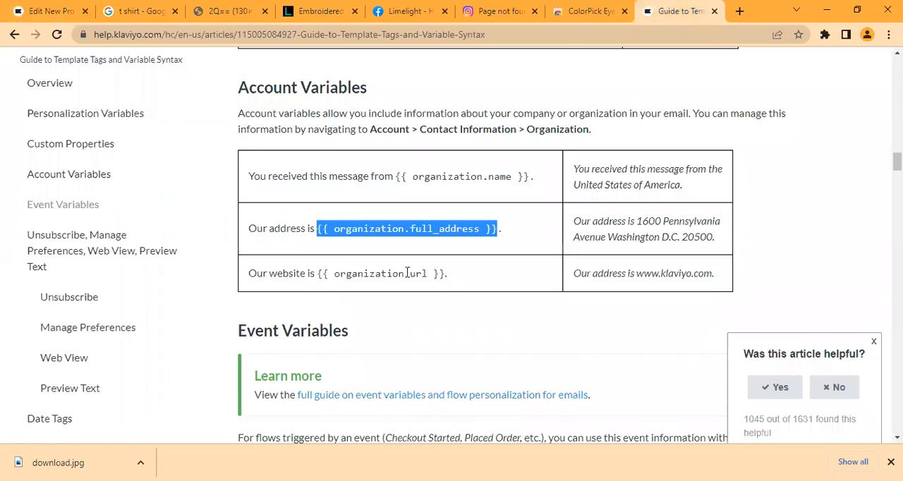
pyautogui.click(52, 5)
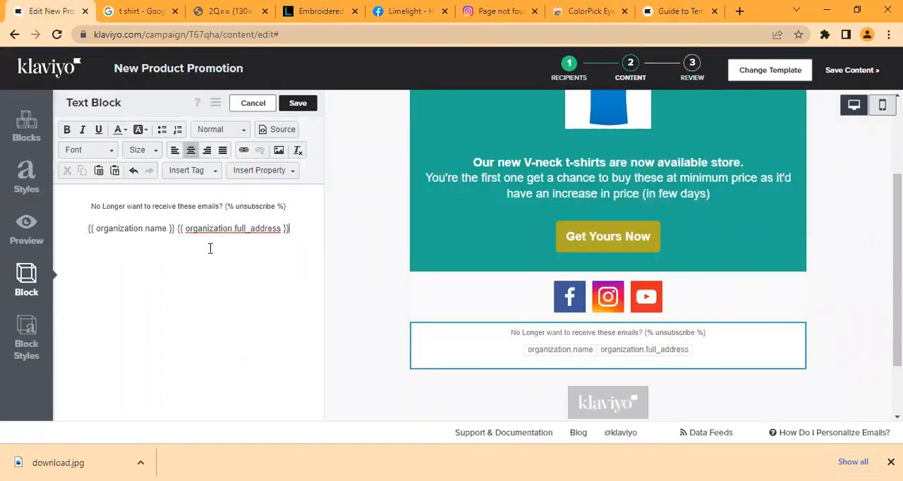
# Step: Set the footer text block's background to FAFAFA, the color sampled from the email with the ColorPick Eyedropper
pyautogui.click(27, 343)
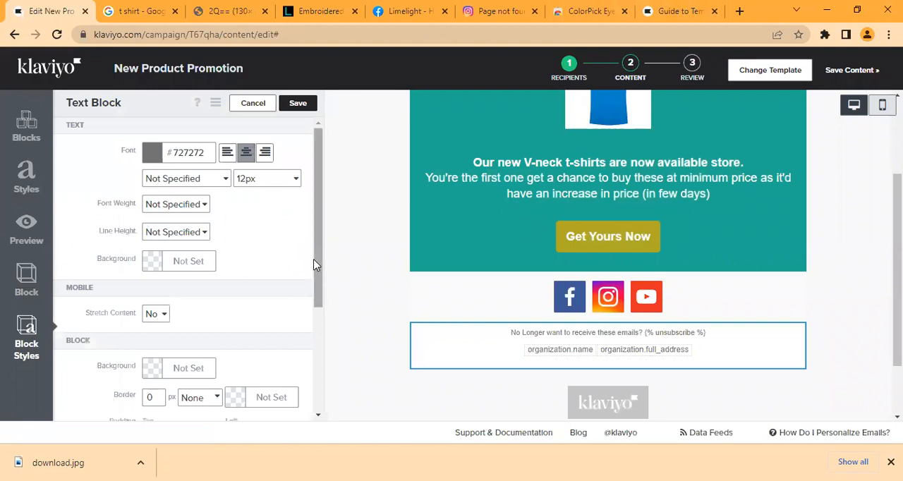
pyautogui.scroll(-1, 313, 312)
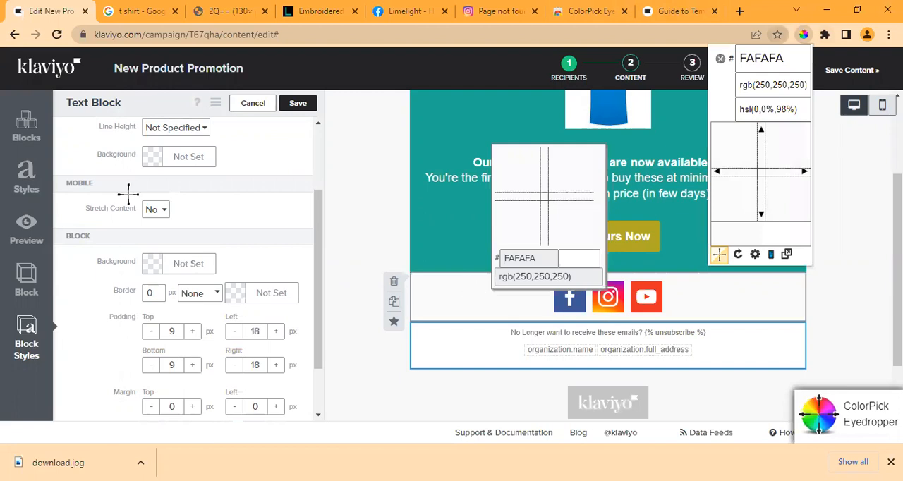
pyautogui.click(152, 264)
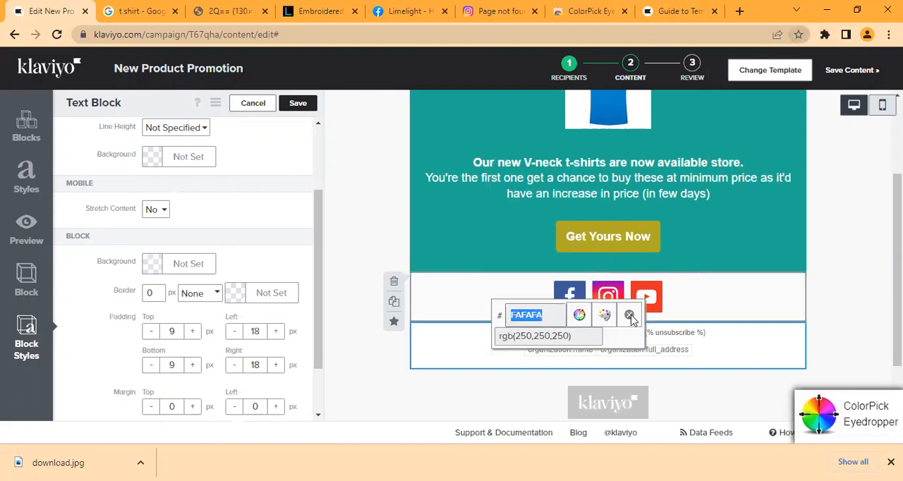
pyautogui.press('Escape')
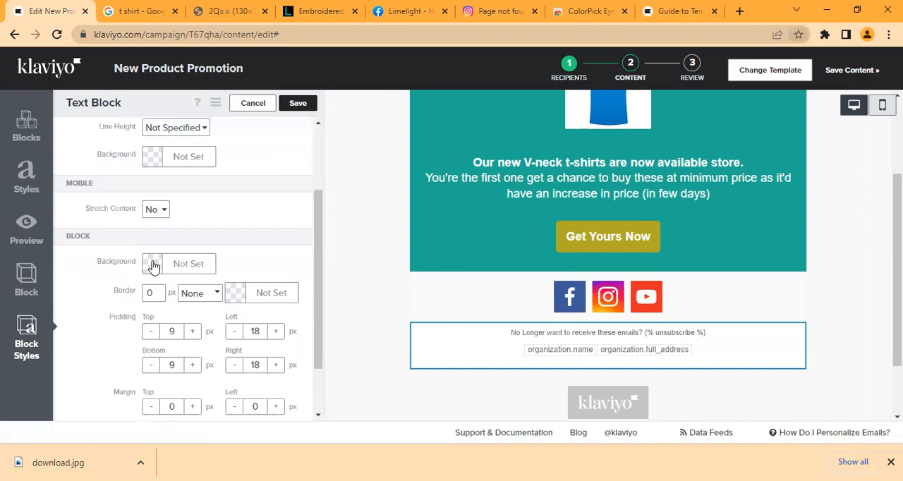
pyautogui.click(154, 266)
pyautogui.hotkey('ctrl', 'v')
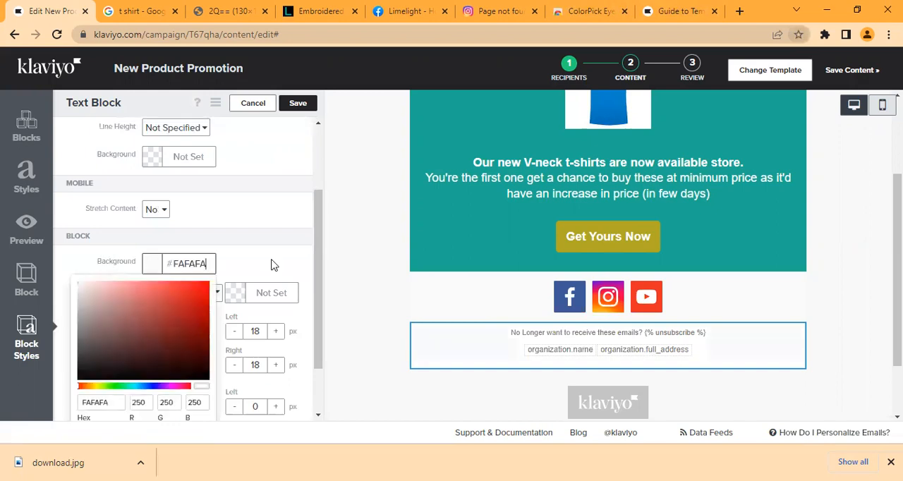
pyautogui.click(275, 264)
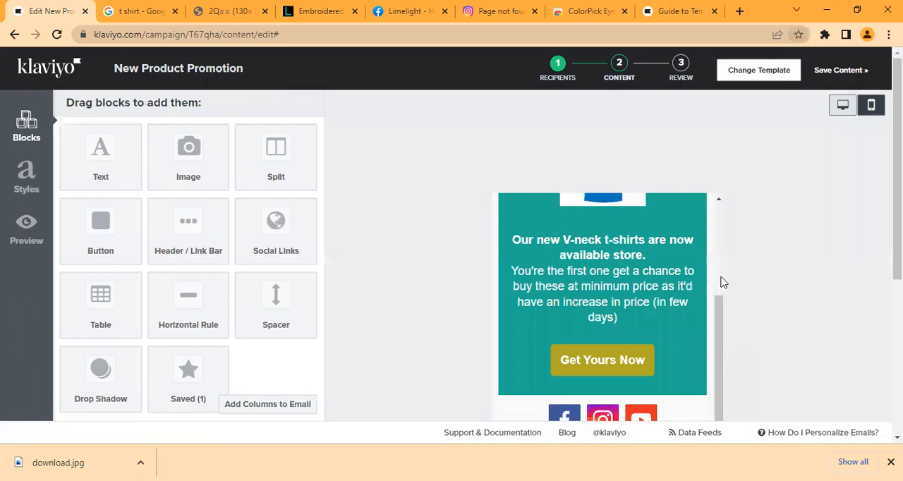
# Step: Review the email's layout in the mobile view and return to the desktop view
pyautogui.moveTo(722, 208); pyautogui.dragTo(745, 192)
pyautogui.moveTo(720, 382)
pyautogui.mouseDown()
pyautogui.moveTo(720, 356)
pyautogui.moveTo(720, 397)
pyautogui.mouseUp()
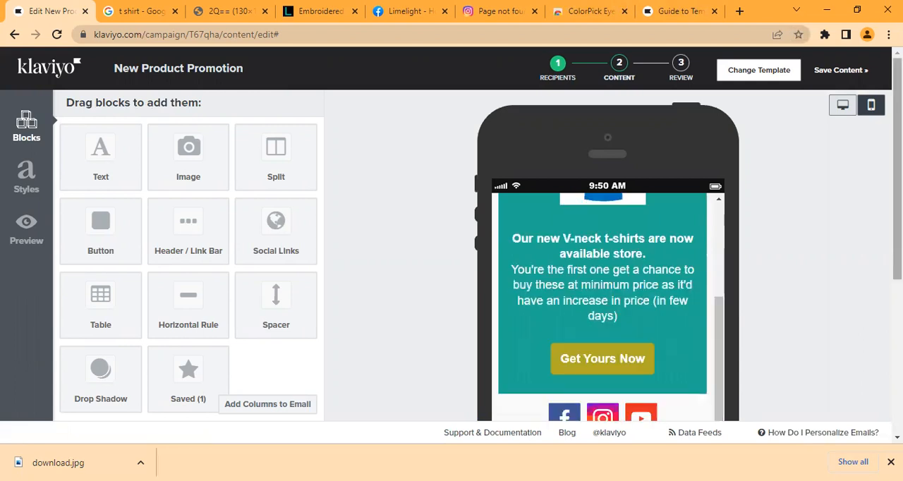
pyautogui.scroll(-3, 607, 303)
pyautogui.scroll(3, 832, 109)
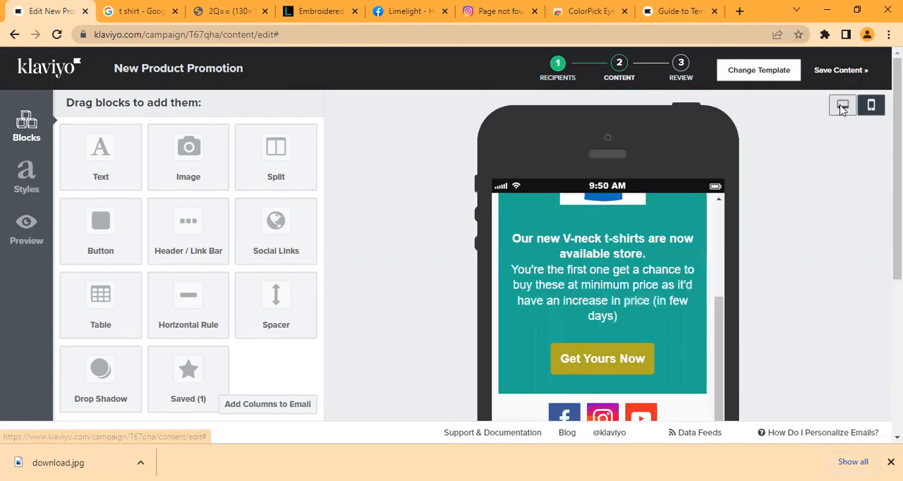
pyautogui.click(842, 106)
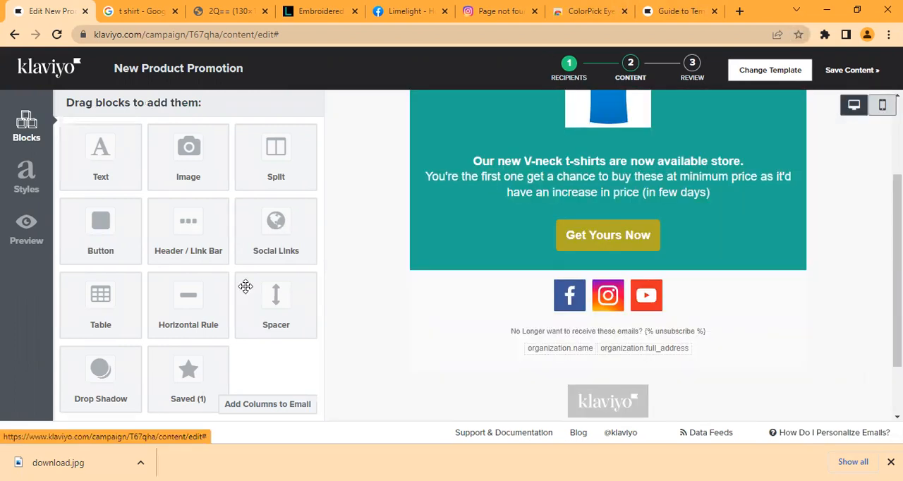
# Step: Preview the email directly in Klaviyo, check the organization name and address in its footer, and close the preview
pyautogui.click(21, 226)
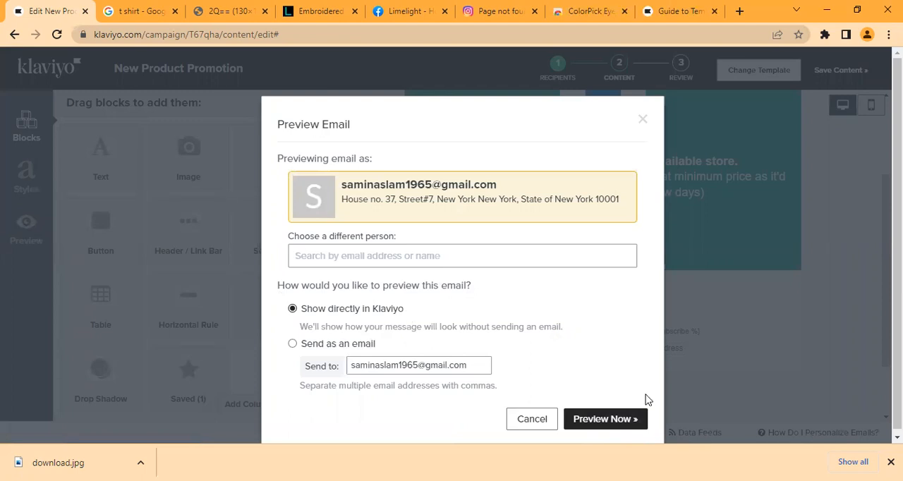
pyautogui.click(606, 419)
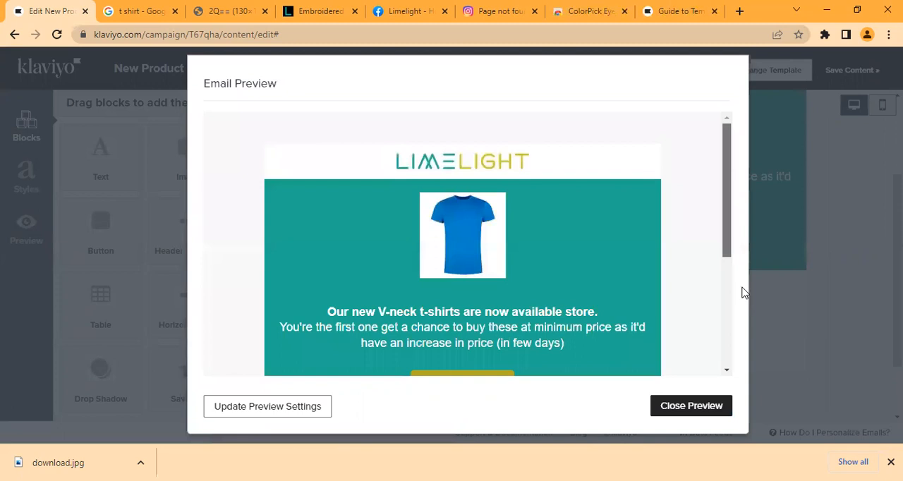
pyautogui.scroll(-3, 742, 292)
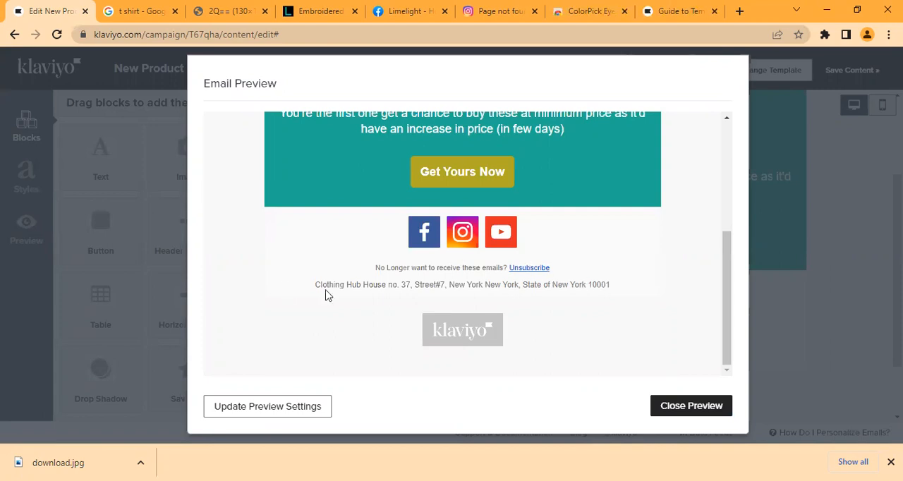
pyautogui.moveTo(317, 284); pyautogui.dragTo(565, 305)
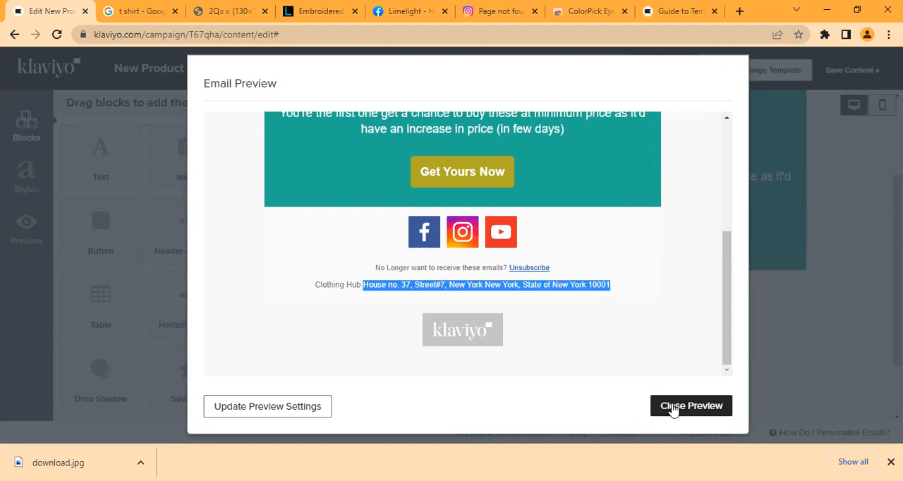
pyautogui.click(674, 408)
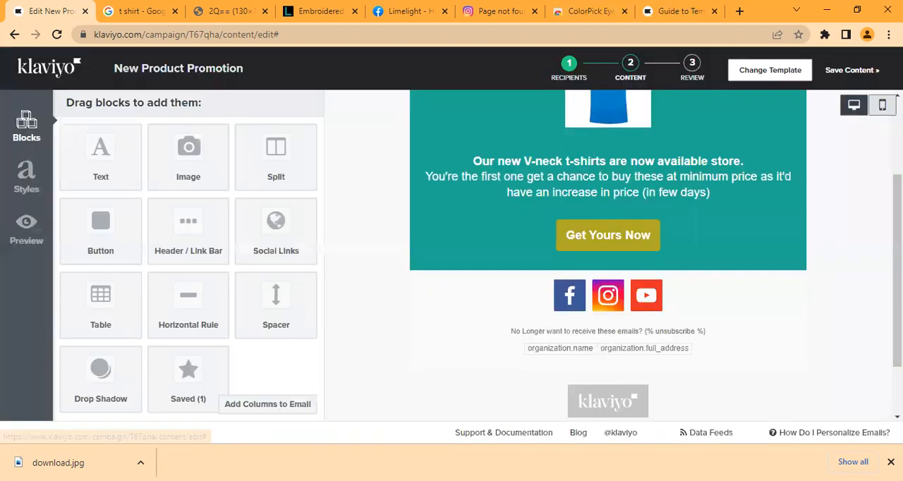
# Step: Send a preview of the campaign as an email to the prefilled recipient address
pyautogui.scroll(-1, 608, 282)
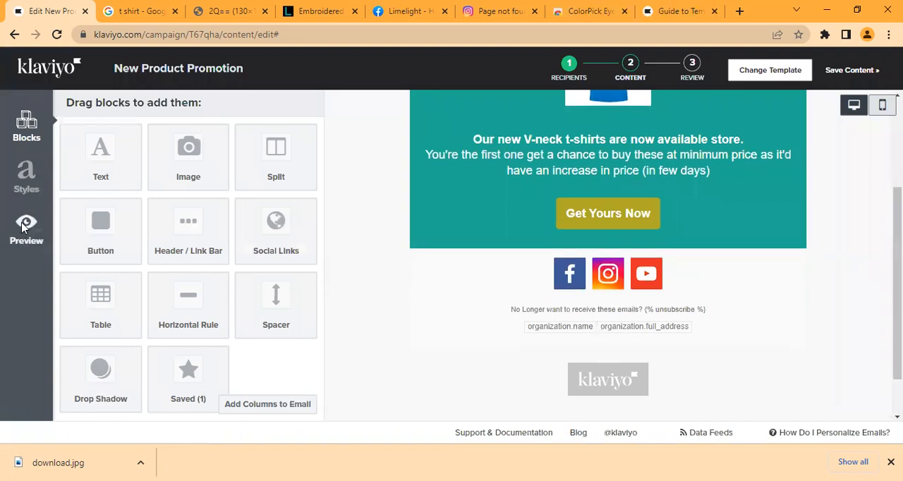
pyautogui.click(26, 226)
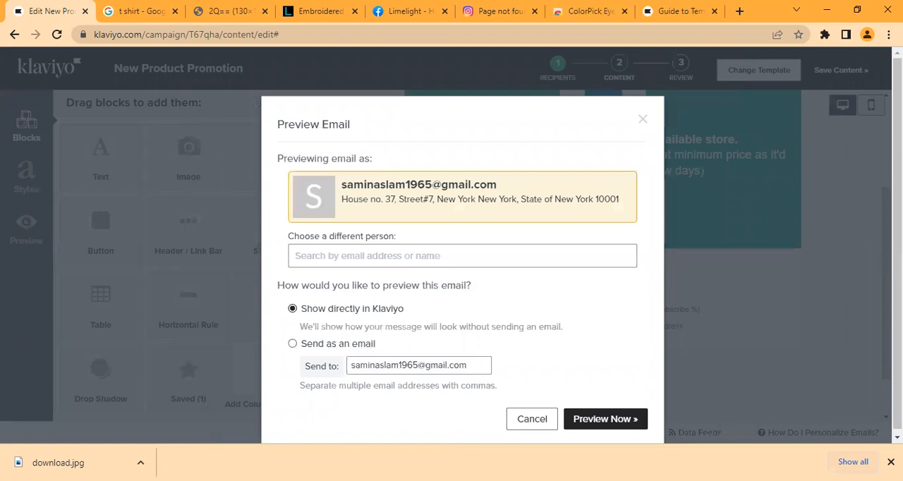
pyautogui.click(890, 462)
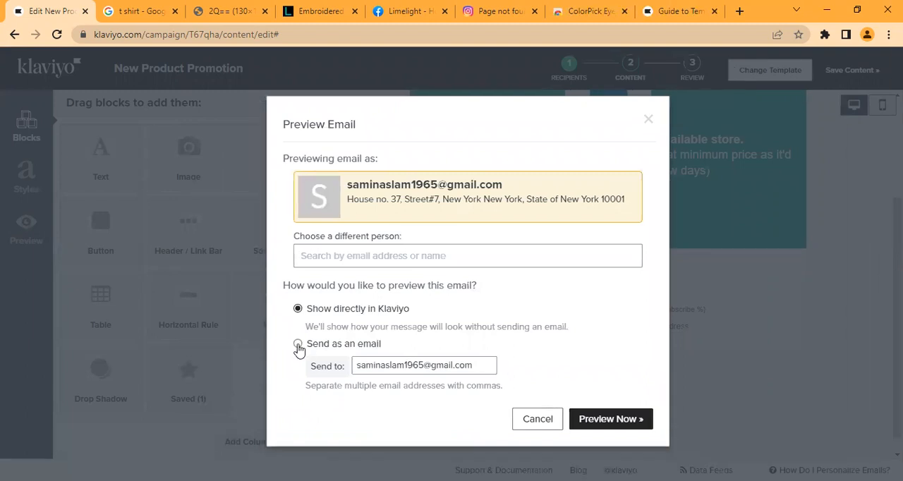
pyautogui.click(297, 345)
pyautogui.click(608, 422)
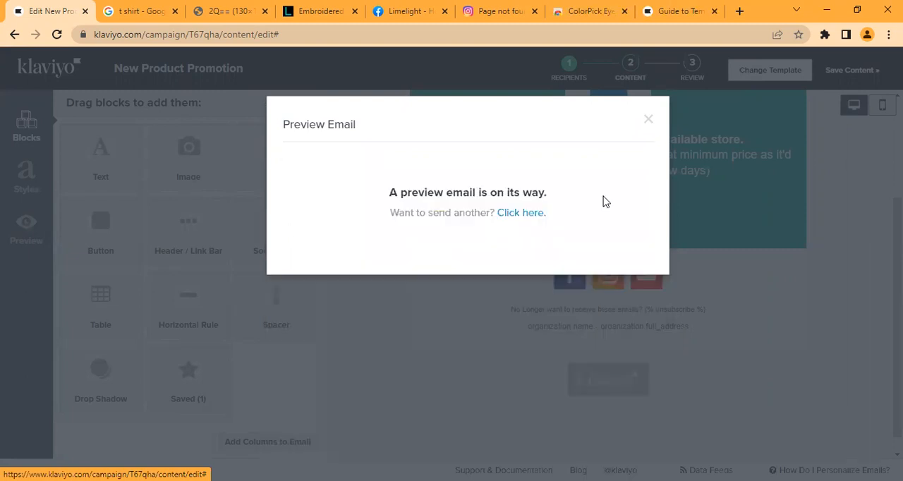
# Step: Send another preview email, replacing the prefilled address with a different recipient's e-mail address
pyautogui.click(184, 203)
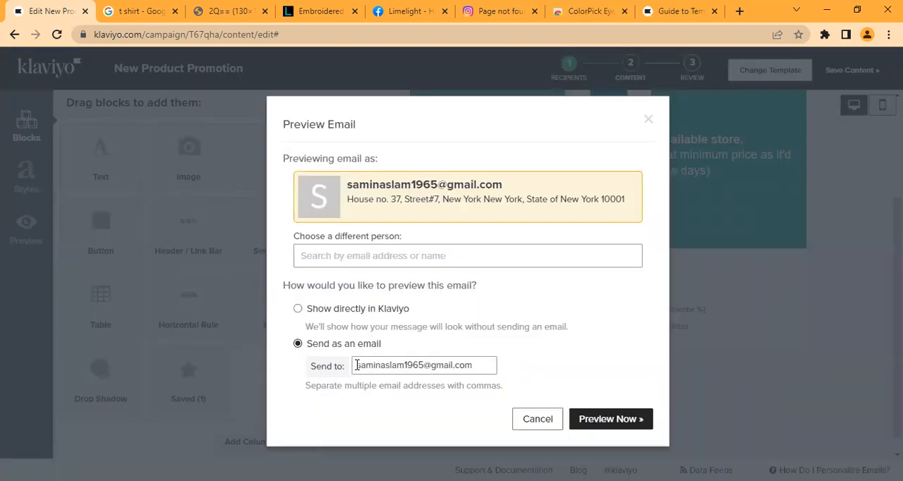
pyautogui.doubleClick(422, 366)
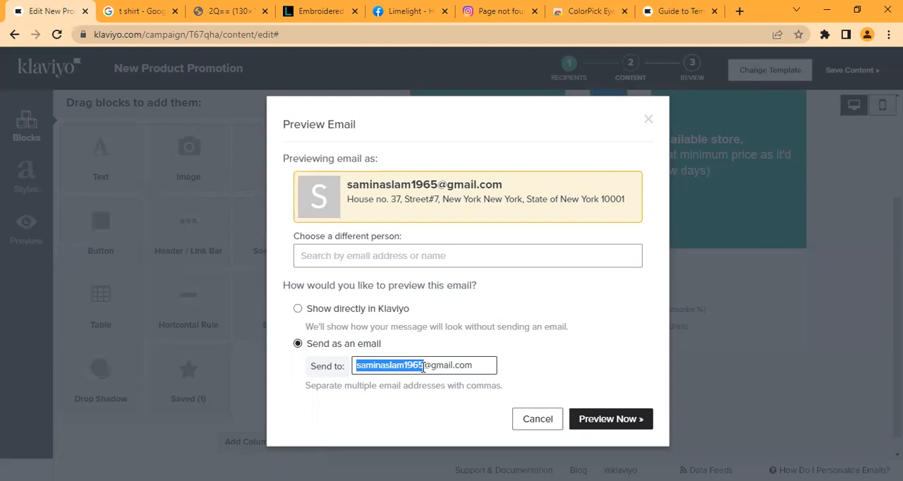
pyautogui.press('BackSpace')
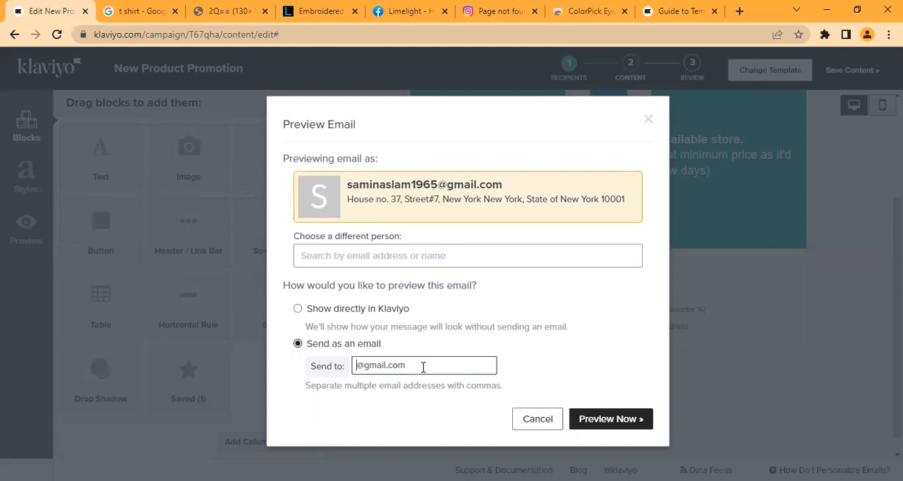
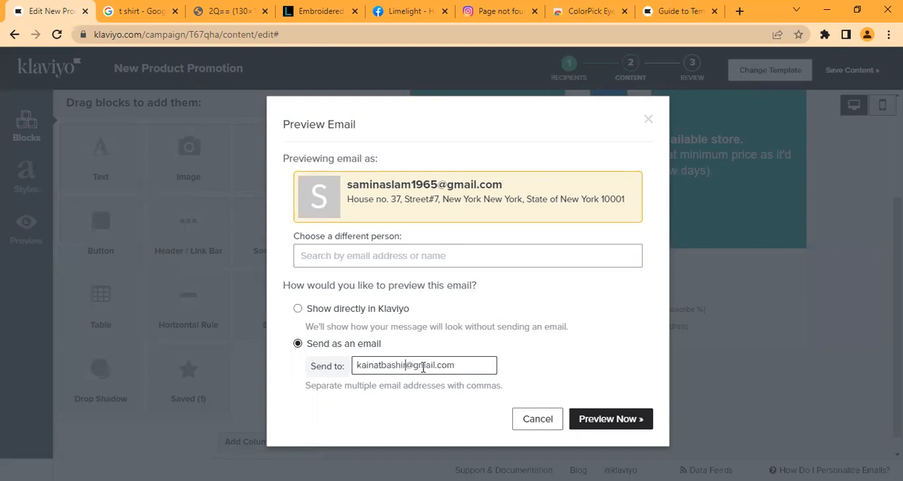
pyautogui.click(622, 424)
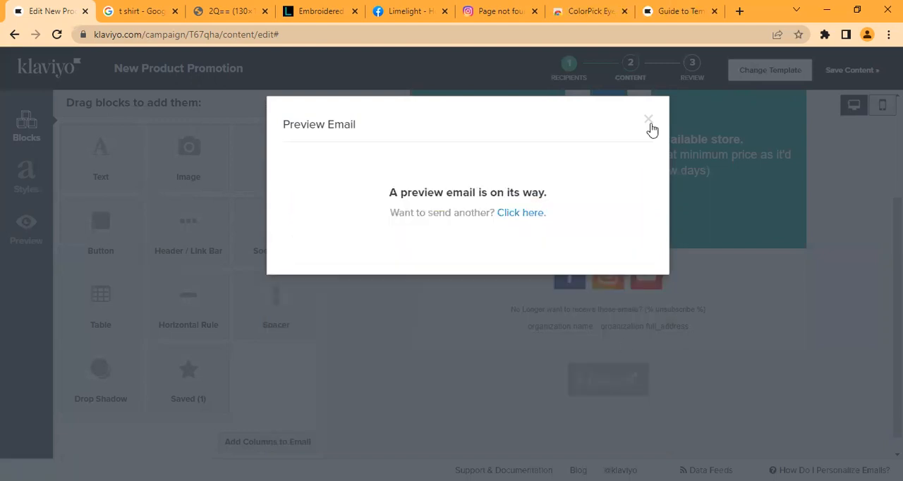
# Step: Close the email preview dialog and look over the email's full layout in the desktop view
pyautogui.click(703, 236)
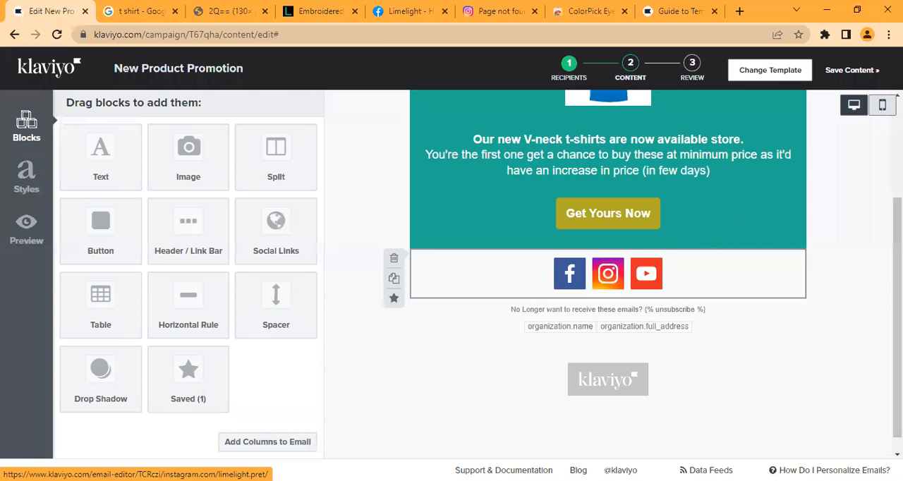
pyautogui.scroll(1, 608, 273)
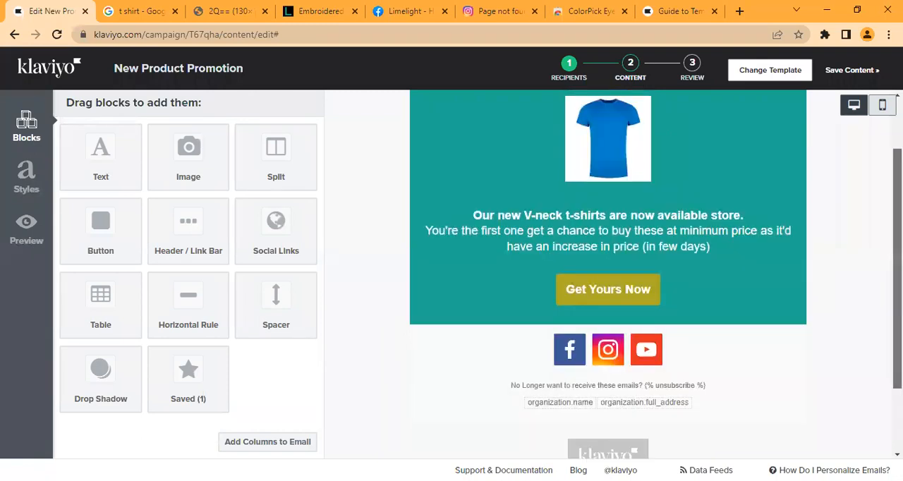
pyautogui.scroll(-1, 608, 274)
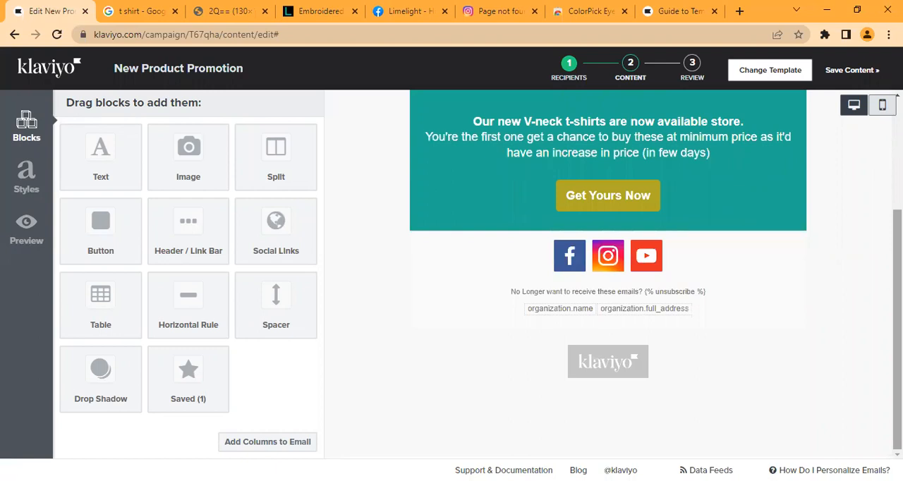
pyautogui.scroll(2, 608, 274)
pyautogui.scroll(-2, 608, 274)
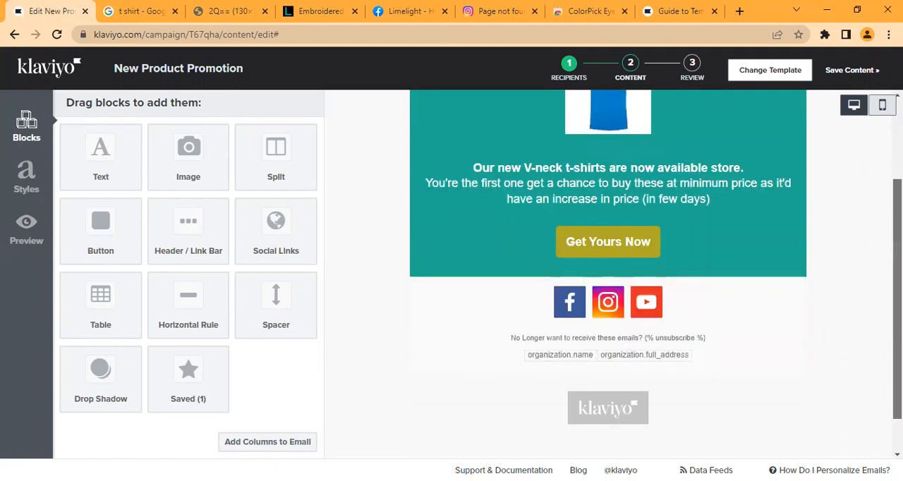
pyautogui.scroll(-1, 608, 273)
pyautogui.scroll(2, 608, 274)
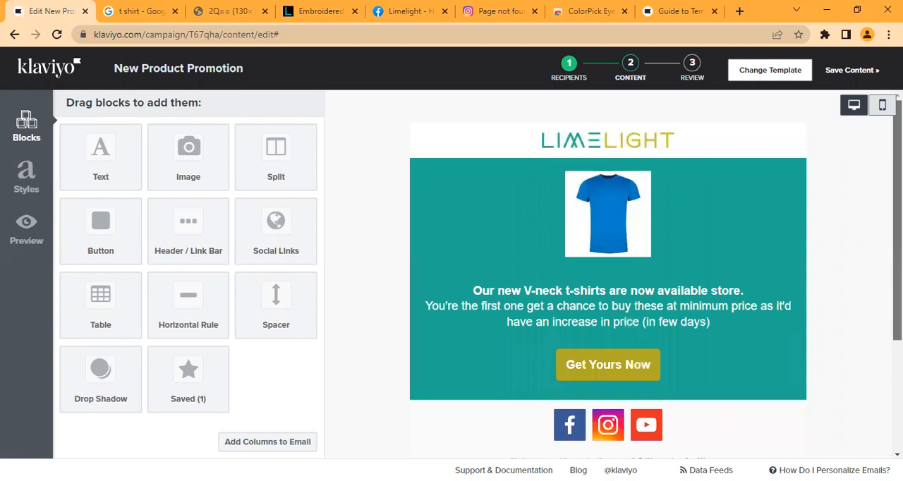
pyautogui.scroll(-1, 609, 274)
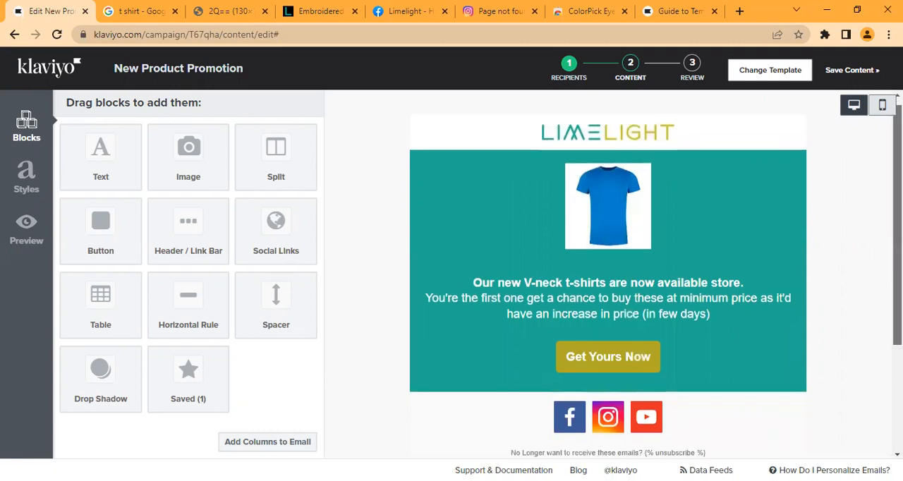
# Step: Switch to the mobile view and examine how the email's content is laid out on a phone
pyautogui.click(882, 106)
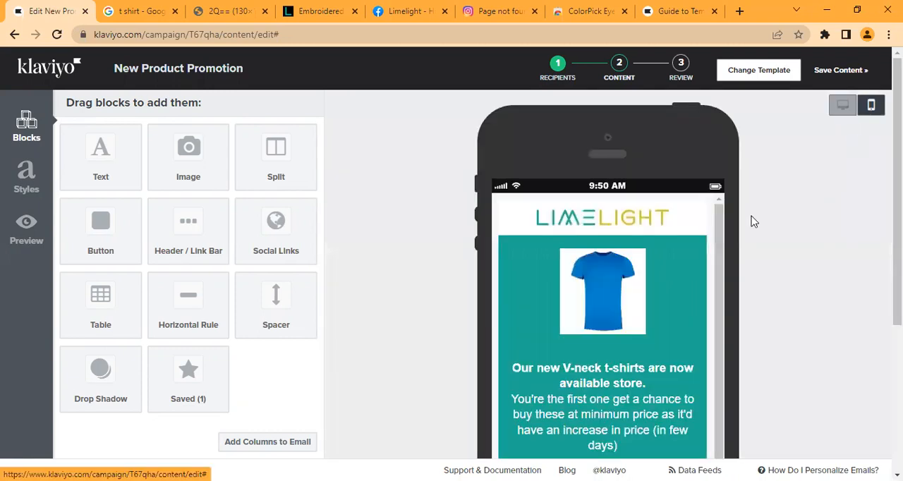
pyautogui.scroll(-1, 712, 276)
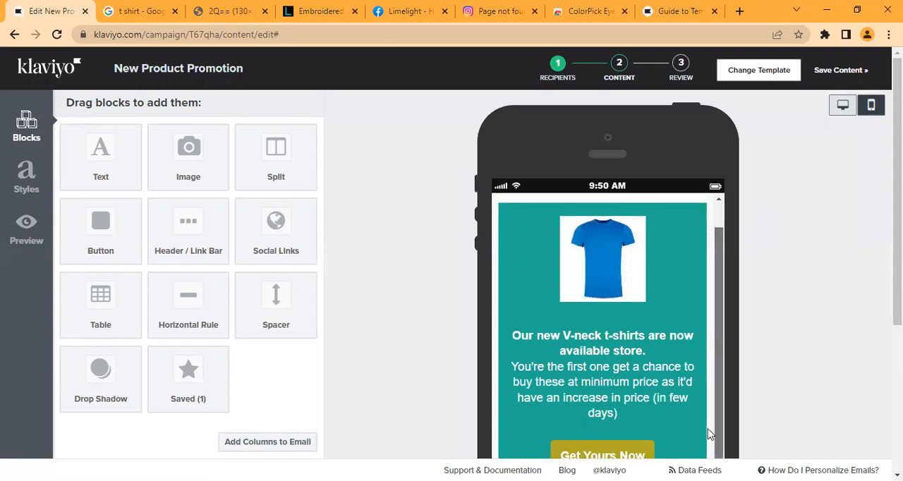
pyautogui.scroll(-3, 710, 435)
pyautogui.scroll(4, 734, 212)
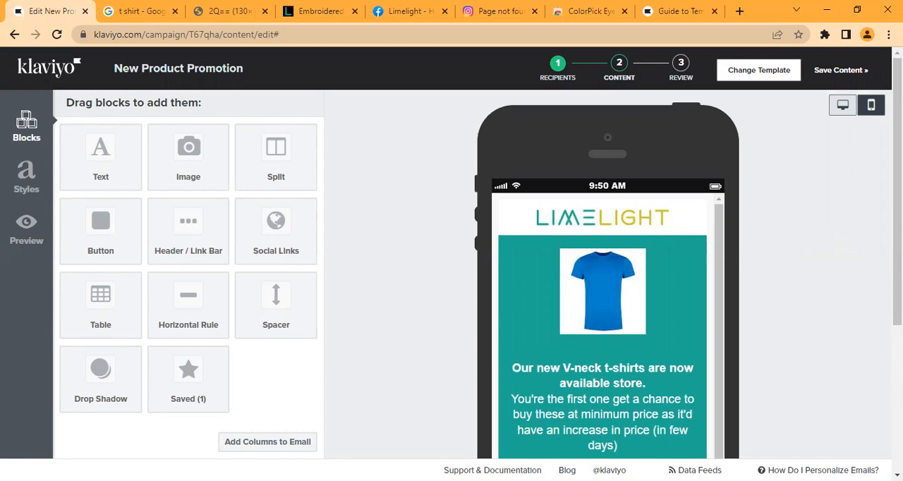
pyautogui.scroll(-1, 607, 282)
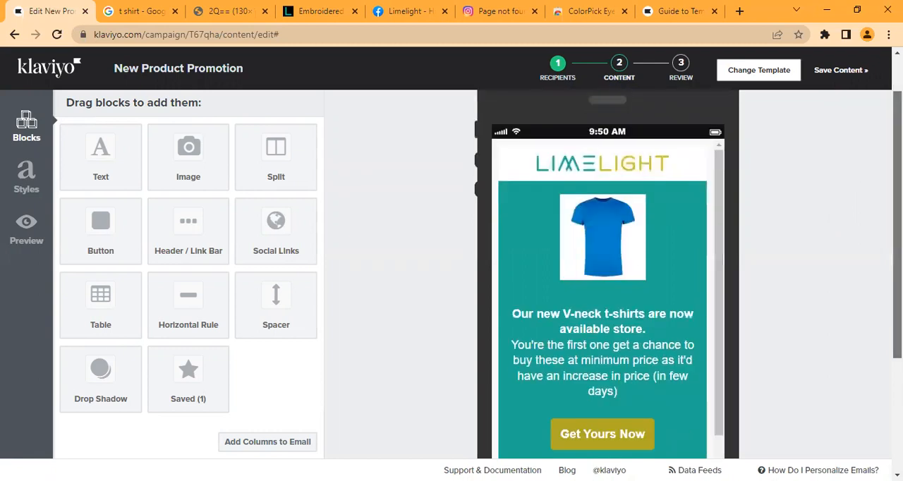
pyautogui.scroll(-2, 845, 175)
pyautogui.scroll(3, 795, 133)
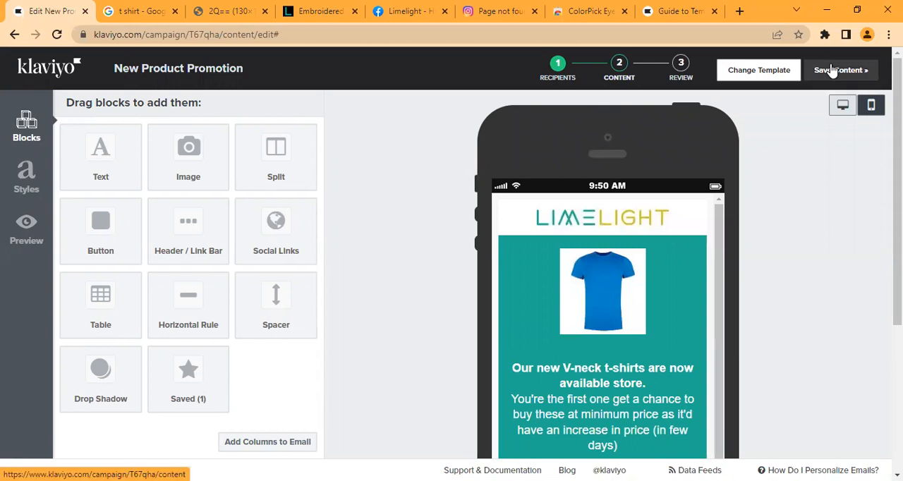
# Step: Save the email content and continue the campaign to the review stage
pyautogui.click(834, 71)
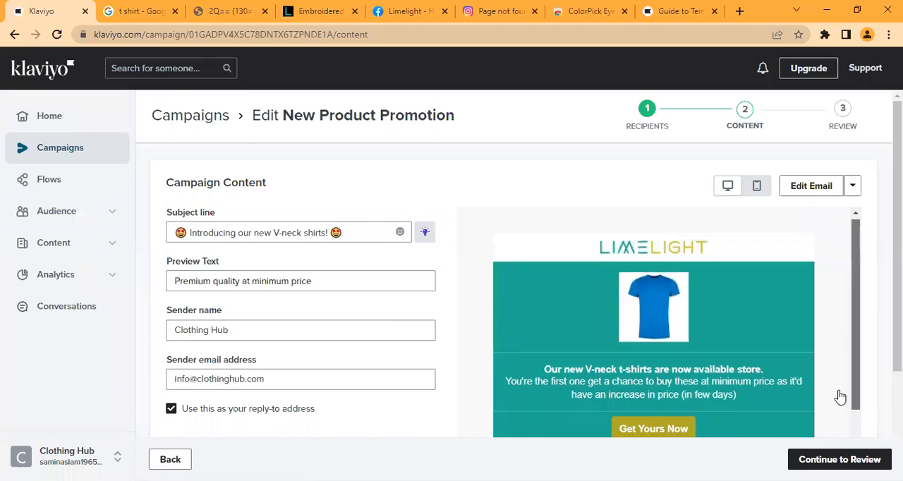
pyautogui.scroll(-2, 842, 395)
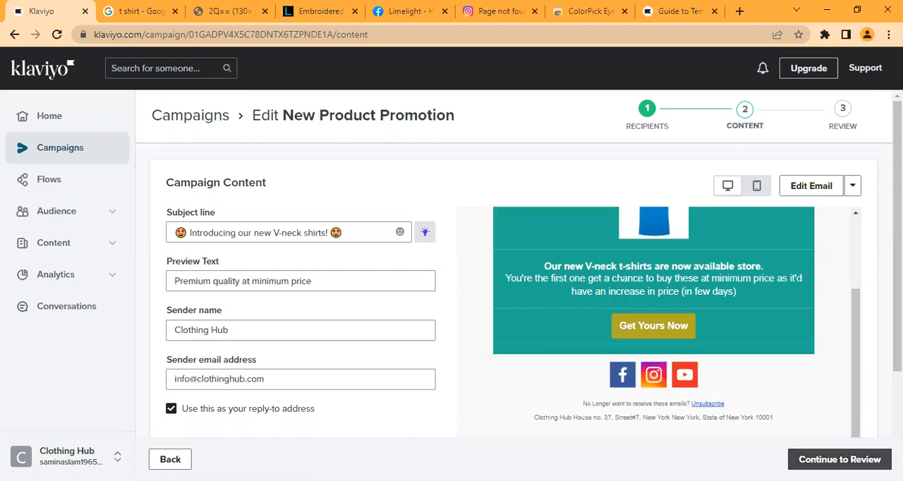
pyautogui.click(840, 460)
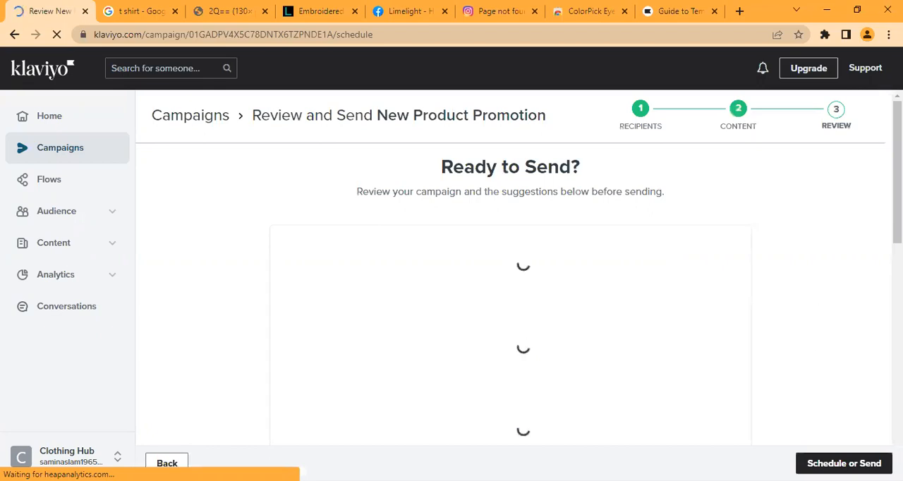
# Step: Look through the pre-send review checklist and check the campaign's included and excluded recipient lists
pyautogui.scroll(-1, 514, 282)
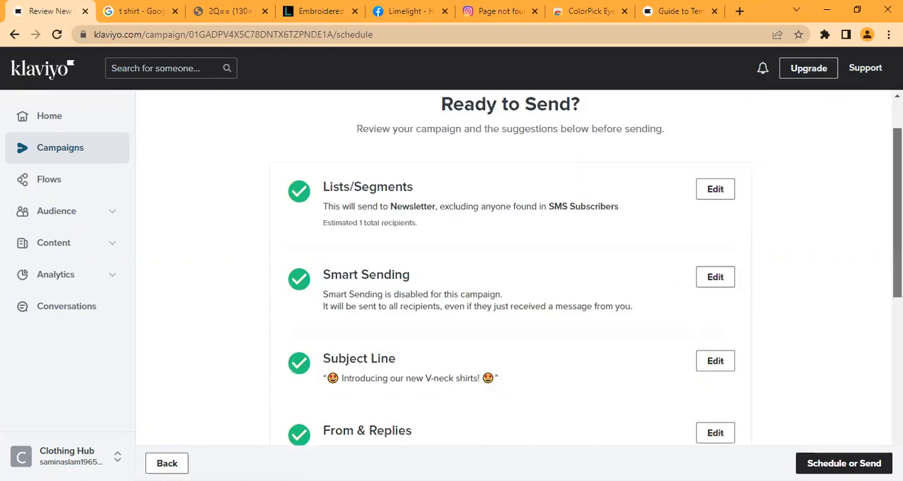
pyautogui.scroll(1, 513, 282)
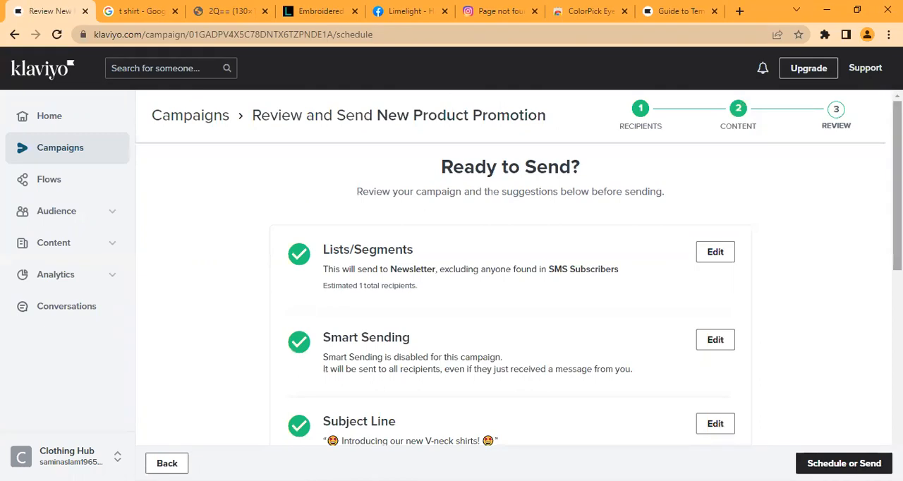
pyautogui.scroll(-8, 513, 283)
pyautogui.scroll(5, 514, 282)
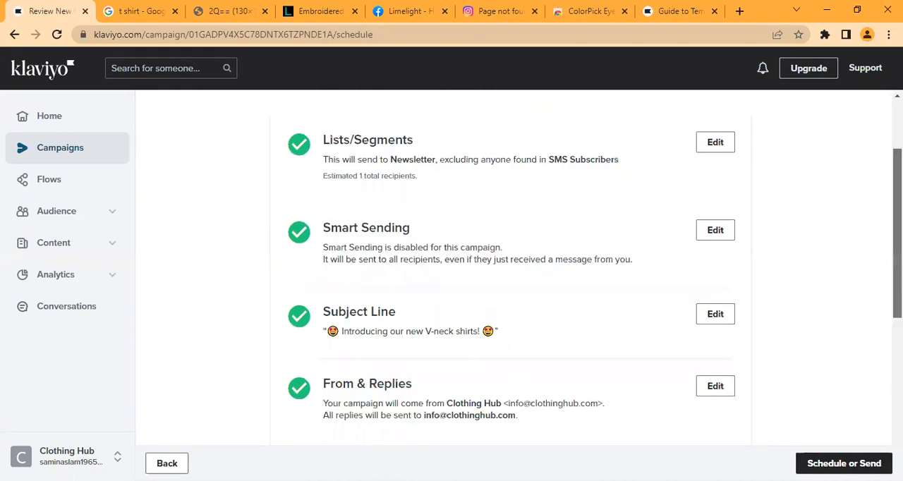
pyautogui.scroll(1, 513, 282)
pyautogui.moveTo(898, 215); pyautogui.dragTo(898, 217)
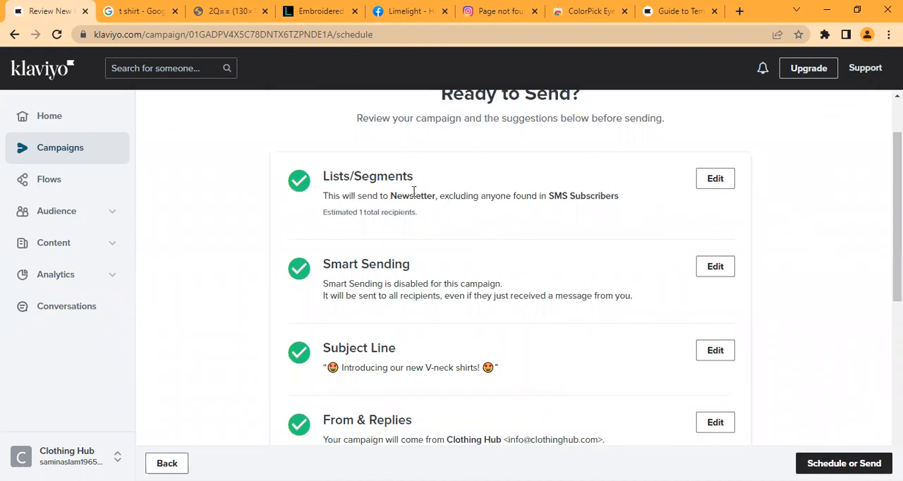
pyautogui.moveTo(386, 196); pyautogui.dragTo(484, 198)
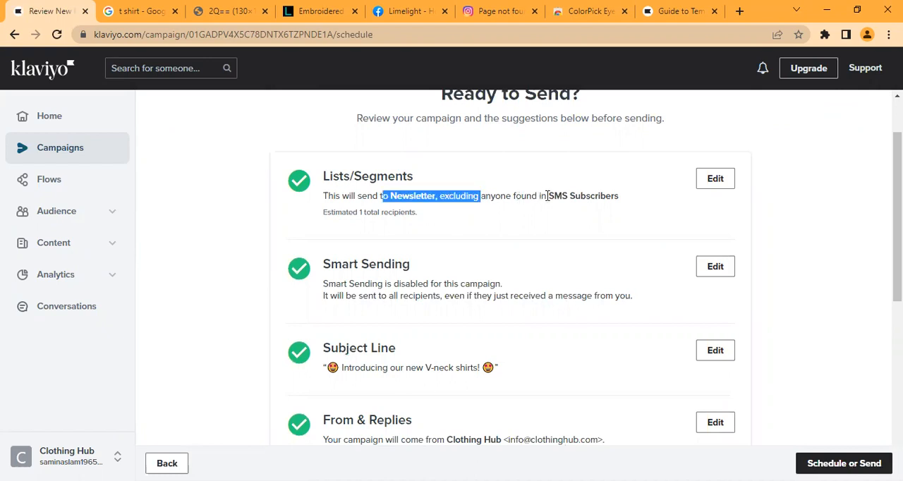
pyautogui.click(616, 201)
pyautogui.moveTo(621, 204); pyautogui.dragTo(547, 199)
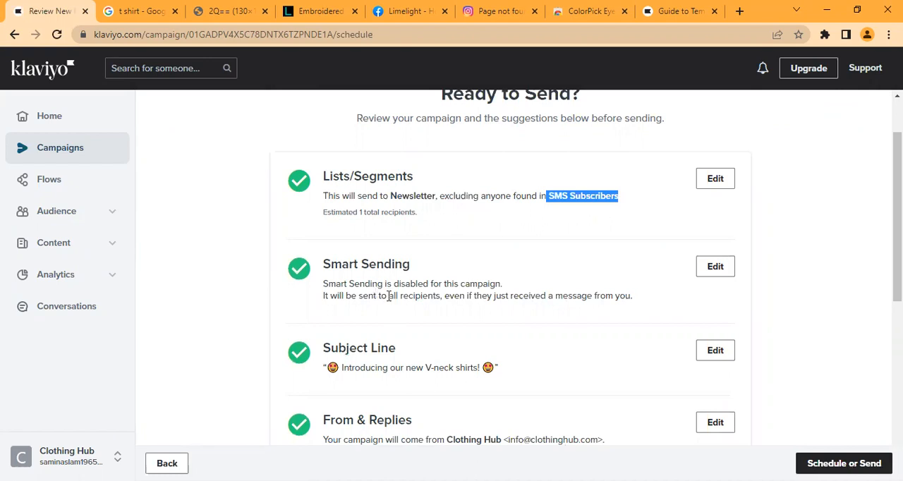
pyautogui.click(545, 278)
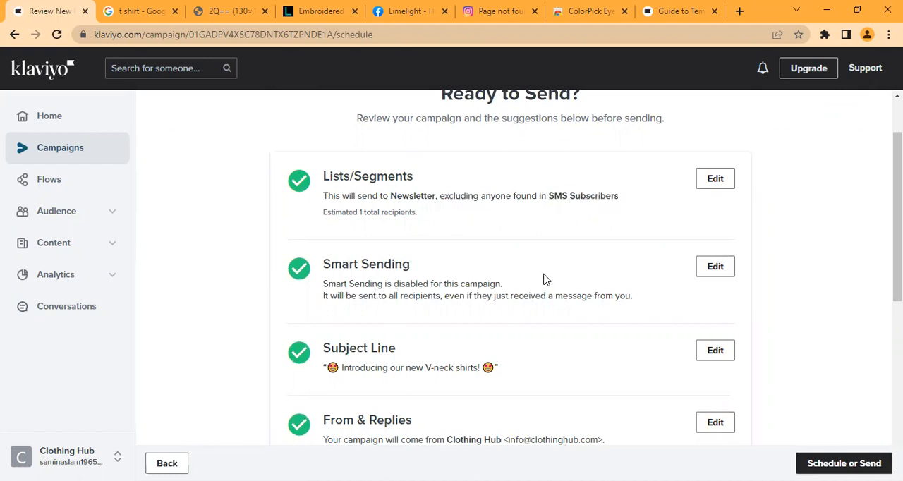
# Step: Check the Smart Sending status and the sender and reply-to details in the review checklist
pyautogui.moveTo(323, 285); pyautogui.dragTo(393, 284)
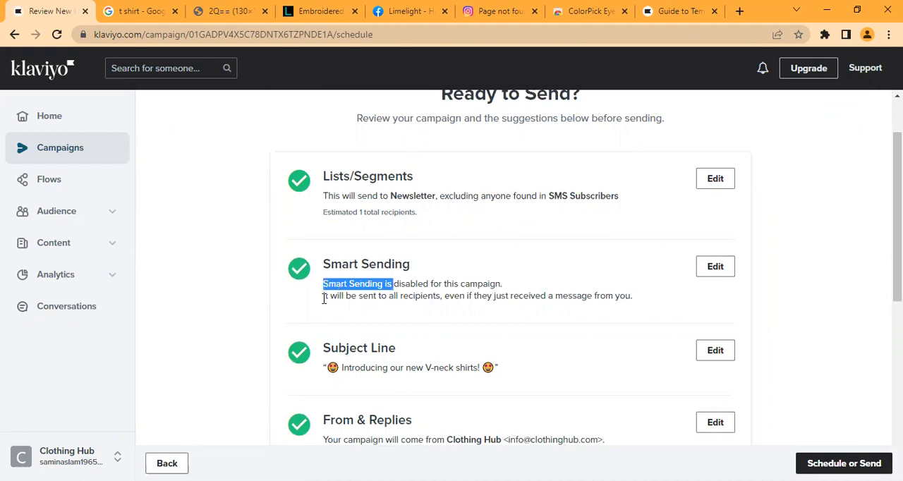
pyautogui.moveTo(324, 299); pyautogui.dragTo(463, 307)
pyautogui.click(669, 289)
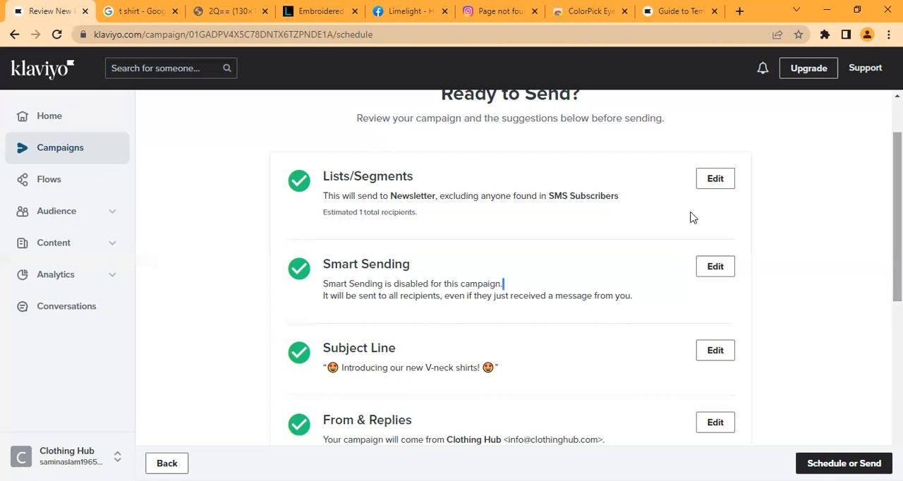
pyautogui.scroll(-1, 699, 215)
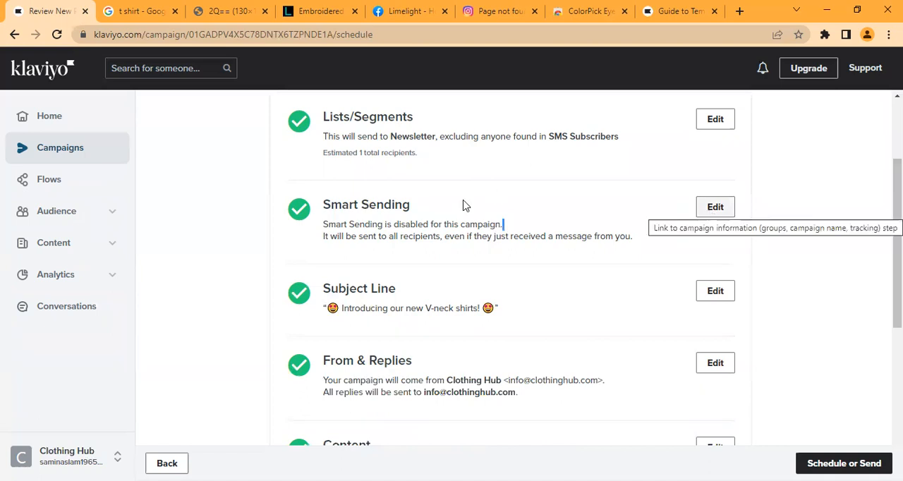
pyautogui.scroll(-2, 438, 197)
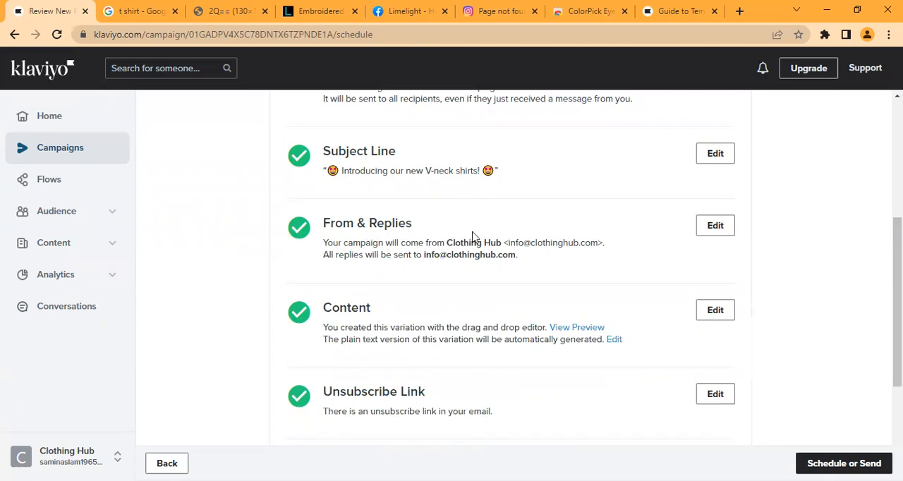
pyautogui.moveTo(329, 244); pyautogui.dragTo(599, 245)
pyautogui.moveTo(330, 257); pyautogui.dragTo(528, 264)
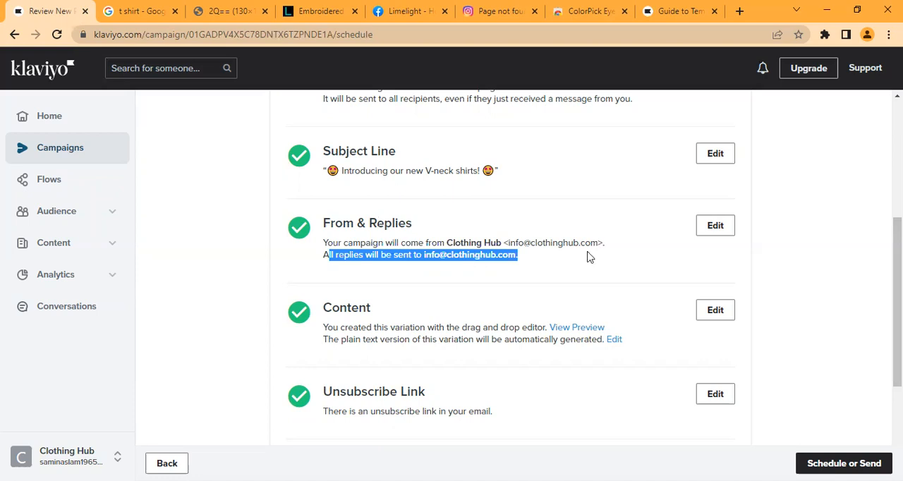
# Step: Open the campaign's web preview, test its Get Yours Now link, and return to the review checklist
pyautogui.moveTo(898, 241); pyautogui.dragTo(791, 269)
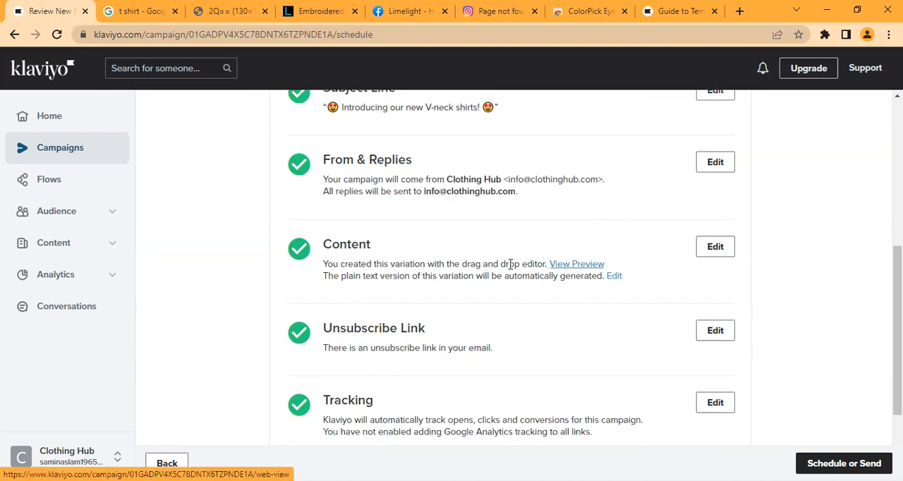
pyautogui.click(579, 264)
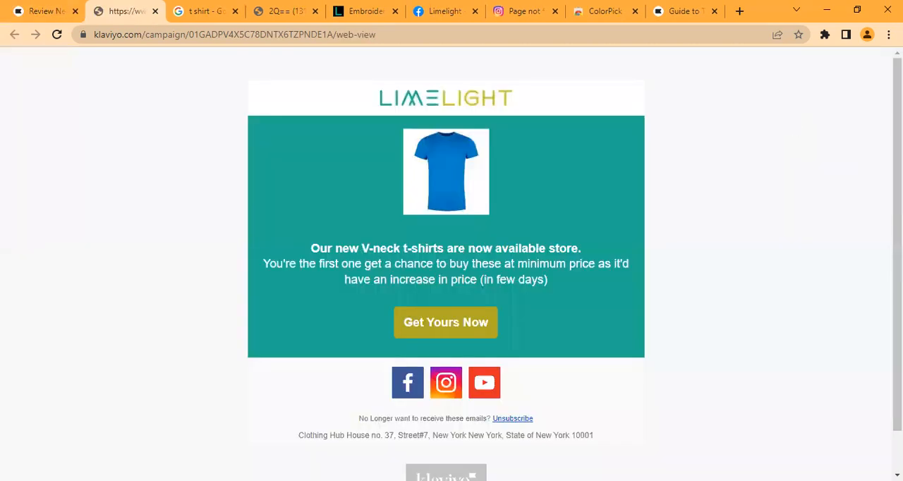
pyautogui.click(472, 323)
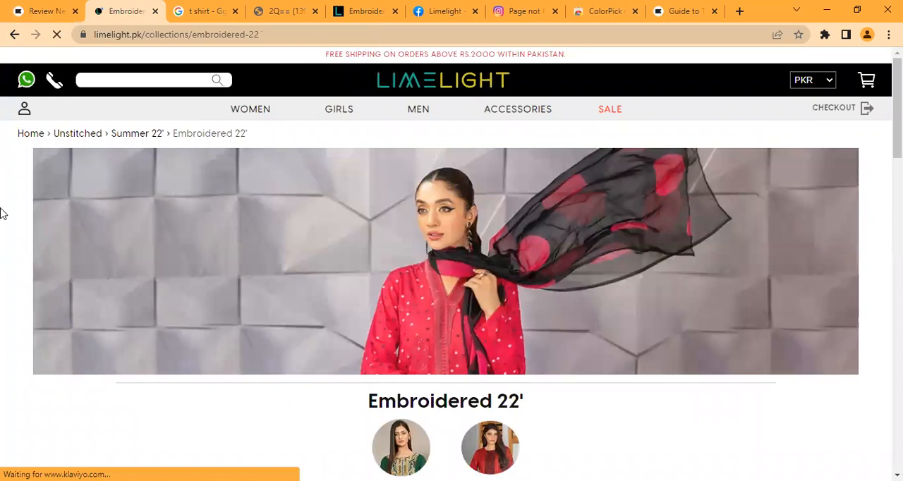
pyautogui.click(62, 6)
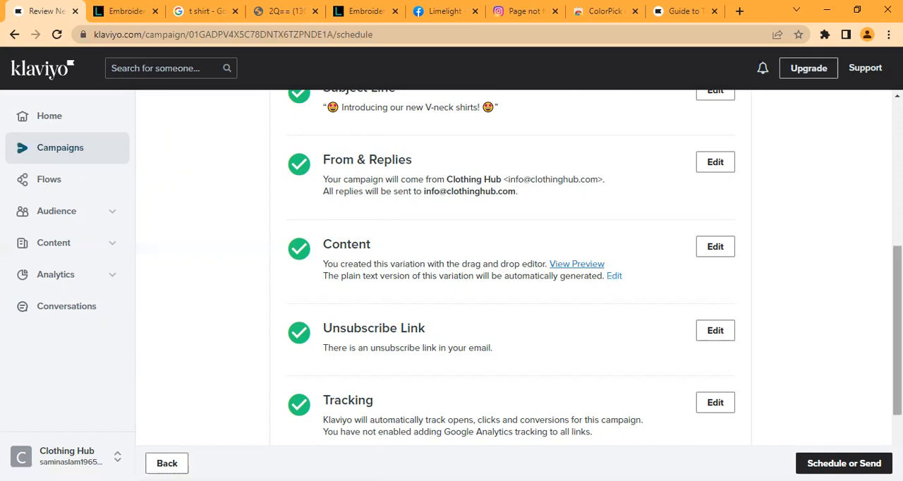
# Step: Check the Tracking details in the review checklist and open the campaign's tracking settings for editing
pyautogui.scroll(-2, 349, 244)
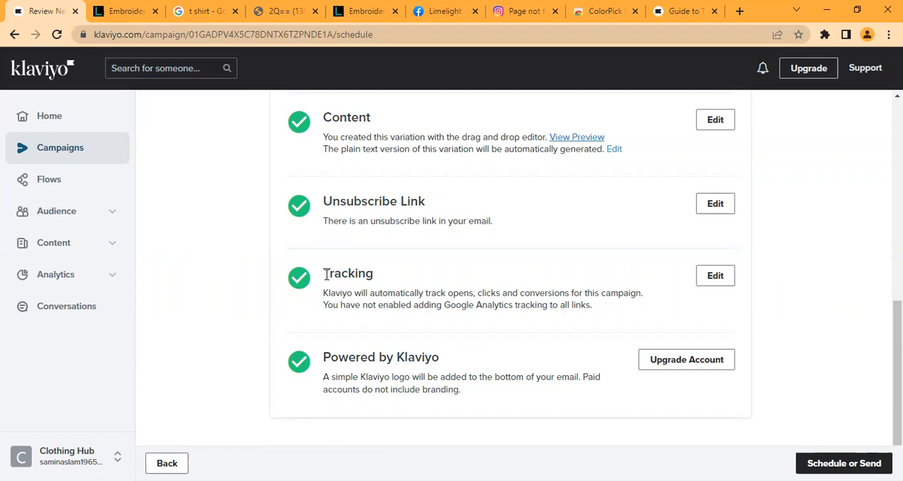
pyautogui.doubleClick(377, 278)
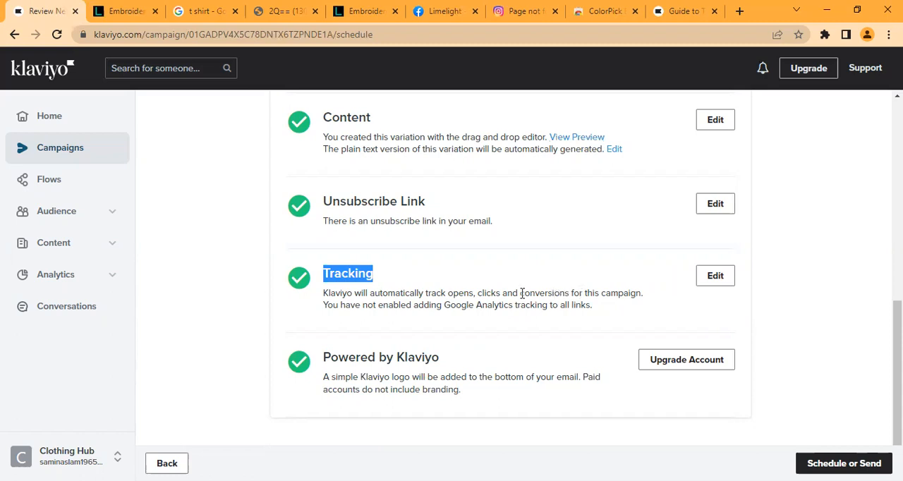
pyautogui.click(324, 306)
pyautogui.moveTo(374, 310); pyautogui.dragTo(452, 311)
pyautogui.moveTo(581, 309); pyautogui.dragTo(590, 308)
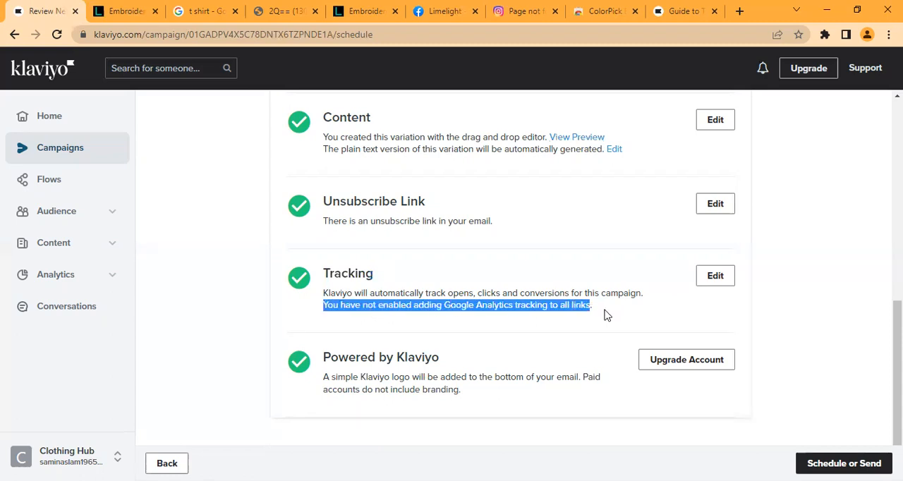
pyautogui.click(604, 315)
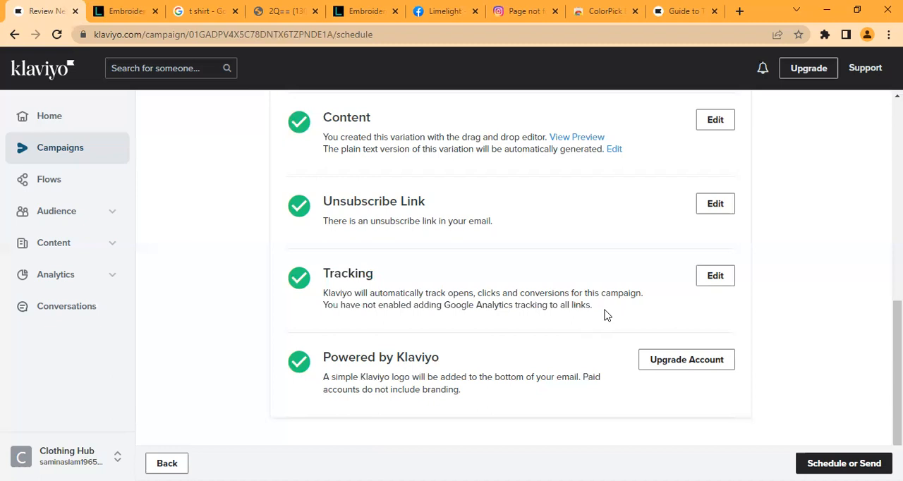
pyautogui.click(725, 281)
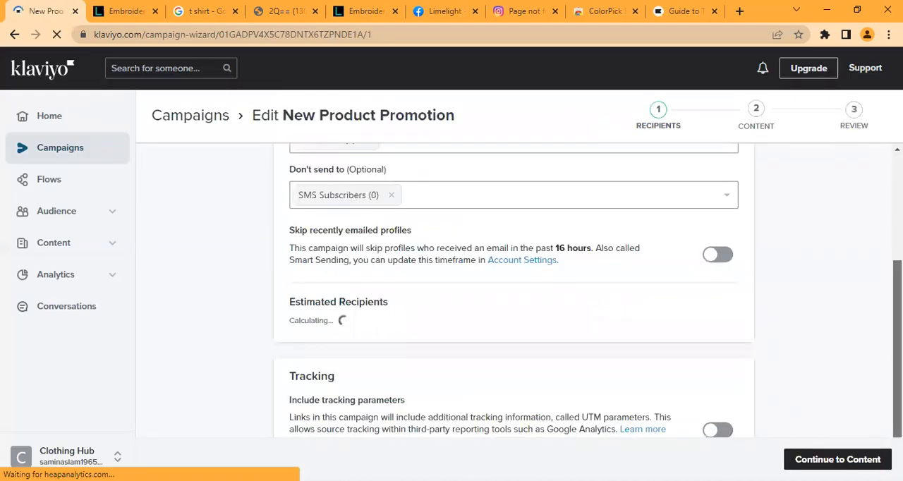
# Step: Turn on the campaign's Include tracking parameters option and continue to the content stage
pyautogui.moveTo(897, 352); pyautogui.dragTo(898, 377)
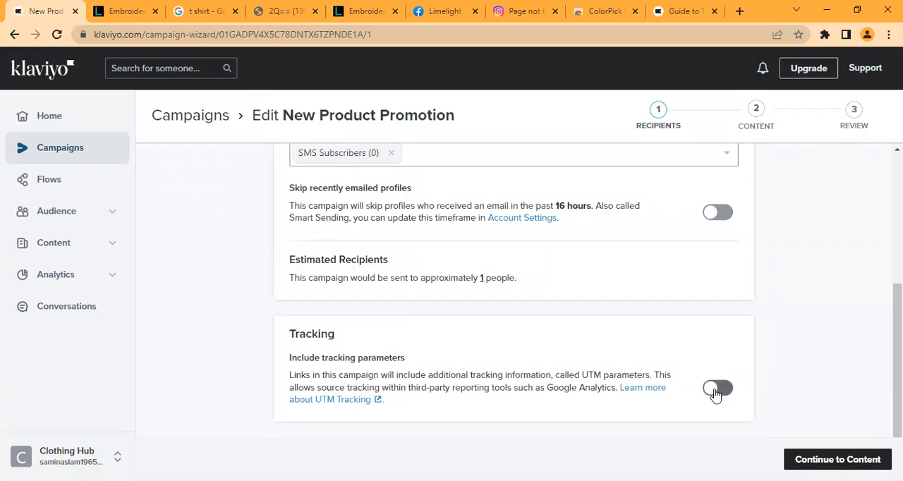
pyautogui.click(731, 395)
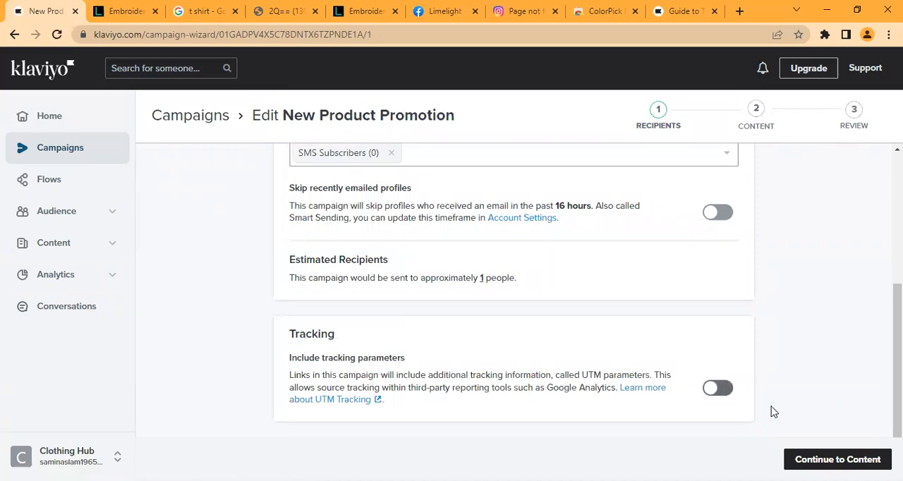
pyautogui.click(837, 459)
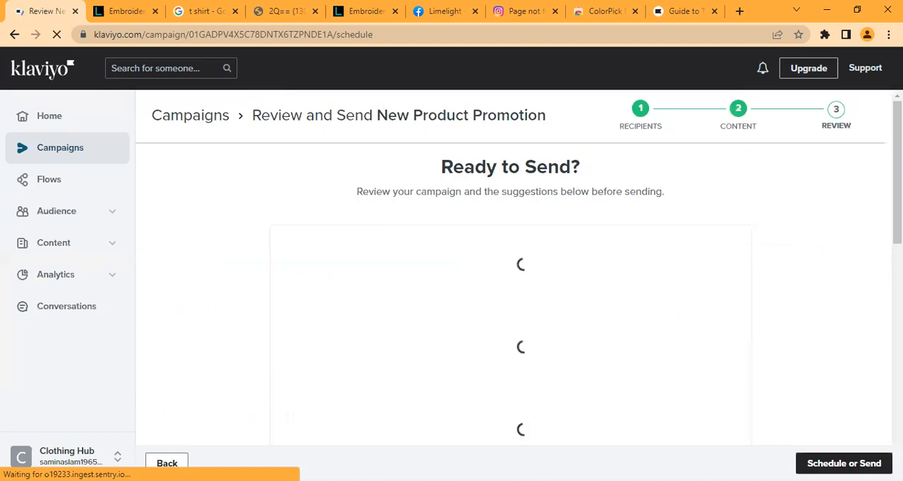
# Step: Check the Content, Tracking and Powered by Klaviyo entries in the pre-send review checklist
pyautogui.scroll(-2, 510, 275)
pyautogui.scroll(-5, 724, 258)
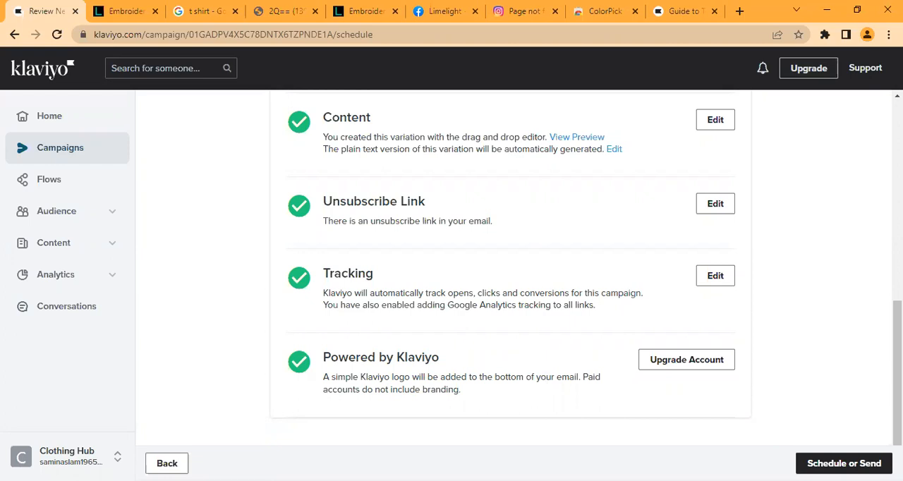
pyautogui.scroll(1, 586, 268)
pyautogui.scroll(2, 589, 310)
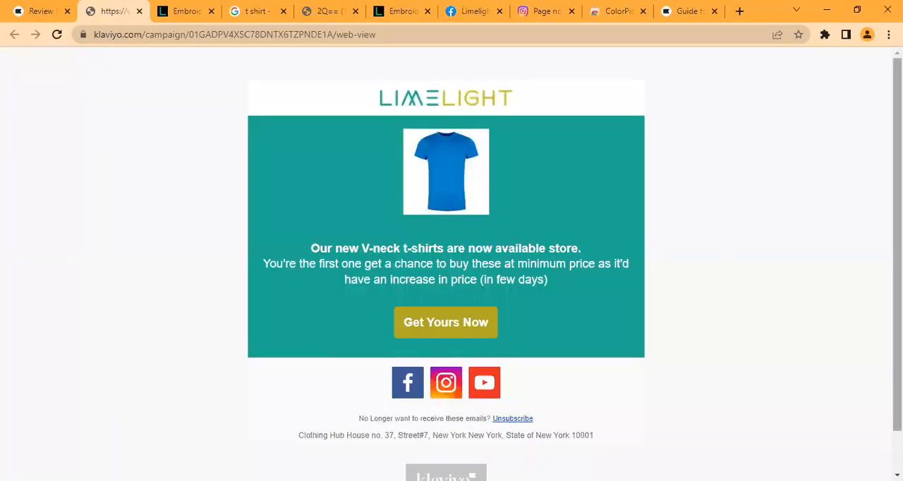
# Step: Inspect the Klaviyo logo in the footer of the email's web preview and return to the review checklist
pyautogui.scroll(-1, 371, 321)
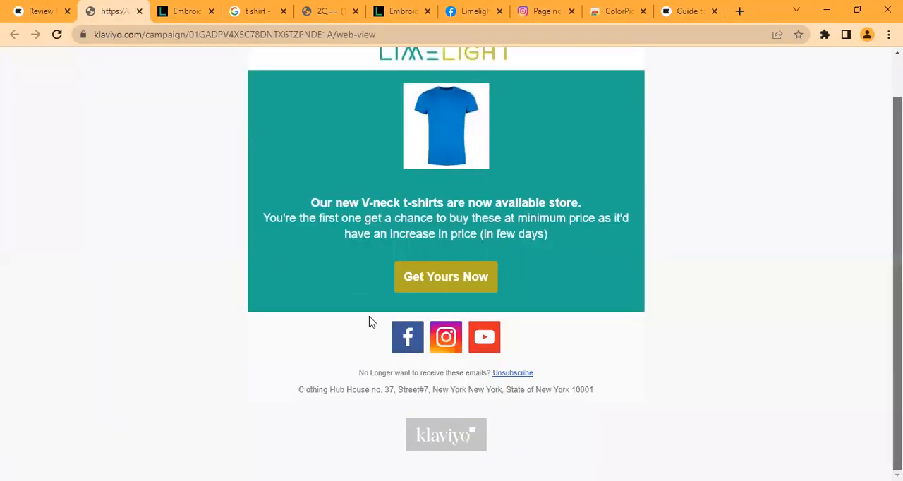
pyautogui.doubleClick(559, 429)
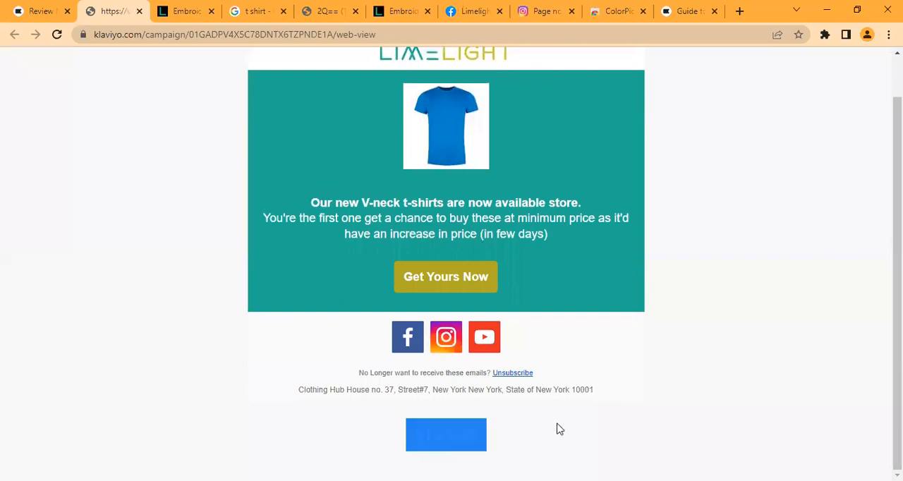
pyautogui.click(550, 429)
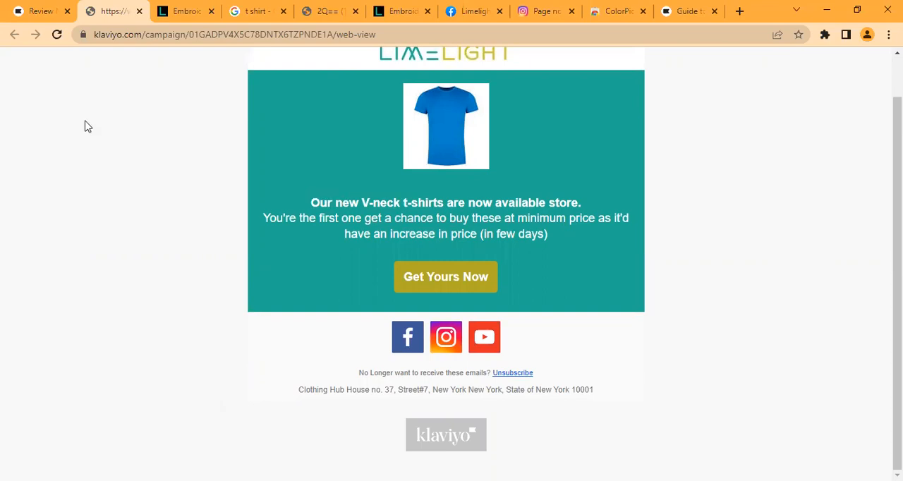
pyautogui.click(36, 6)
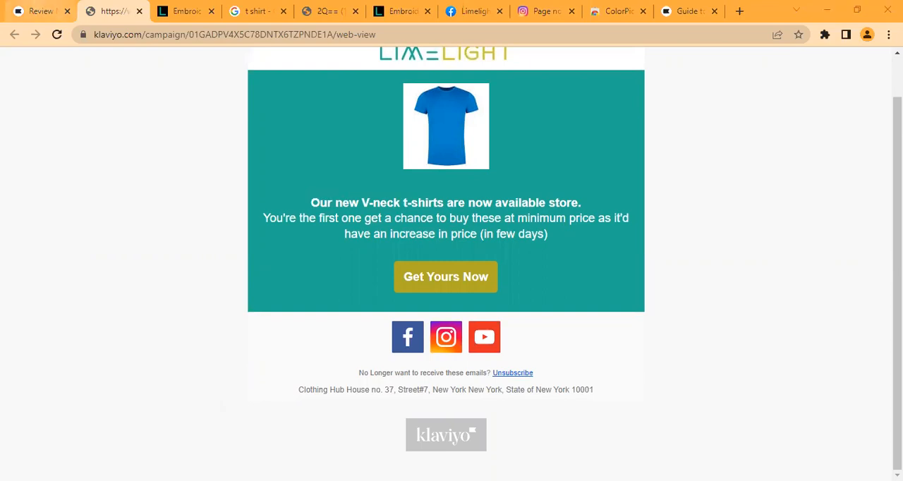
pyautogui.scroll(-3, 783, 168)
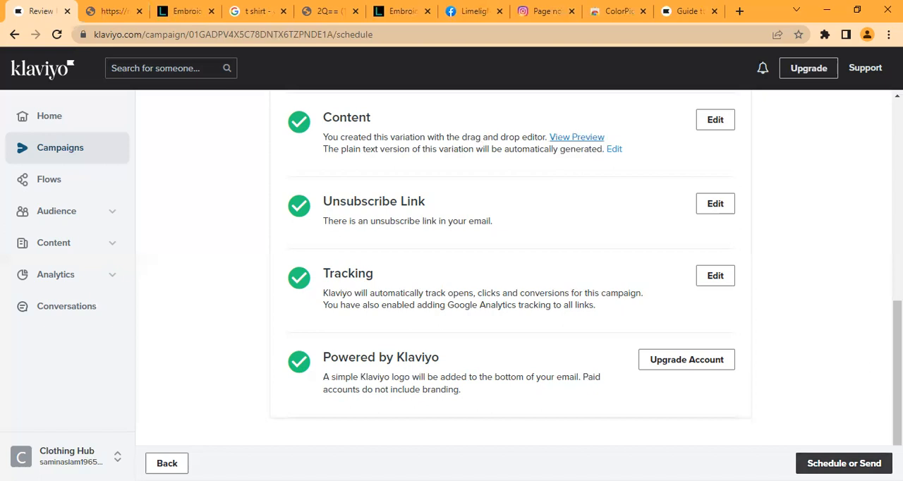
# Step: Open the campaign's sending options, compare Send Now with Schedule, and choose the Schedule strategy
pyautogui.click(844, 463)
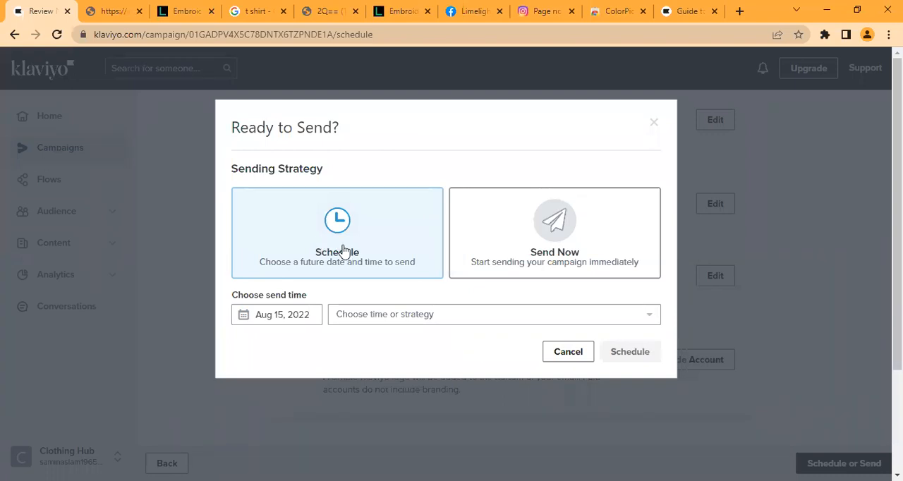
pyautogui.click(524, 243)
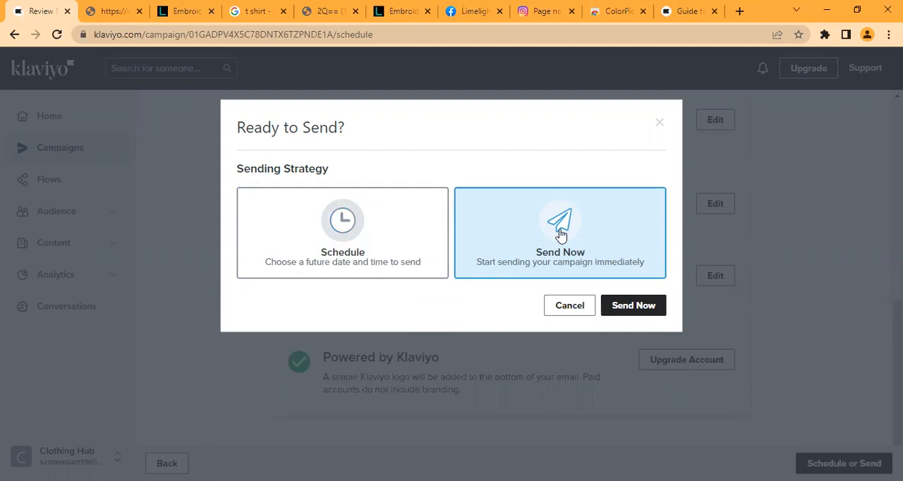
pyautogui.click(314, 261)
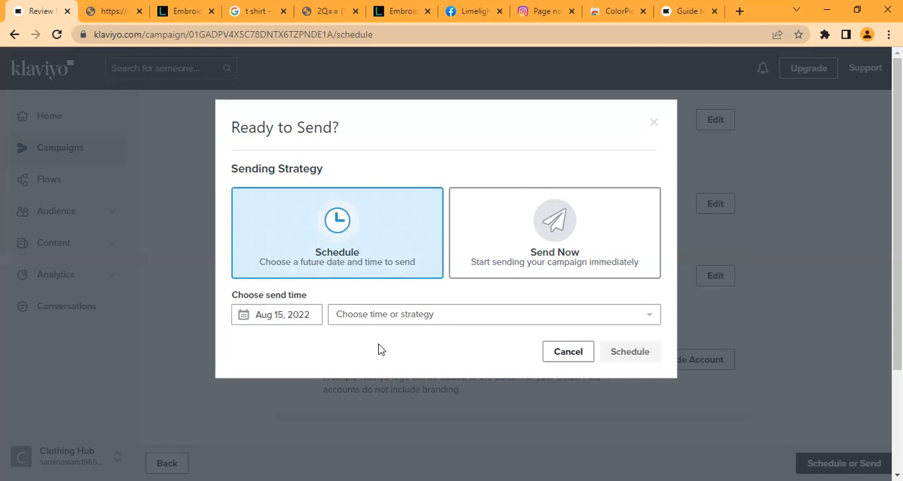
# Step: Look through the available send dates in the August and September 2022 calendar
pyautogui.click(437, 314)
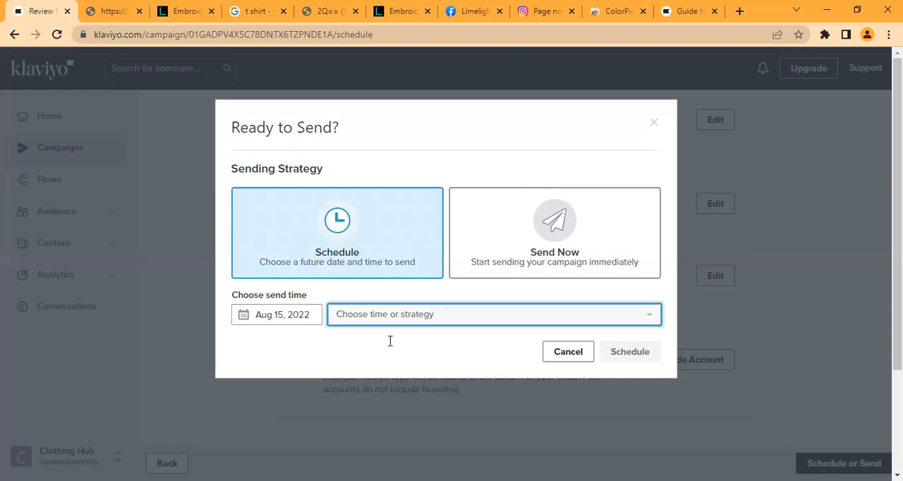
pyautogui.click(240, 323)
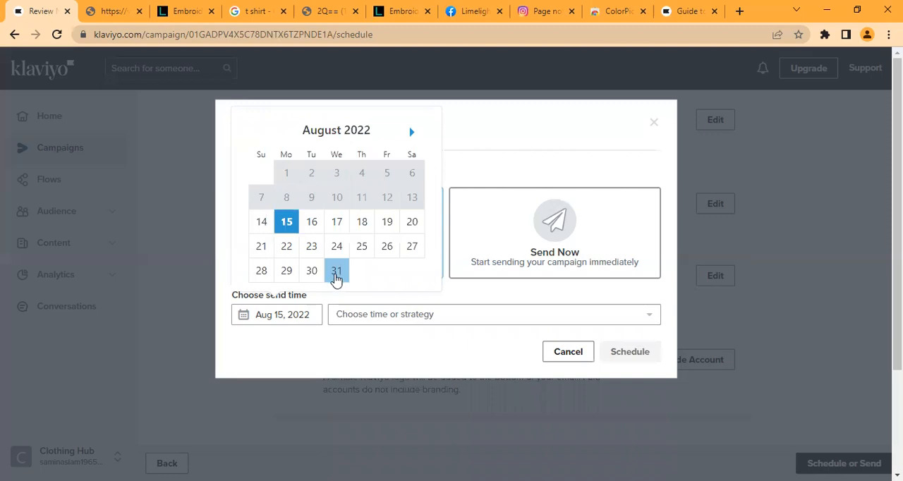
pyautogui.click(415, 134)
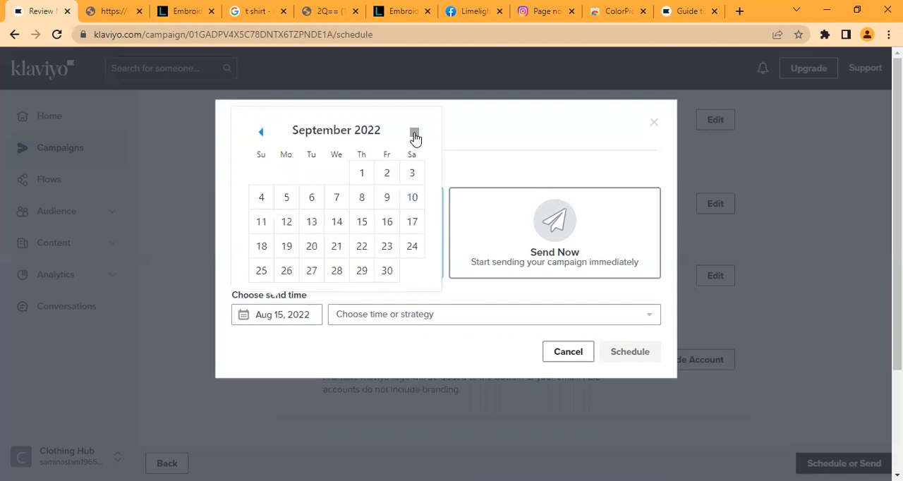
pyautogui.click(258, 136)
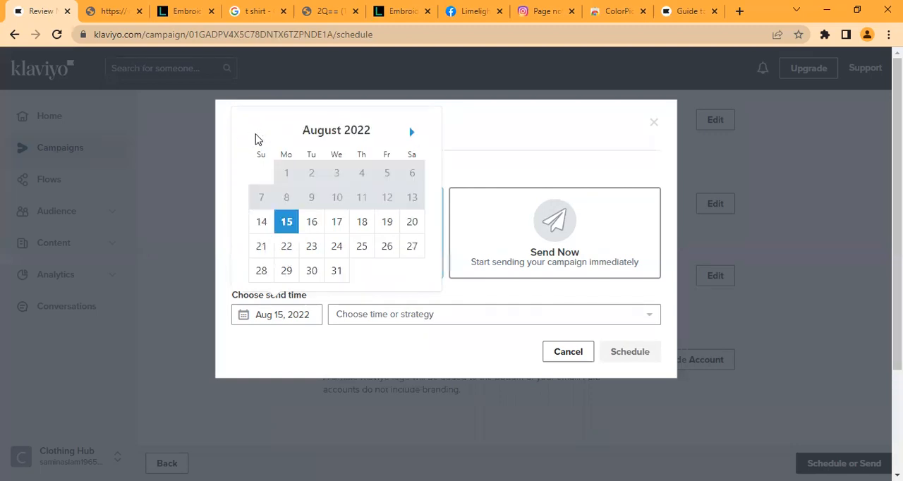
pyautogui.click(282, 321)
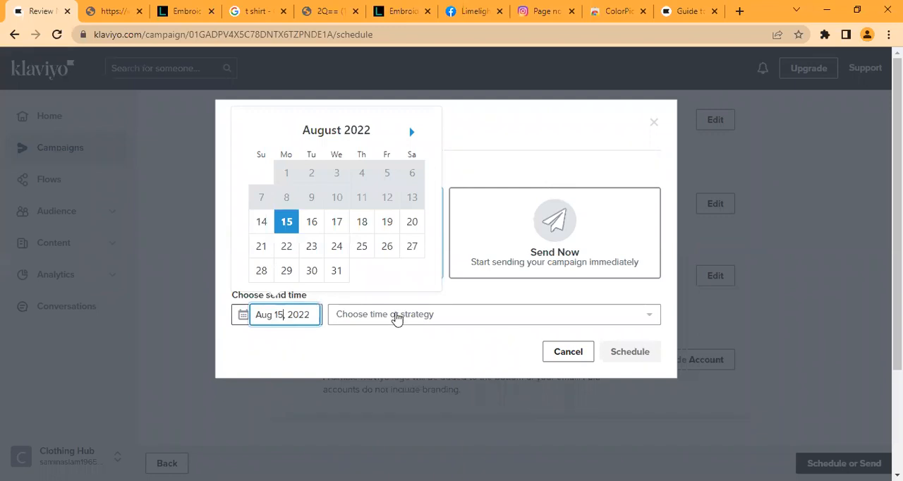
# Step: Filter the send times by 2 and set the campaign's send time to 2:00 pm
pyautogui.click(397, 319)
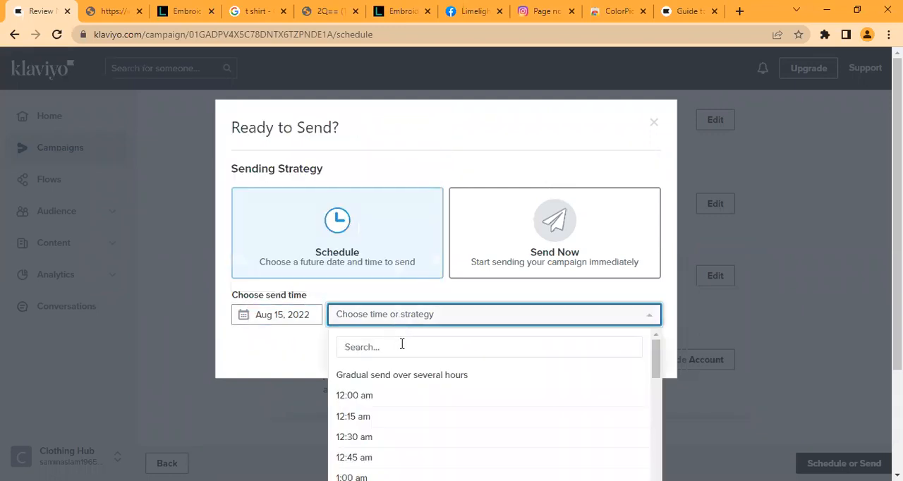
pyautogui.click(402, 346)
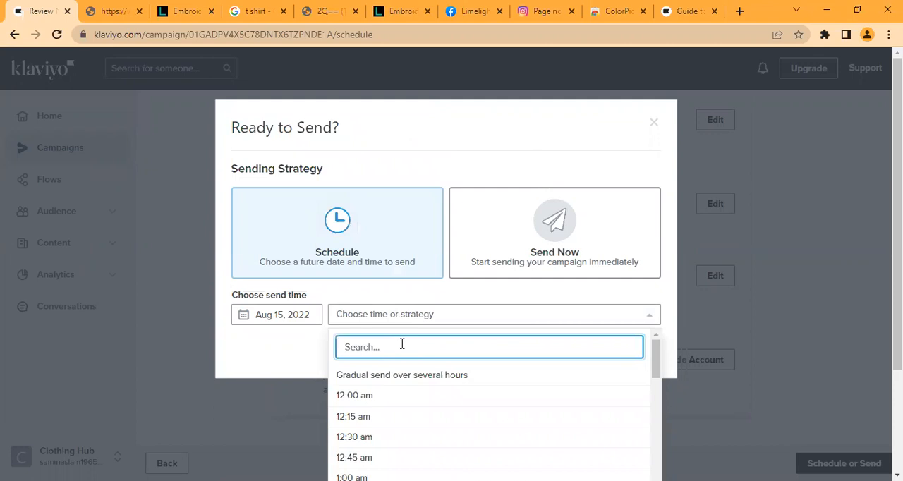
pyautogui.write('2')
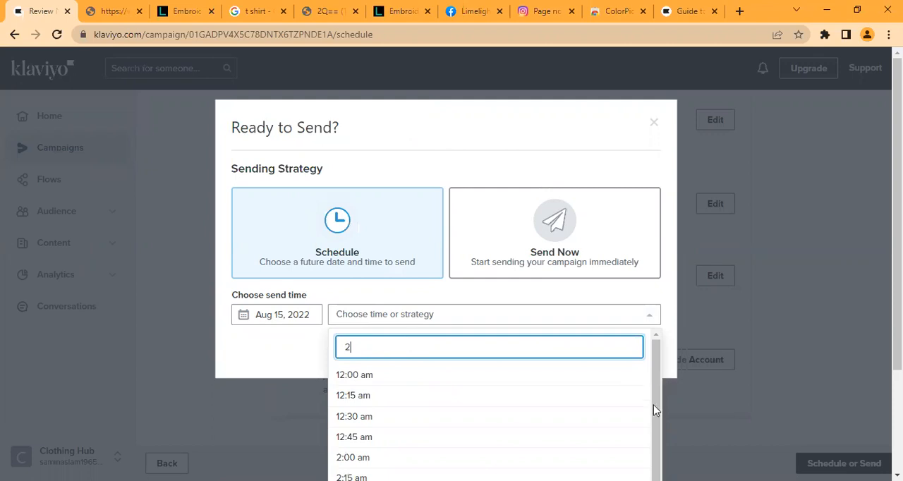
pyautogui.scroll(-1, 655, 409)
pyautogui.scroll(-1, 510, 387)
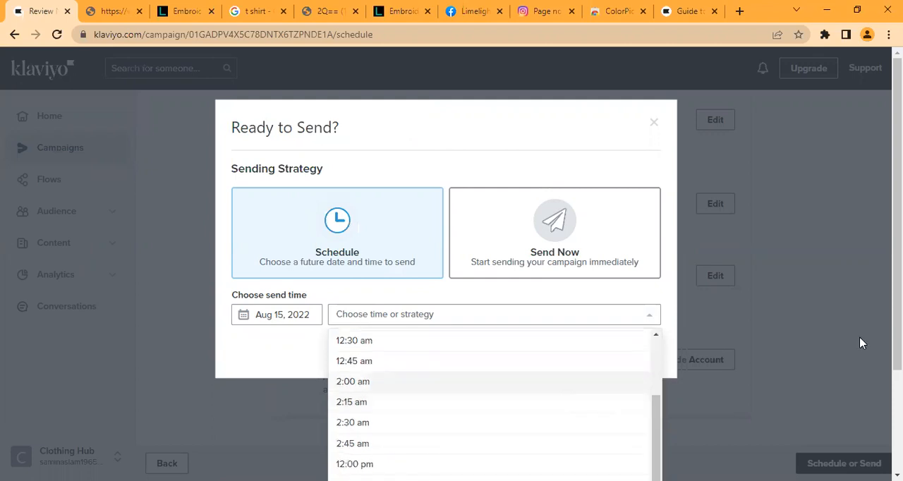
pyautogui.scroll(-1, 428, 196)
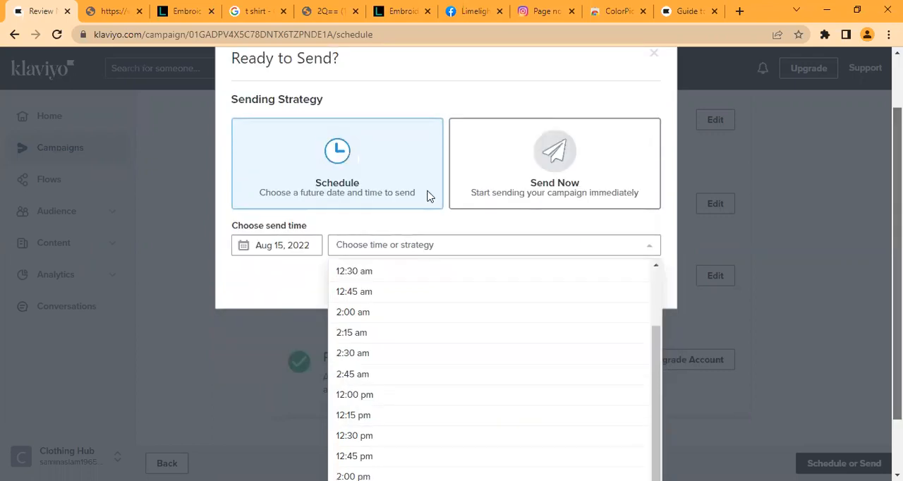
pyautogui.scroll(-1, 407, 177)
pyautogui.click(407, 177)
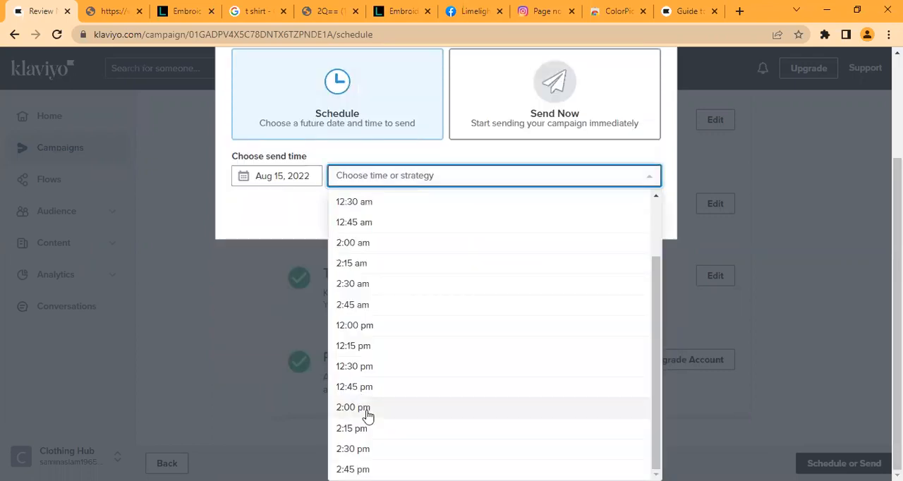
pyautogui.click(367, 410)
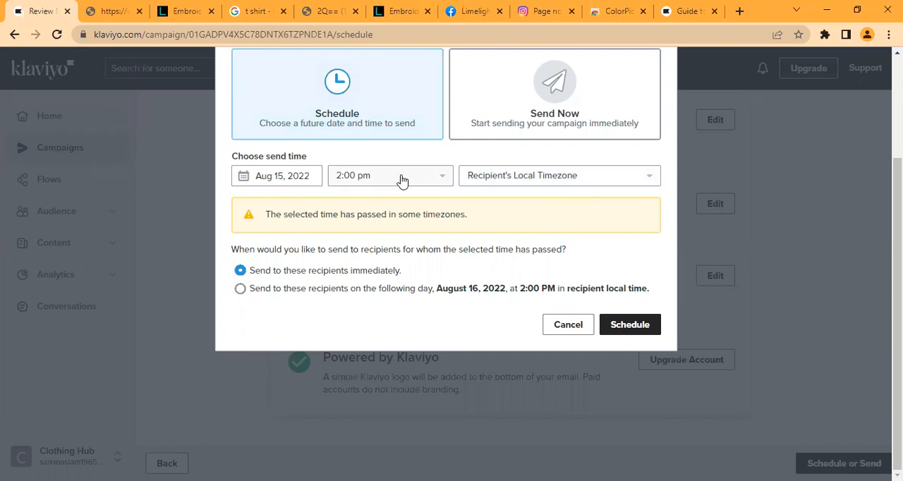
# Step: Set the scheduled send's timezone to Asia/Karachi and look over the other timezone choices
pyautogui.click(607, 176)
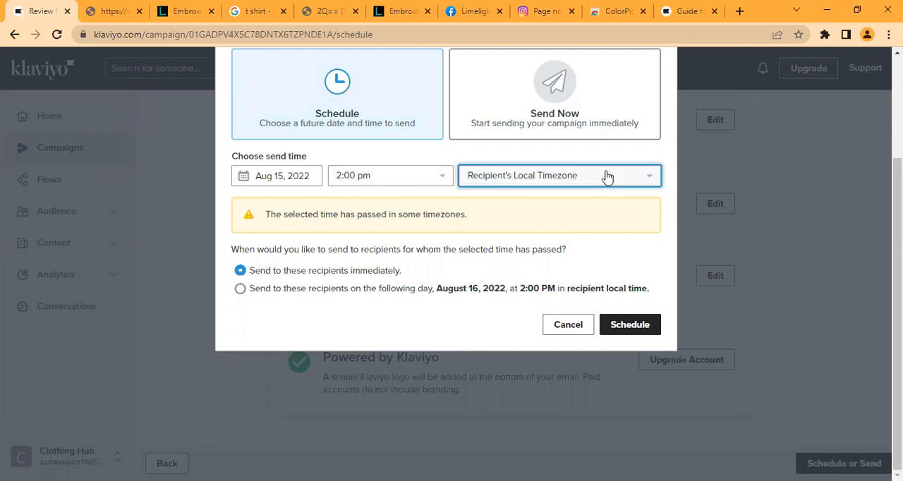
pyautogui.click(607, 176)
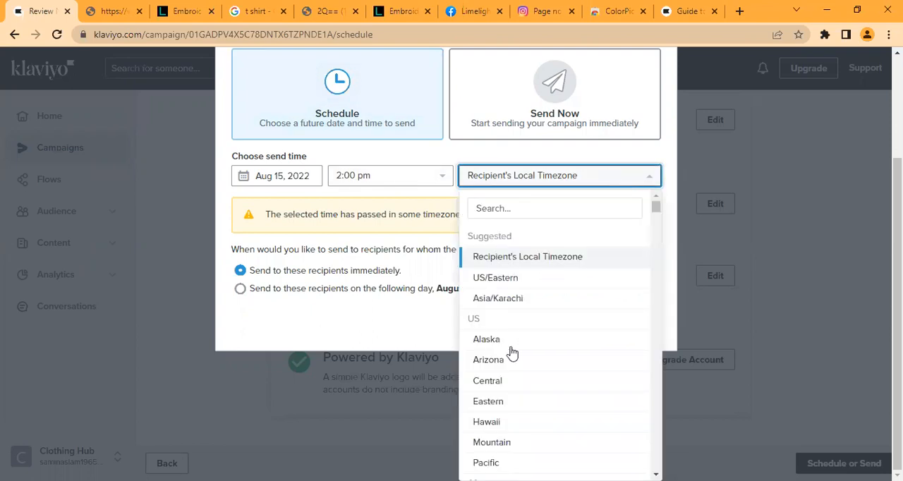
pyautogui.click(586, 299)
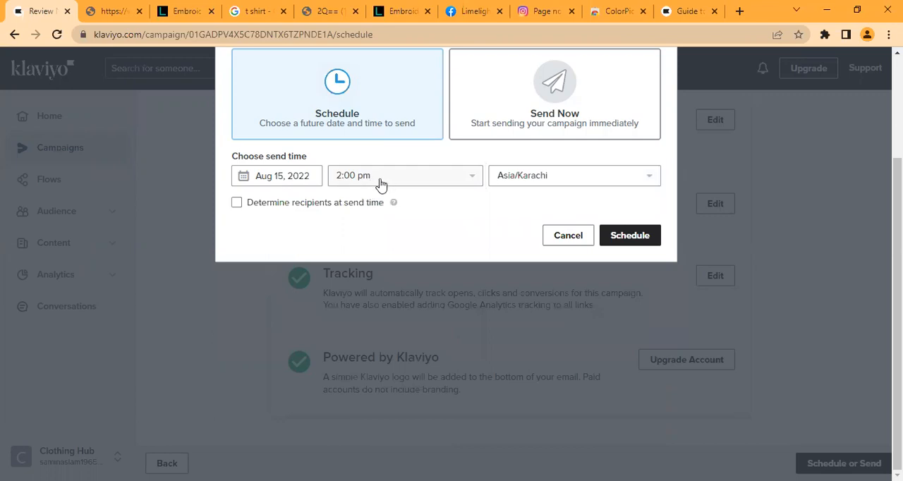
pyautogui.click(604, 183)
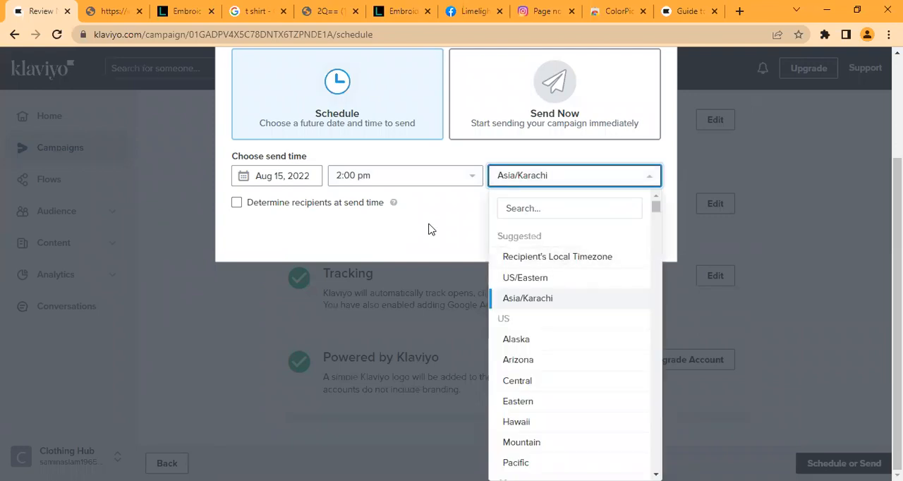
pyautogui.click(518, 185)
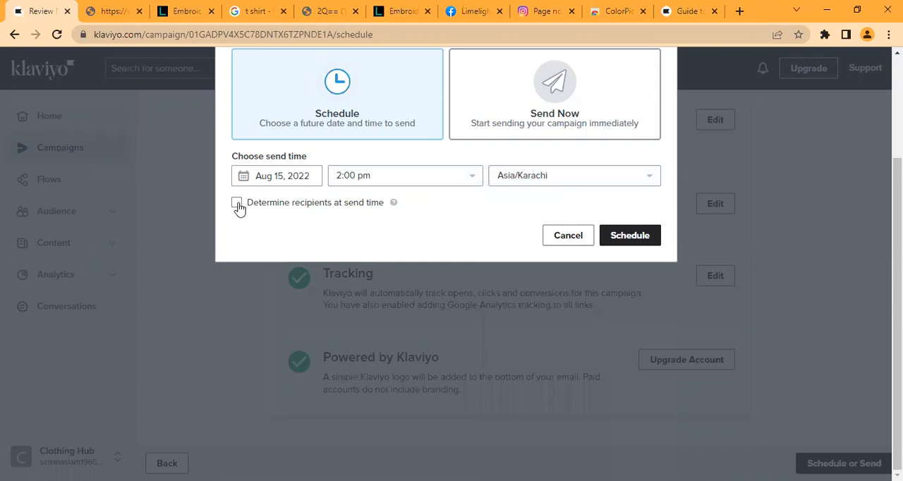
# Step: Enable Determine recipients at send time, read its explanation, and disable the option again
pyautogui.click(325, 205)
pyautogui.moveTo(393, 205)
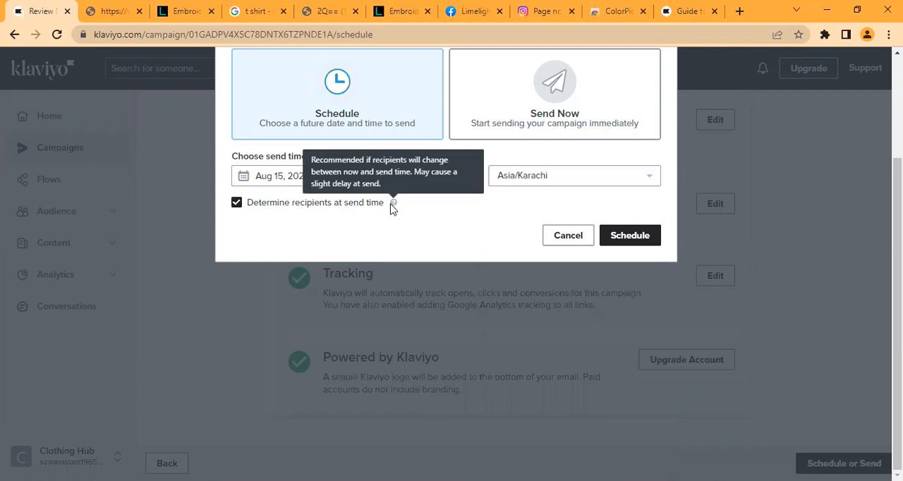
pyautogui.click(237, 204)
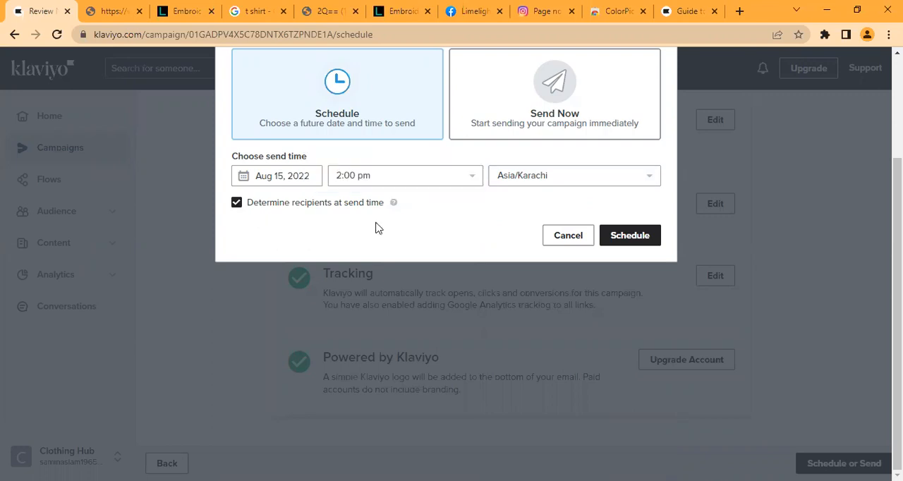
# Step: Set the send timezone to Recipient's Local Timezone and read the notice about timezones where the time has passed
pyautogui.click(557, 177)
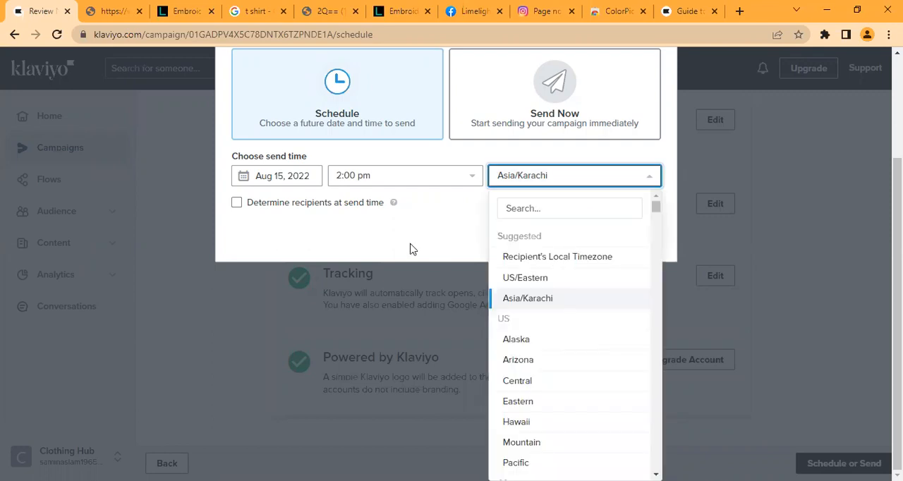
pyautogui.click(534, 259)
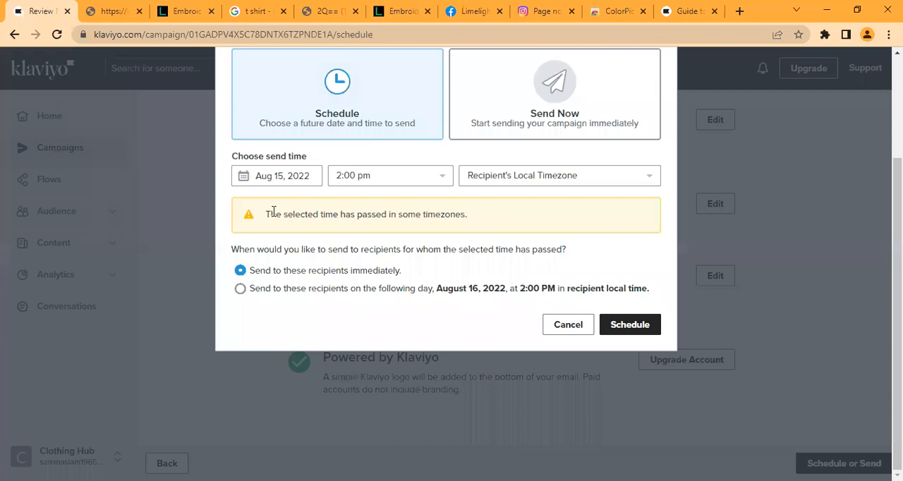
pyautogui.tripleClick(501, 212)
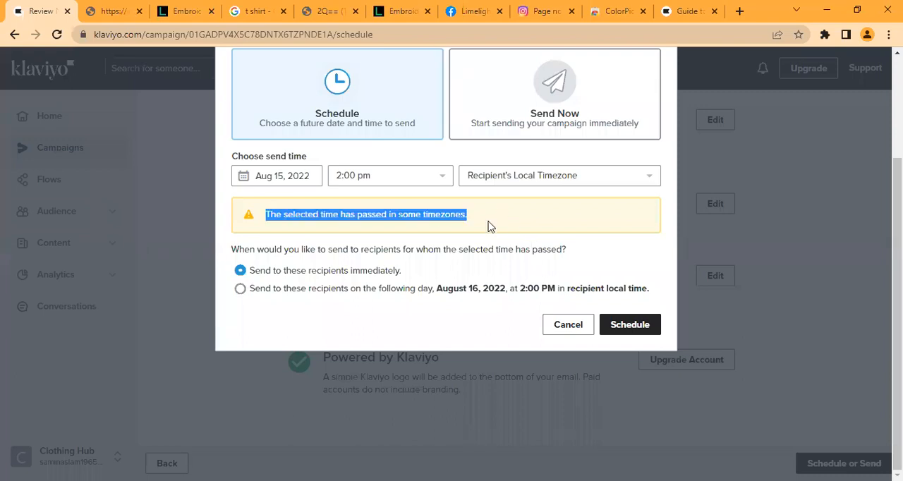
pyautogui.click(492, 225)
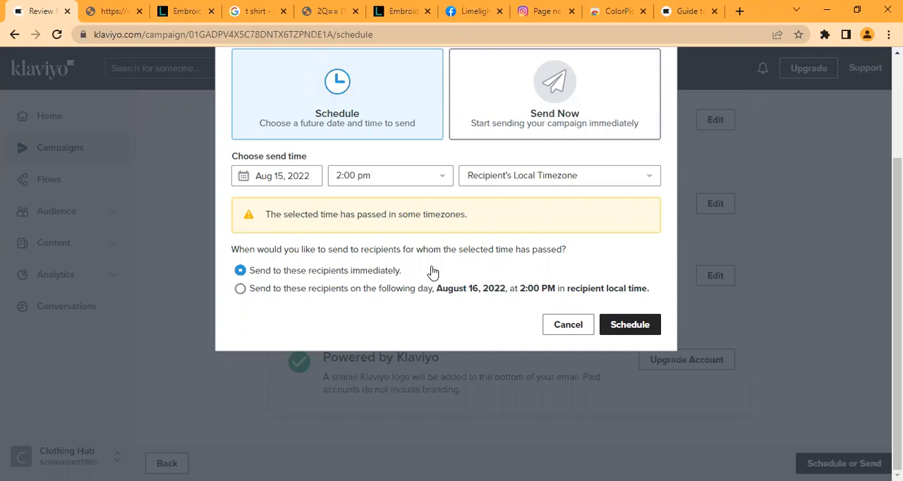
# Step: Choose immediate sending for recipients whose selected time has passed and schedule the campaign
pyautogui.click(240, 291)
pyautogui.click(357, 277)
pyautogui.click(639, 328)
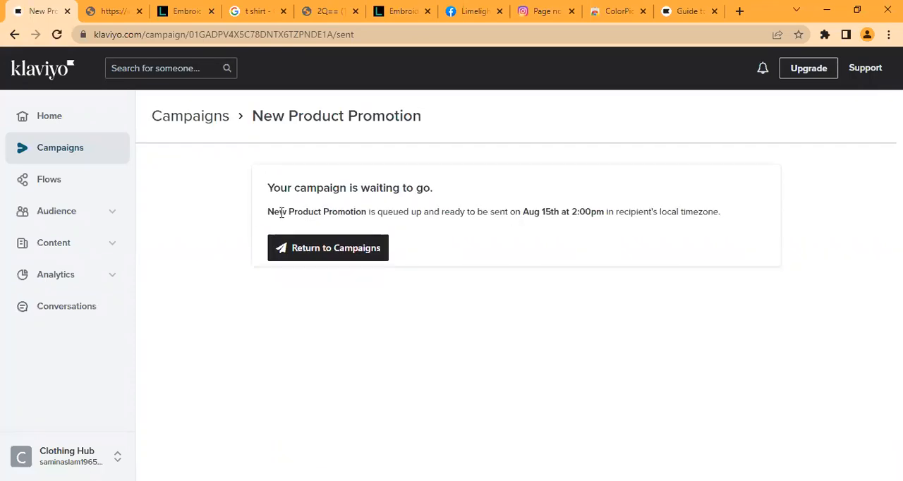
# Step: Check the queued campaign's confirmation, return to the campaigns list, and start the robot check on the login page
pyautogui.moveTo(268, 212); pyautogui.dragTo(367, 213)
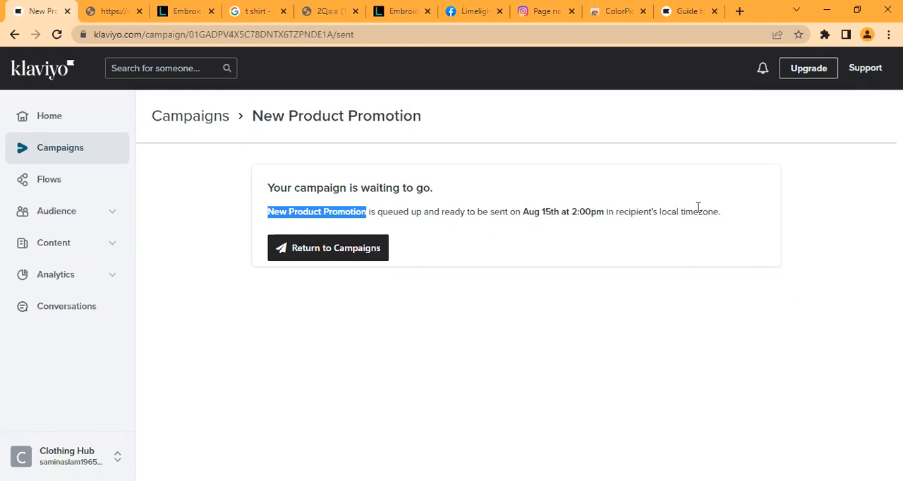
pyautogui.click(358, 255)
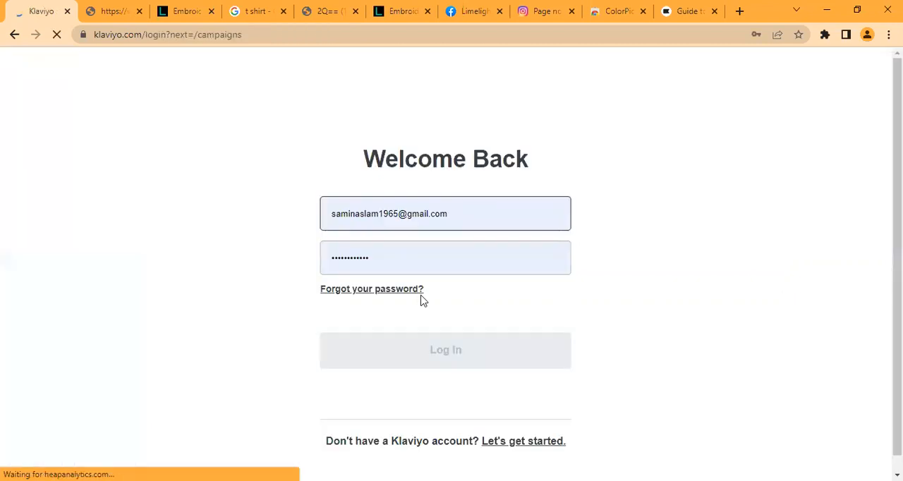
pyautogui.click(339, 343)
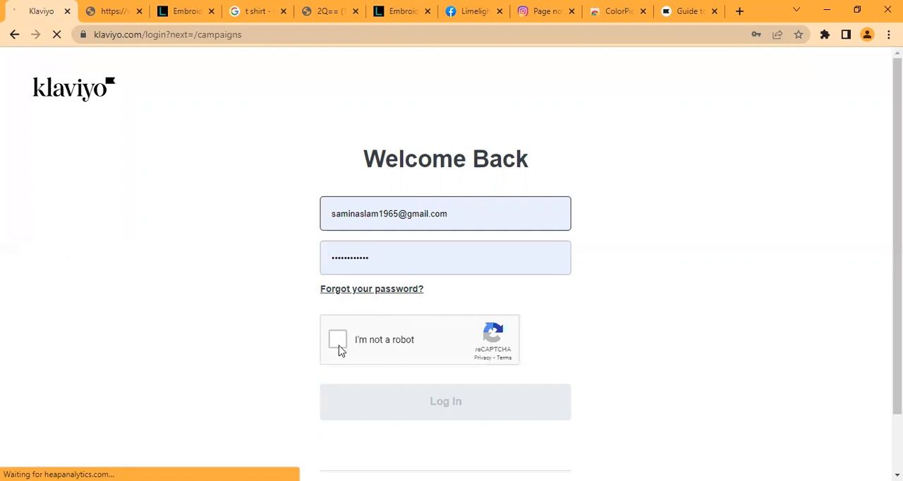